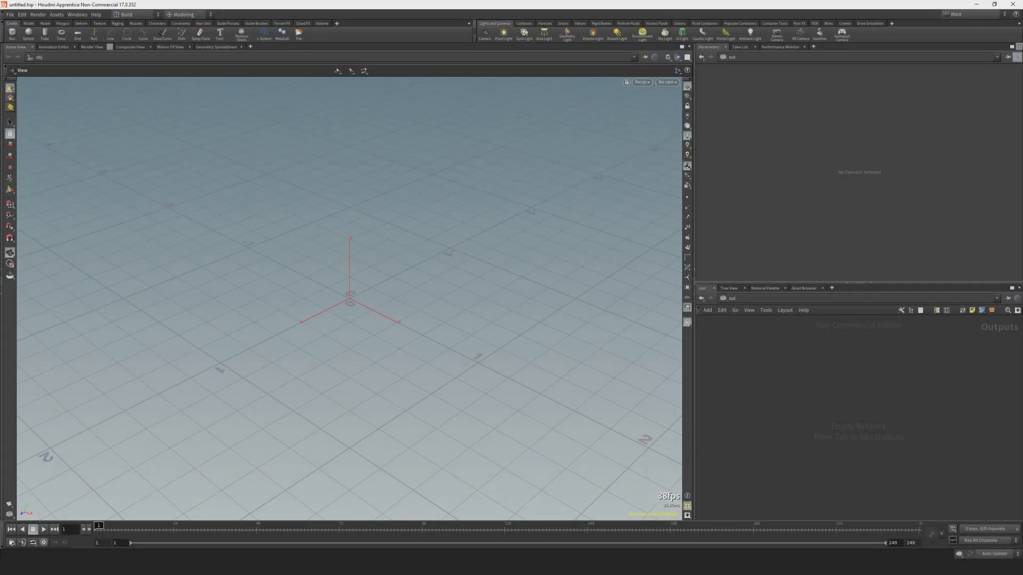
# Split the Parameters pane and the network pane below it side by side, and widen the four-pane area.
pyautogui.click(1018, 47)
pyautogui.click(967, 148)
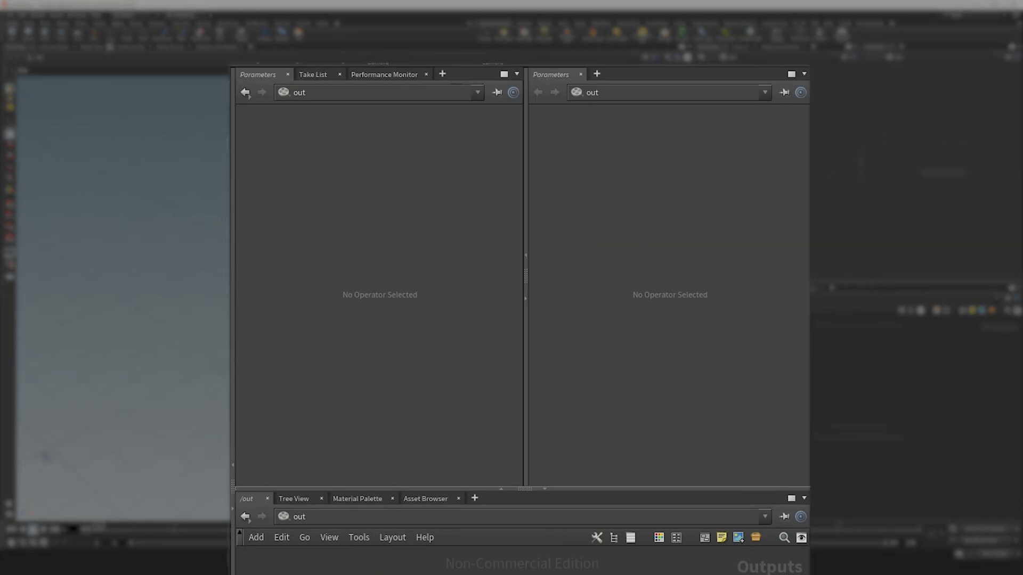
pyautogui.moveTo(233, 261); pyautogui.dragTo(155, 276)
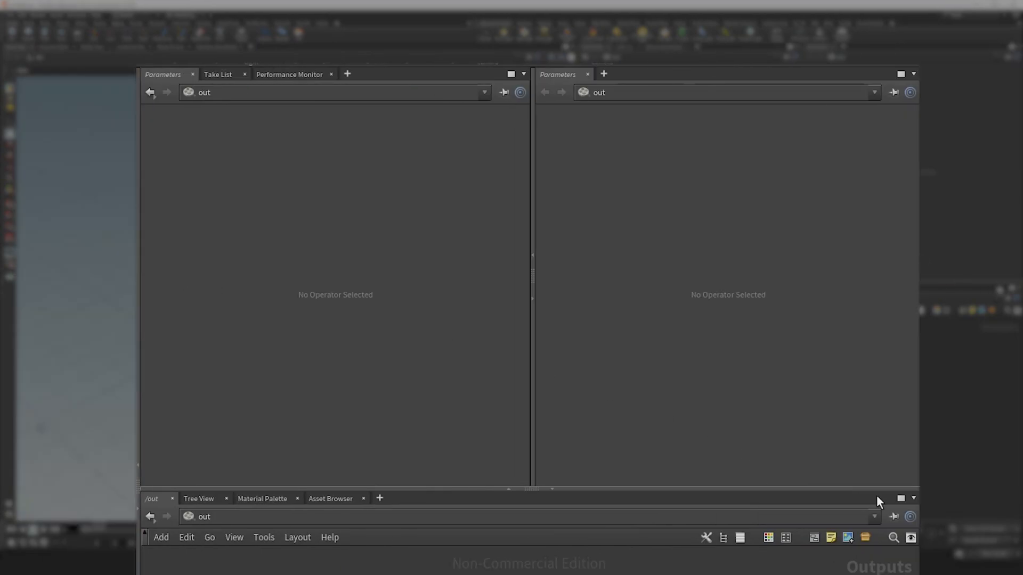
pyautogui.click(910, 498)
pyautogui.click(823, 570)
# Add a Network View tab showing obj to the first upper pane and widen the pane area further.
pyautogui.click(350, 75)
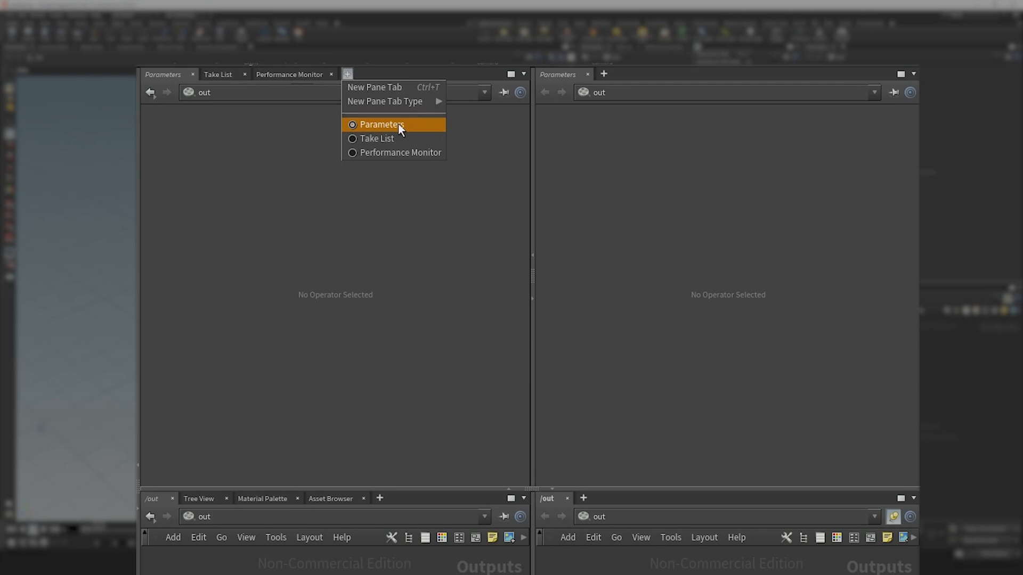
pyautogui.moveTo(414, 104)
pyautogui.click(479, 116)
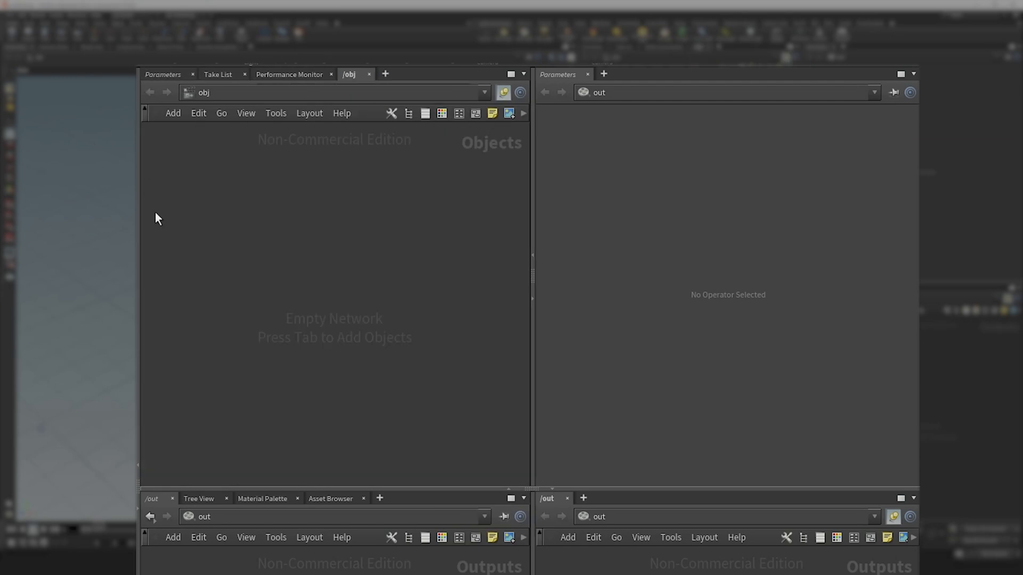
pyautogui.moveTo(140, 250); pyautogui.dragTo(82, 267)
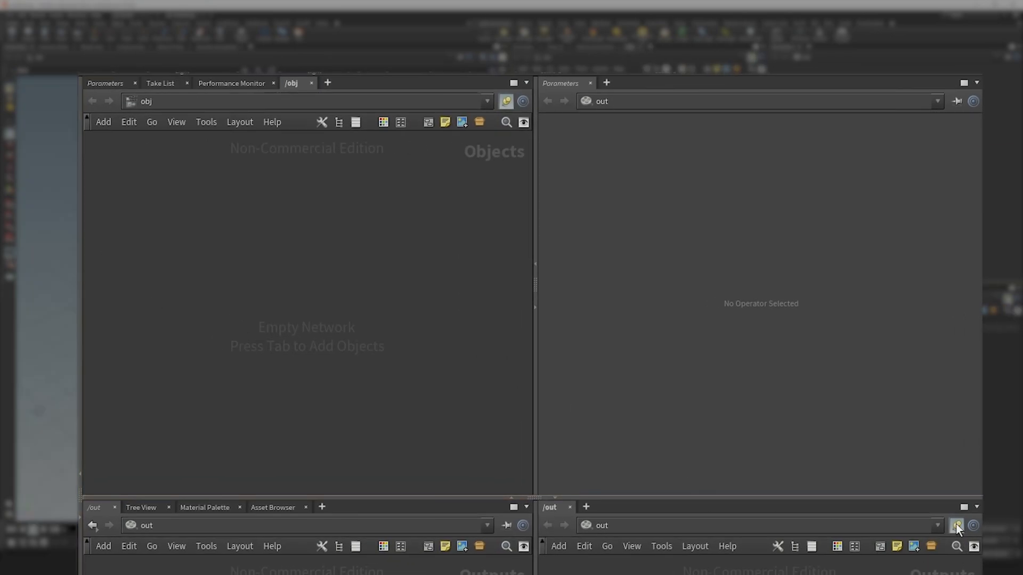
# Add a Parameters tab to the new pane beside the out network.
pyautogui.click(976, 507)
pyautogui.click(586, 506)
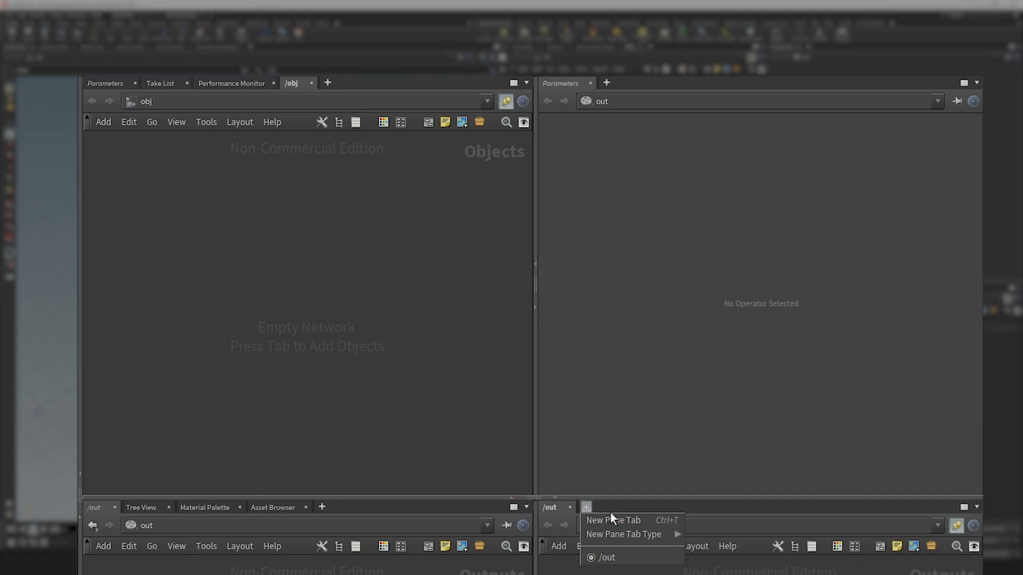
pyautogui.click(727, 120)
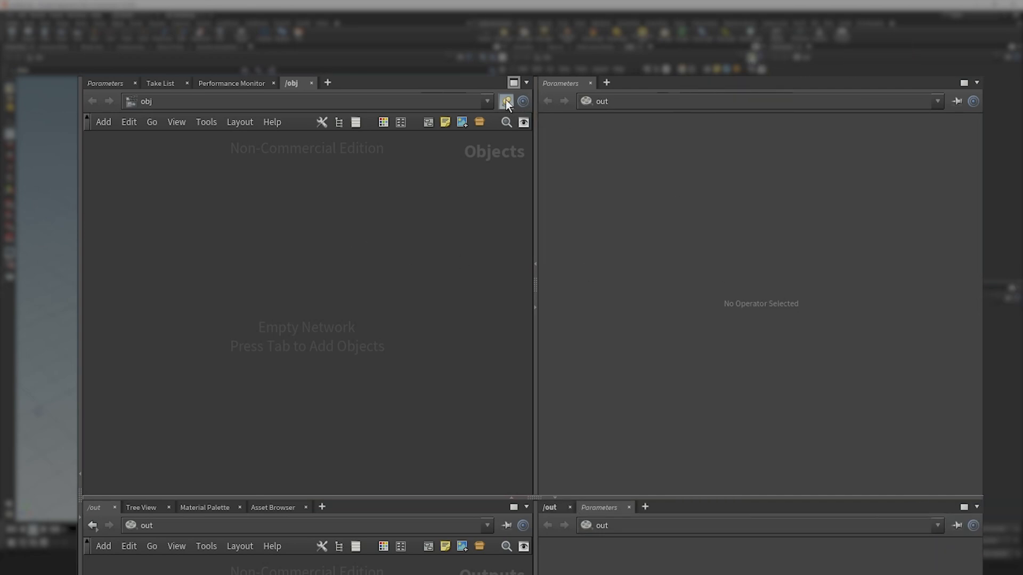
# Link the obj network and its Parameters pane to group 1, and the out network and its Parameters pane to group 2.
pyautogui.click(506, 100)
pyautogui.click(546, 159)
pyautogui.click(952, 101)
pyautogui.click(946, 162)
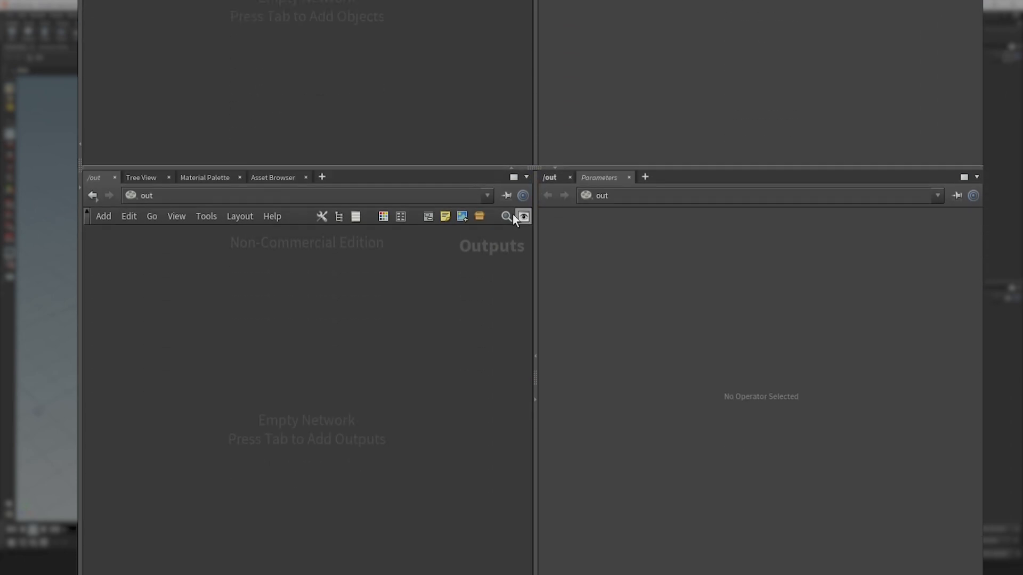
pyautogui.click(507, 101)
pyautogui.click(551, 181)
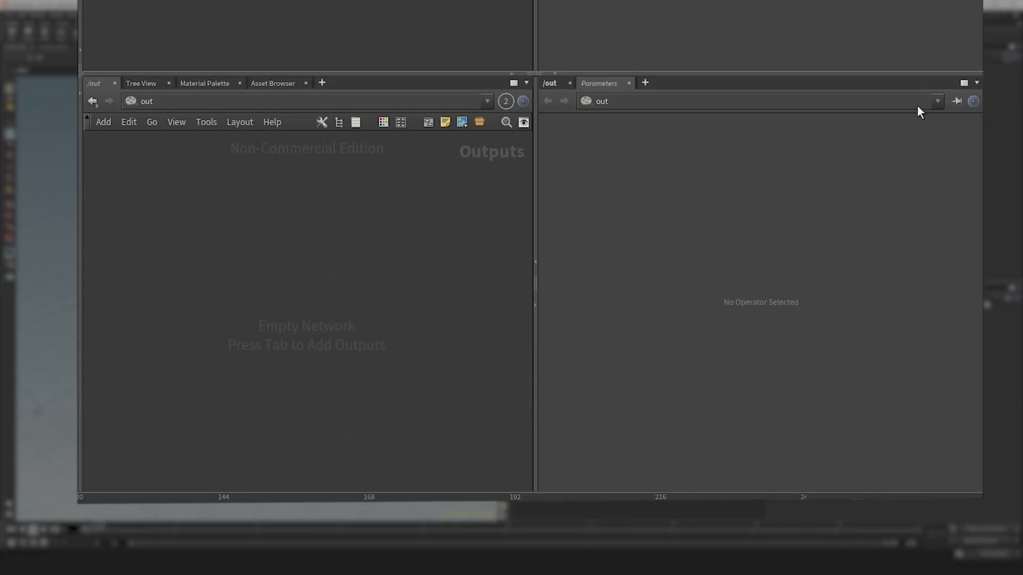
pyautogui.click(954, 100)
pyautogui.click(941, 167)
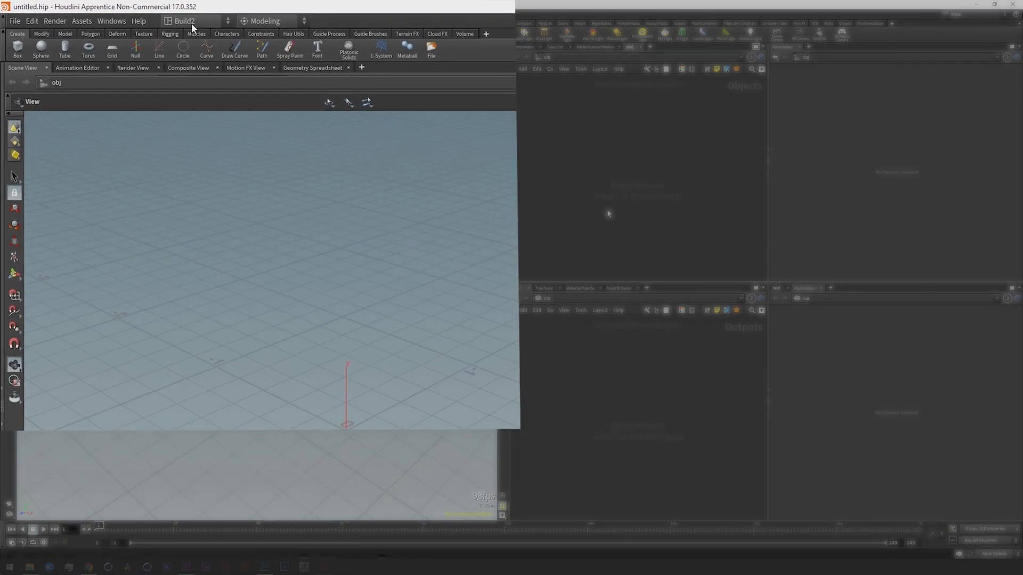
# Save the current pane layout as a new desktop named pyro_fX.
pyautogui.click(128, 15)
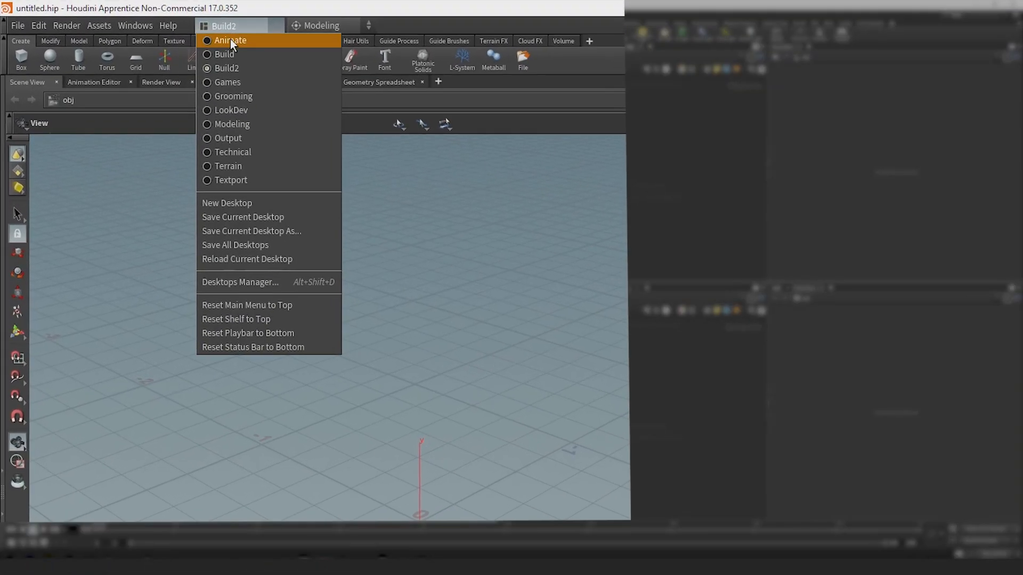
pyautogui.click(311, 230)
pyautogui.write('P')
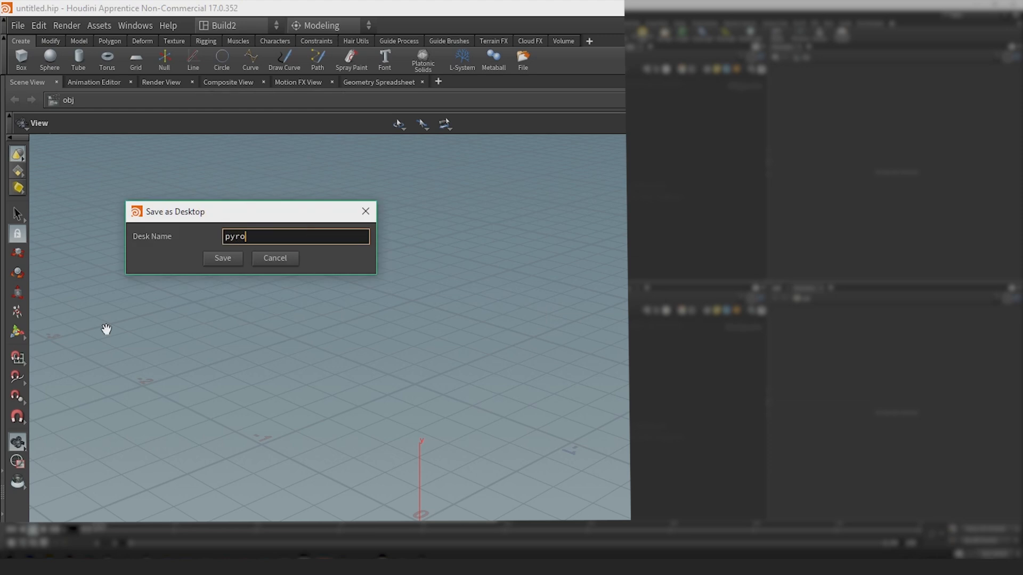
pyautogui.click(223, 258)
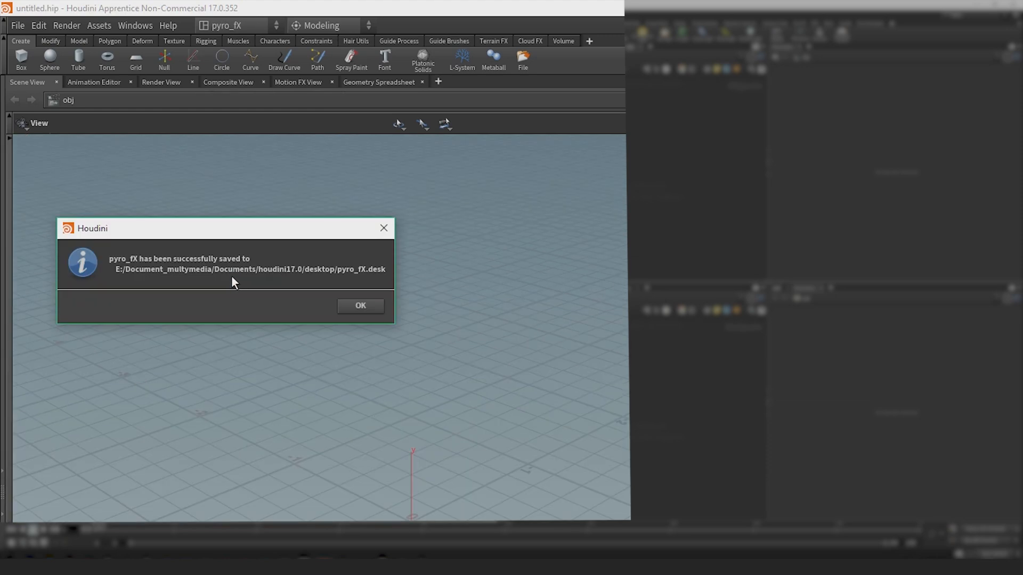
pyautogui.click(371, 308)
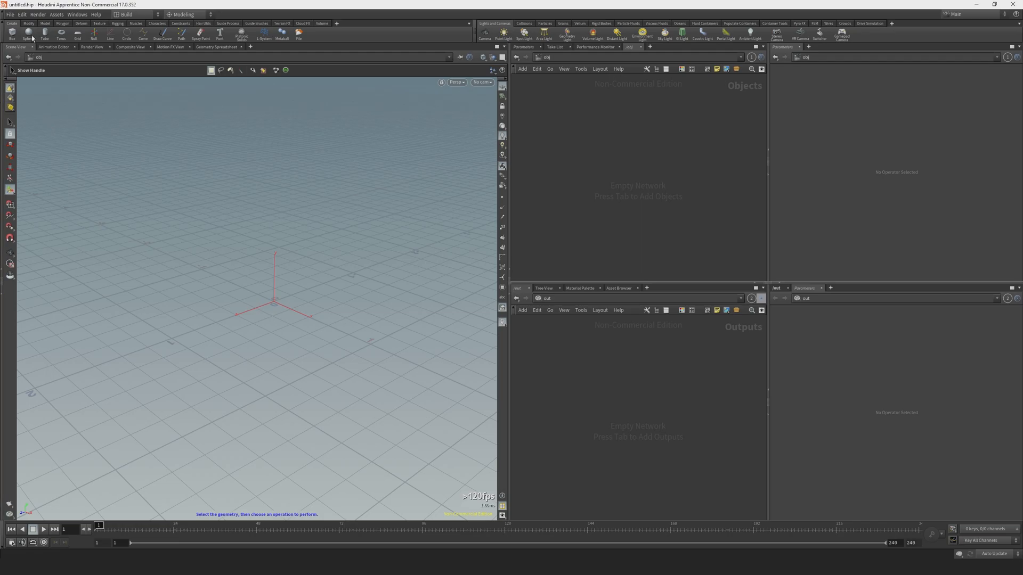
# Create a polygon mesh sphere at the origin of the scene.
pyautogui.click(28, 34)
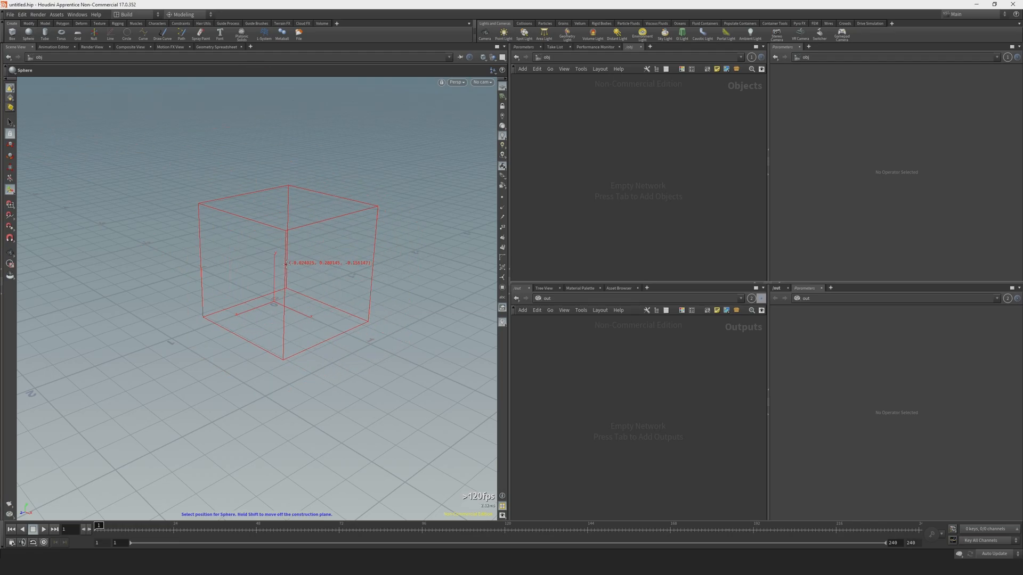
pyautogui.press('Return')
pyautogui.keyDown('alt'); pyautogui.moveTo(295, 307); pyautogui.dragTo(302, 300); pyautogui.keyUp('alt')
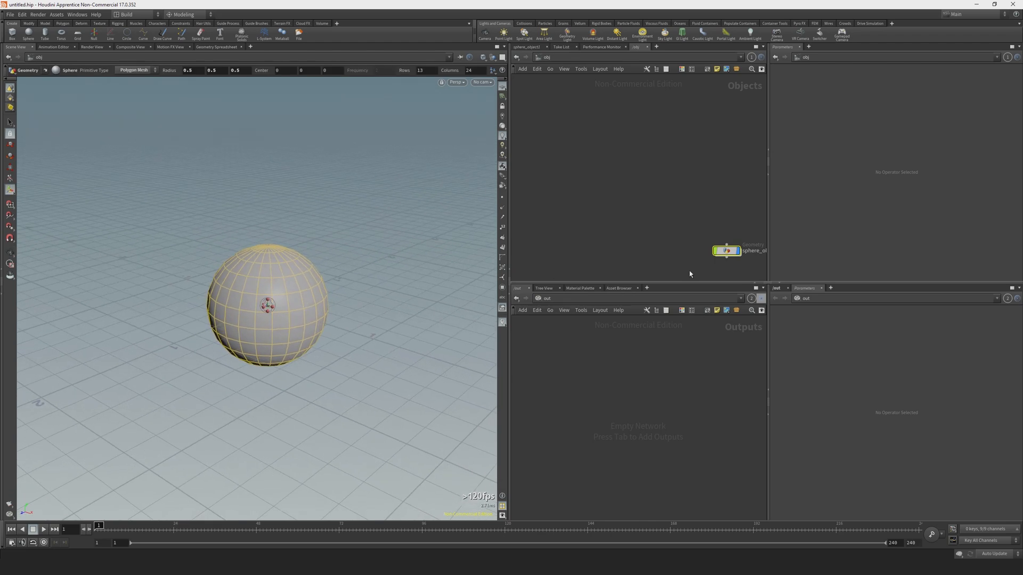
# Move the sphere_object1 node to the middle of the obj network and go inside it.
pyautogui.moveTo(727, 257); pyautogui.dragTo(616, 158)
pyautogui.click(628, 185)
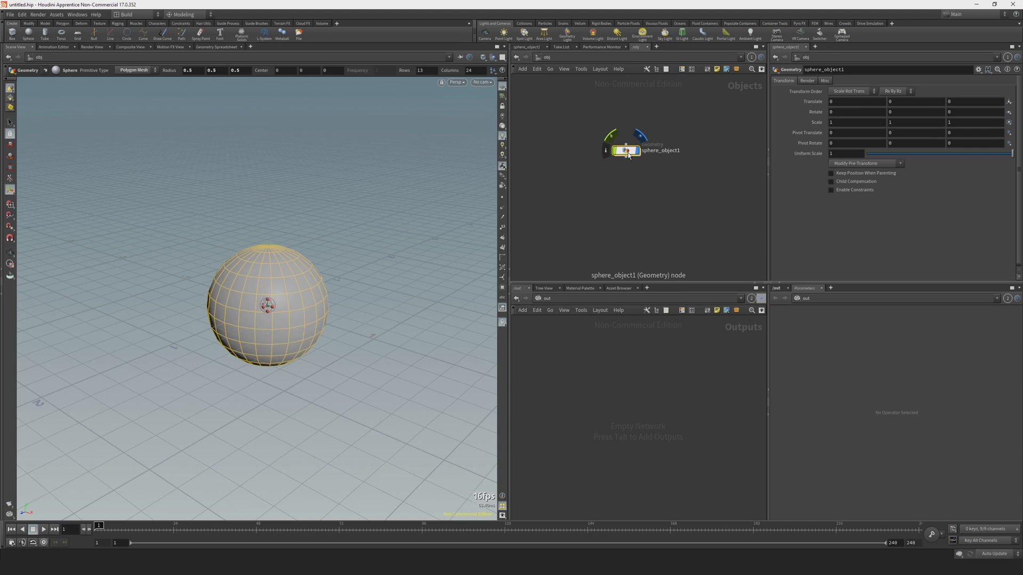
pyautogui.doubleClick(614, 158)
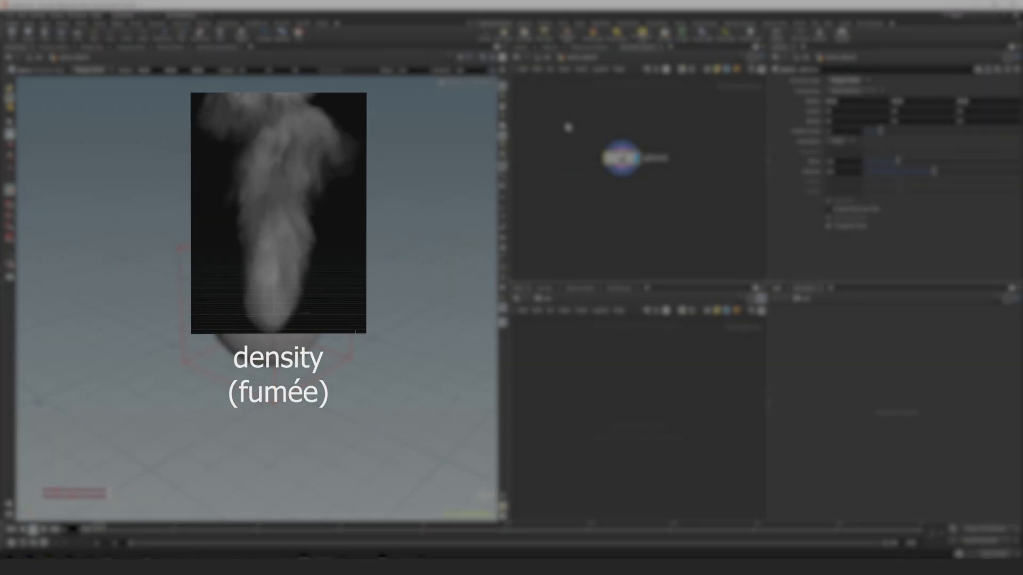
# Add a Pyro Source node below sphere1, connected to its output, and display its result.
pyautogui.moveTo(567, 122); pyautogui.dragTo(691, 265)
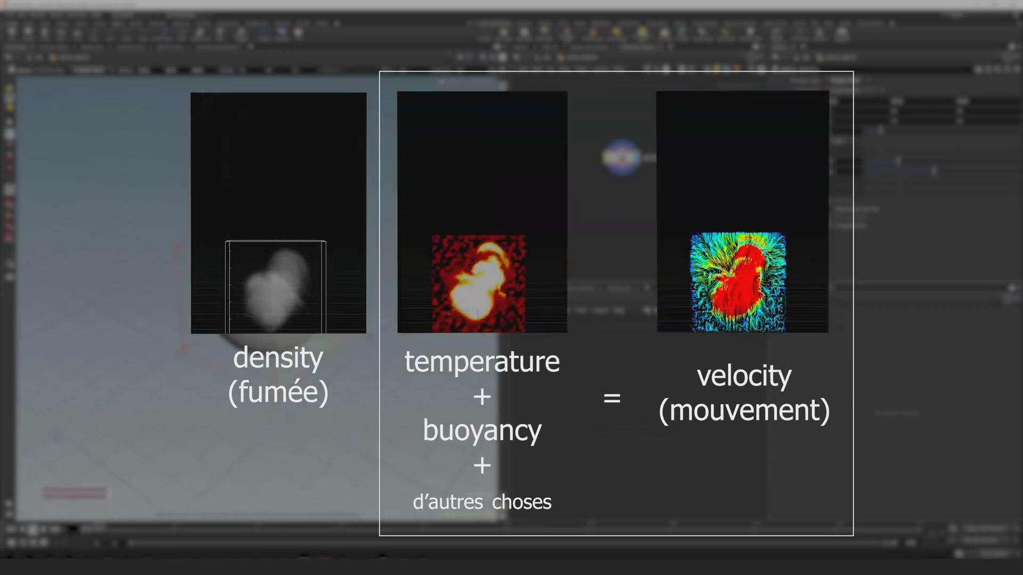
pyautogui.press('Tab')
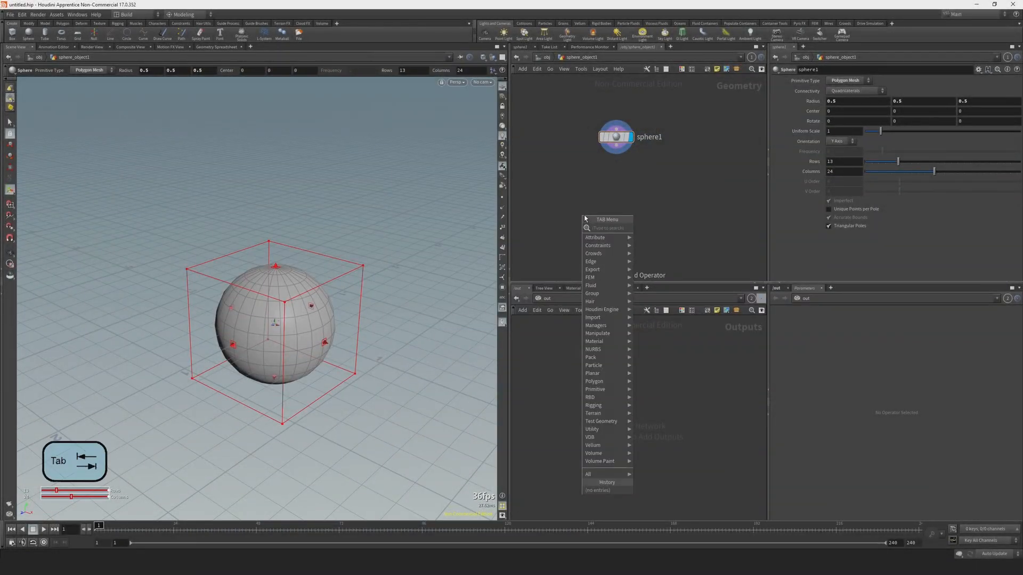
pyautogui.write('sou')
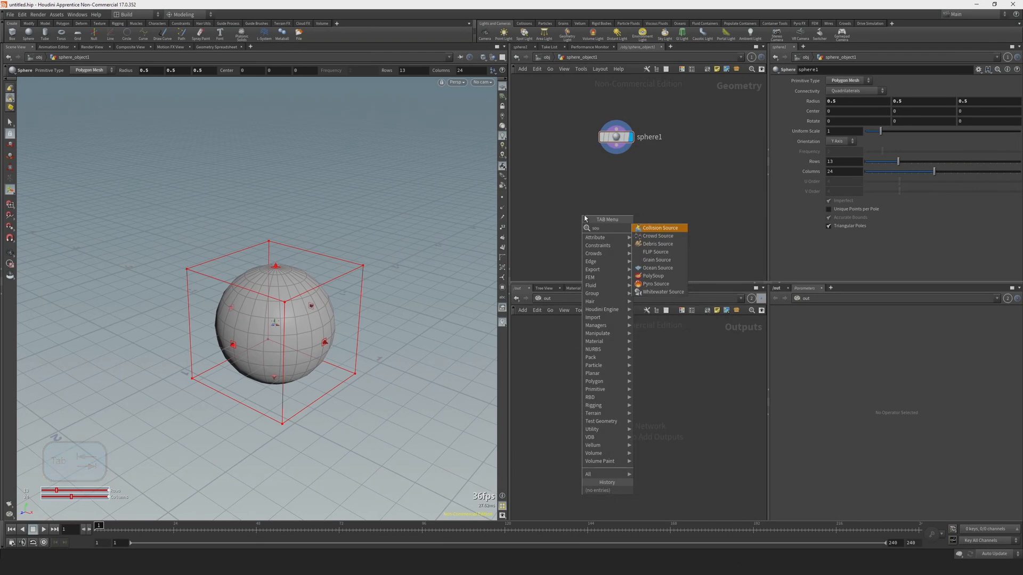
pyautogui.click(656, 284)
pyautogui.click(614, 169)
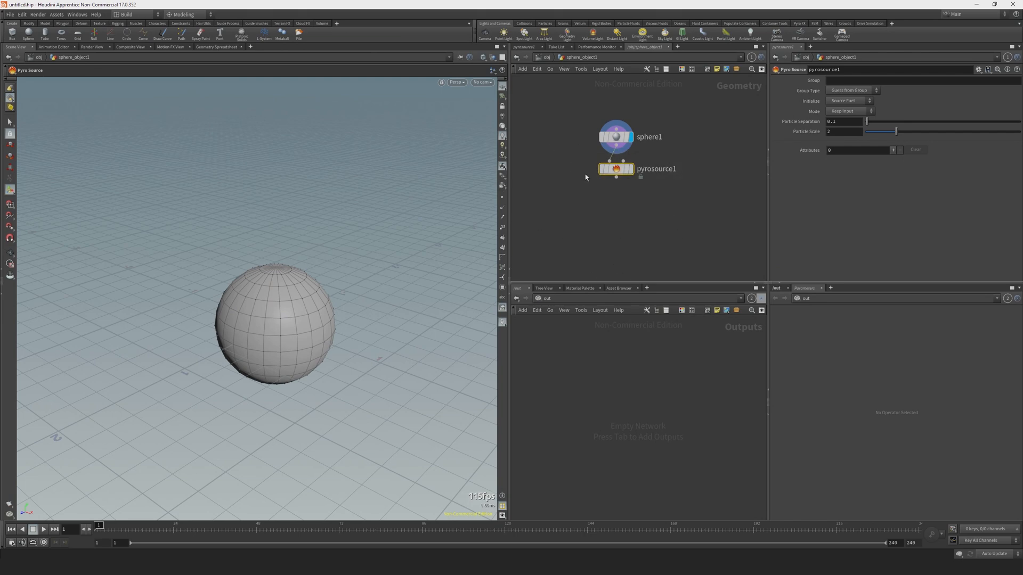
pyautogui.click(630, 169)
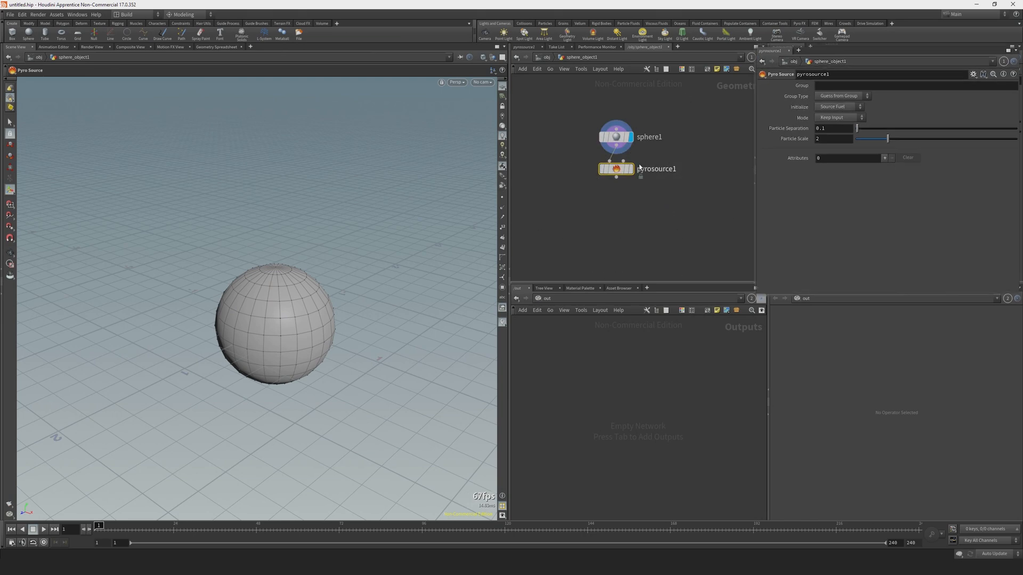
# Compare the Pyro Source's scatter modes, keep Surface Scatter, and set the particle separation to 0.05.
pyautogui.click(852, 111)
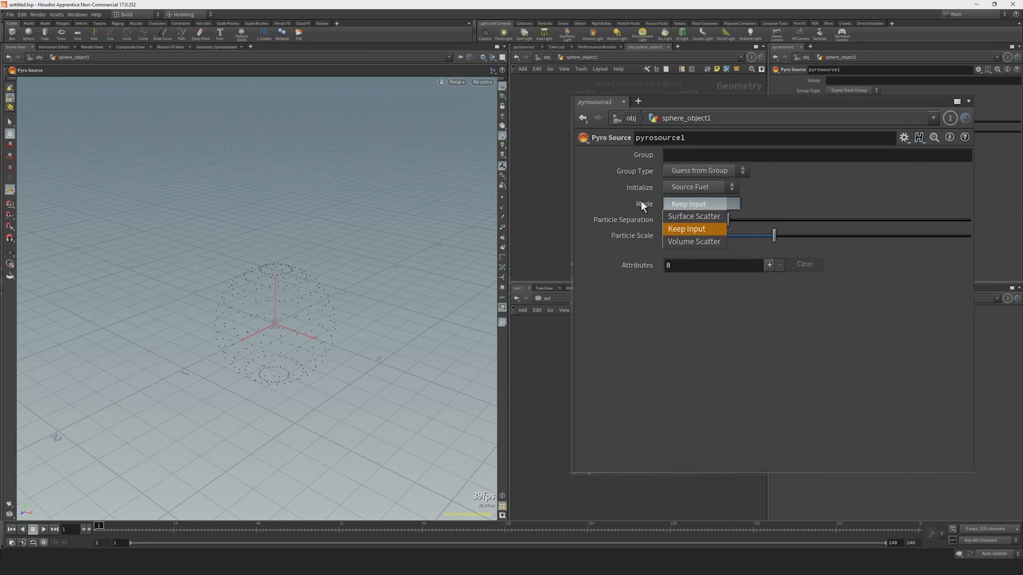
pyautogui.click(693, 217)
pyautogui.click(704, 206)
pyautogui.click(693, 242)
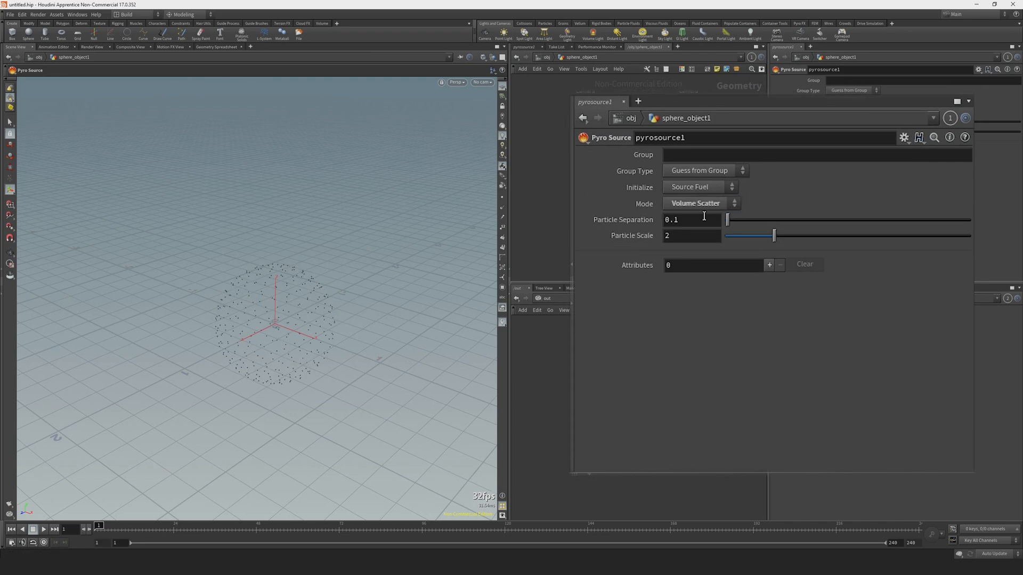
pyautogui.click(706, 206)
pyautogui.click(686, 217)
pyautogui.keyDown('alt'); pyautogui.moveTo(400, 278); pyautogui.dragTo(259, 302); pyautogui.keyUp('alt')
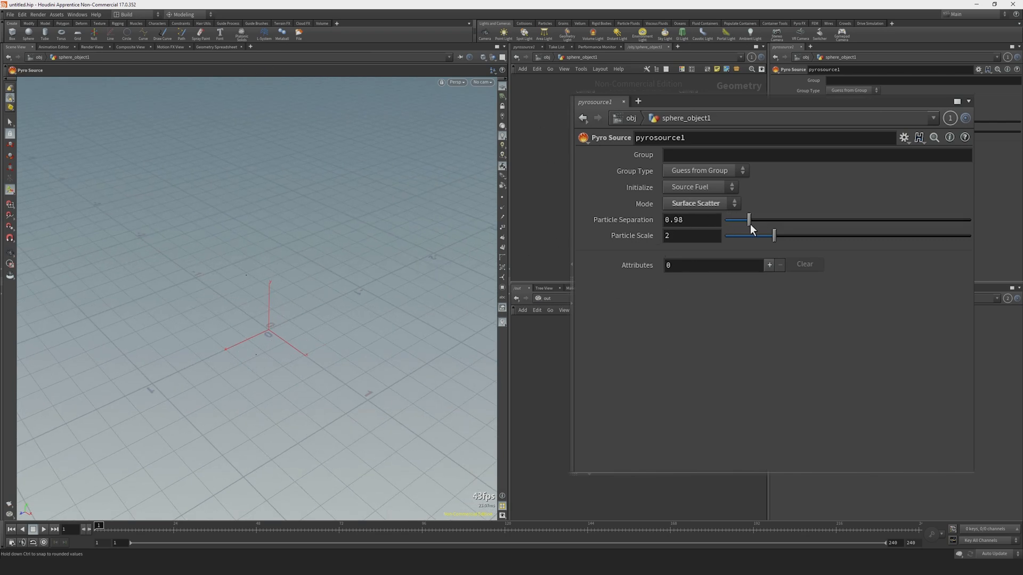
pyautogui.moveTo(736, 224); pyautogui.dragTo(727, 228)
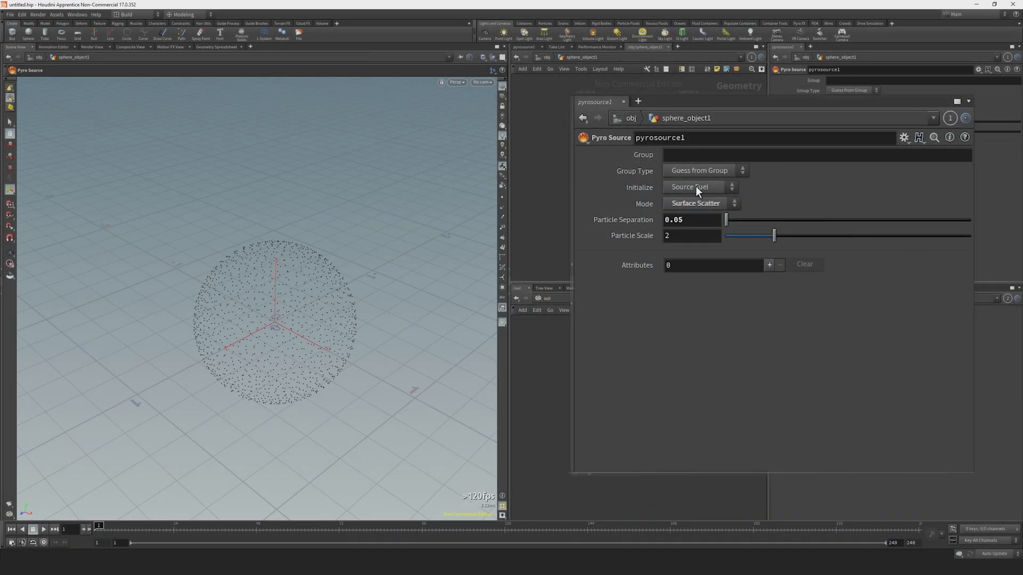
# Initialize the Pyro Source as Source Smoke and check the resulting point attributes in the Geometry Spreadsheet.
pyautogui.click(694, 188)
pyautogui.click(692, 212)
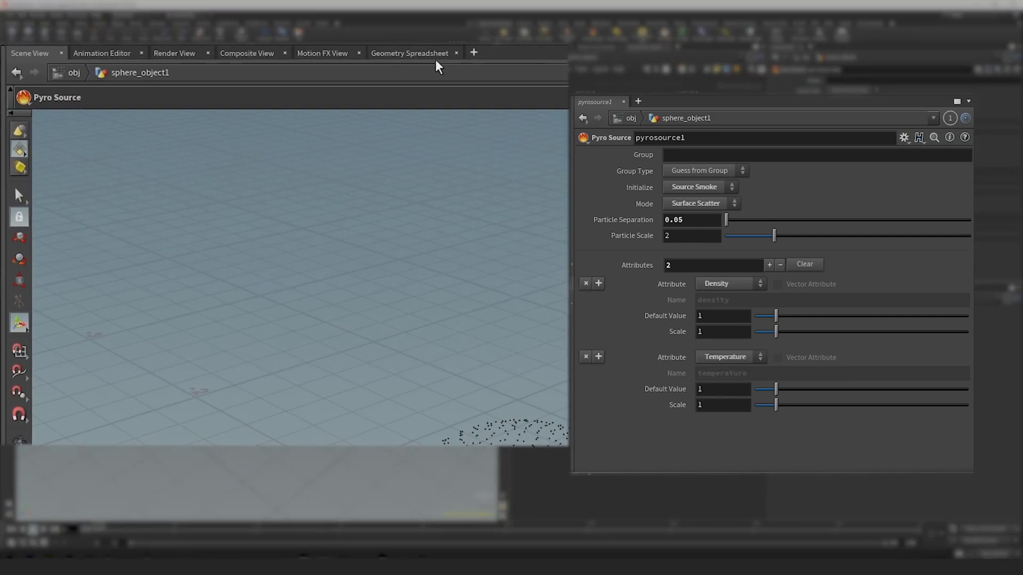
pyautogui.click(216, 47)
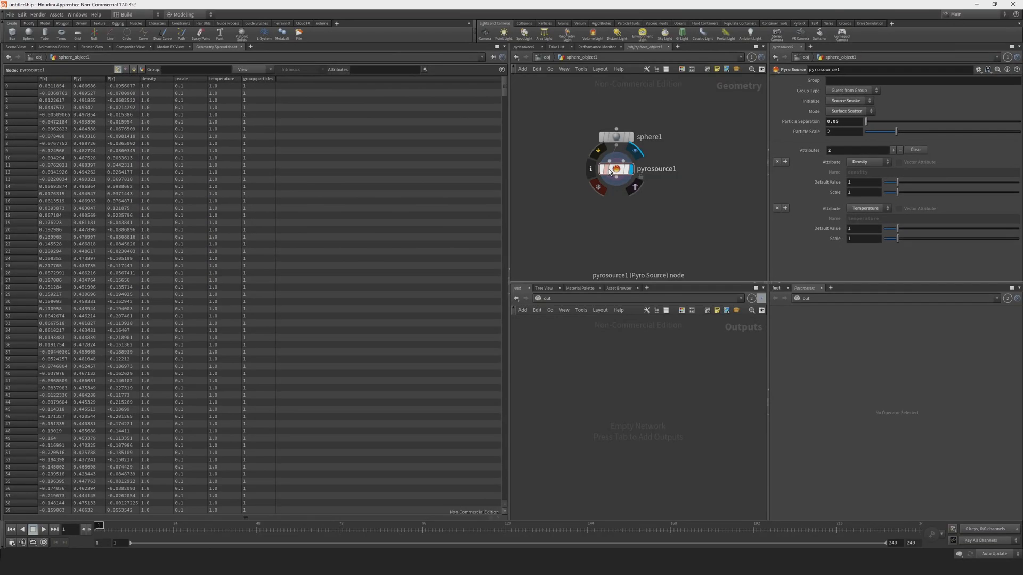
pyautogui.click(12, 49)
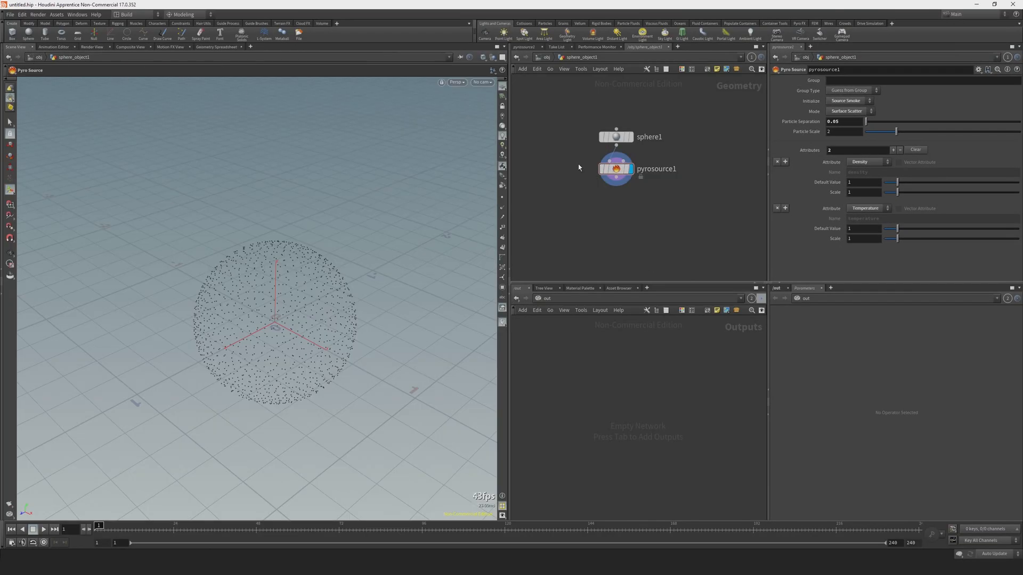
# Add a Volume Rasterize Attributes node below pyrosource1 and connect its input to the Pyro Source output.
pyautogui.press('Tab')
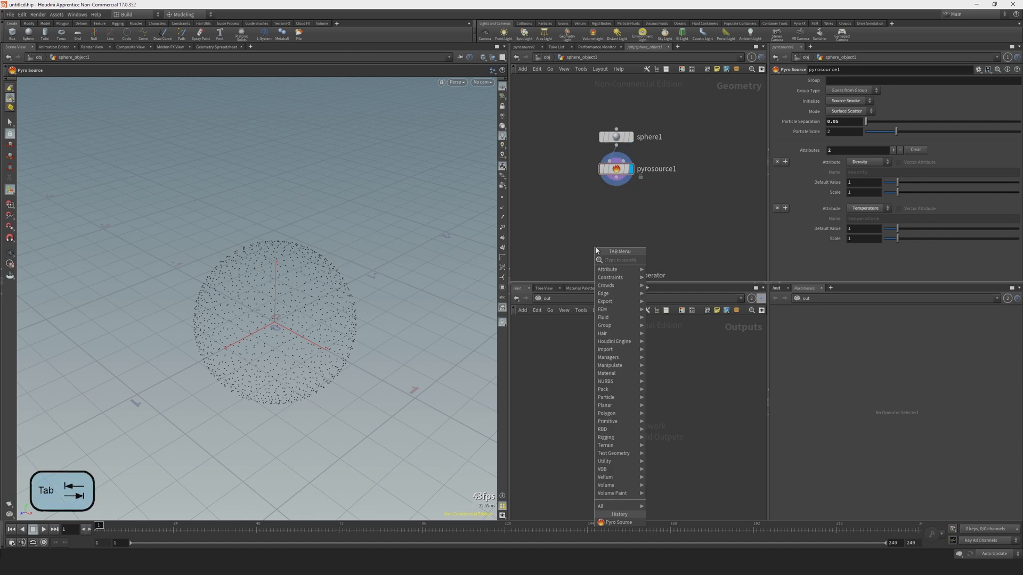
pyautogui.write('volu')
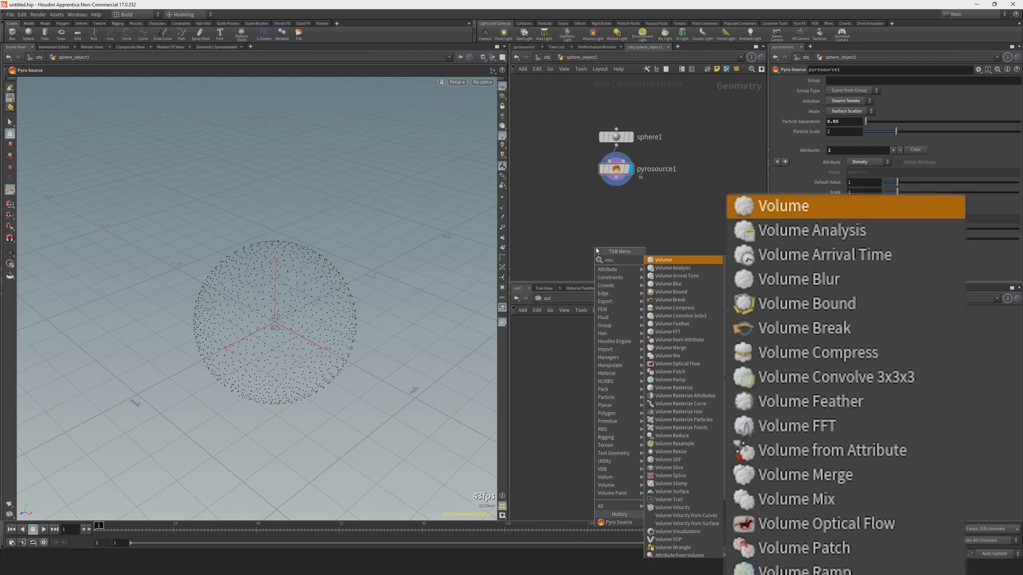
pyautogui.write(' att')
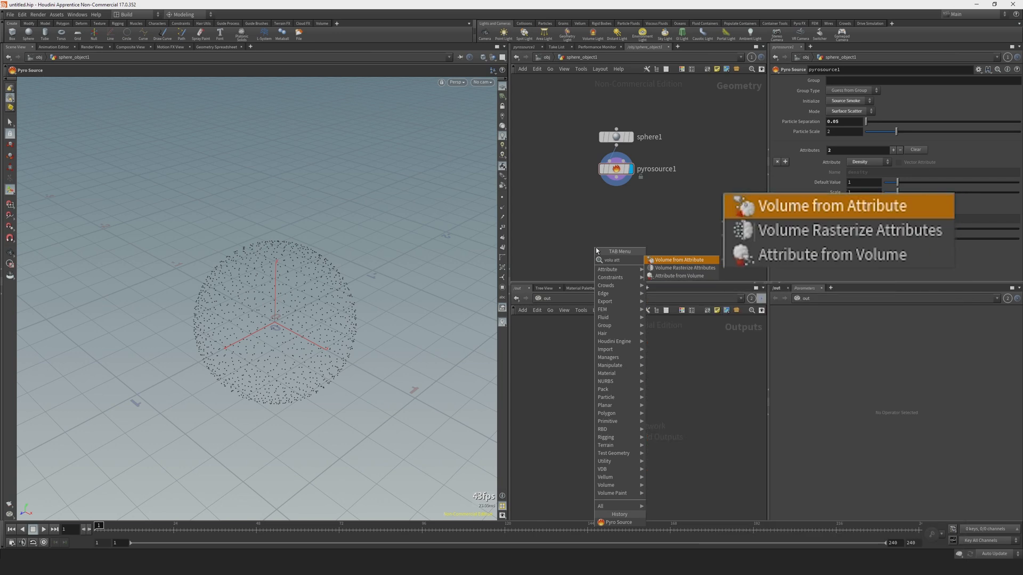
pyautogui.press('Down')
pyautogui.press('Return')
pyautogui.click(616, 199)
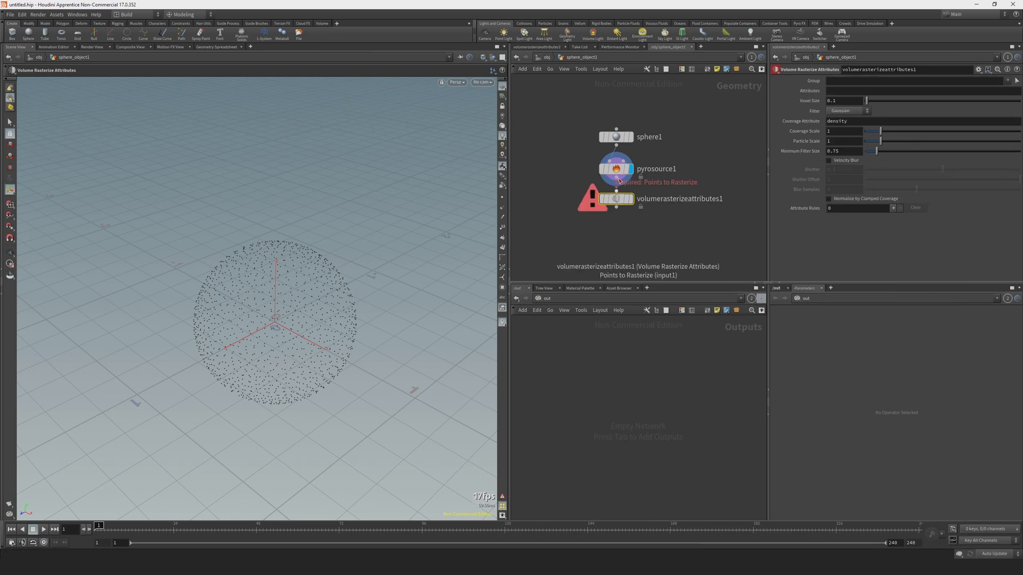
pyautogui.click(618, 181)
pyautogui.moveTo(617, 207); pyautogui.dragTo(618, 178)
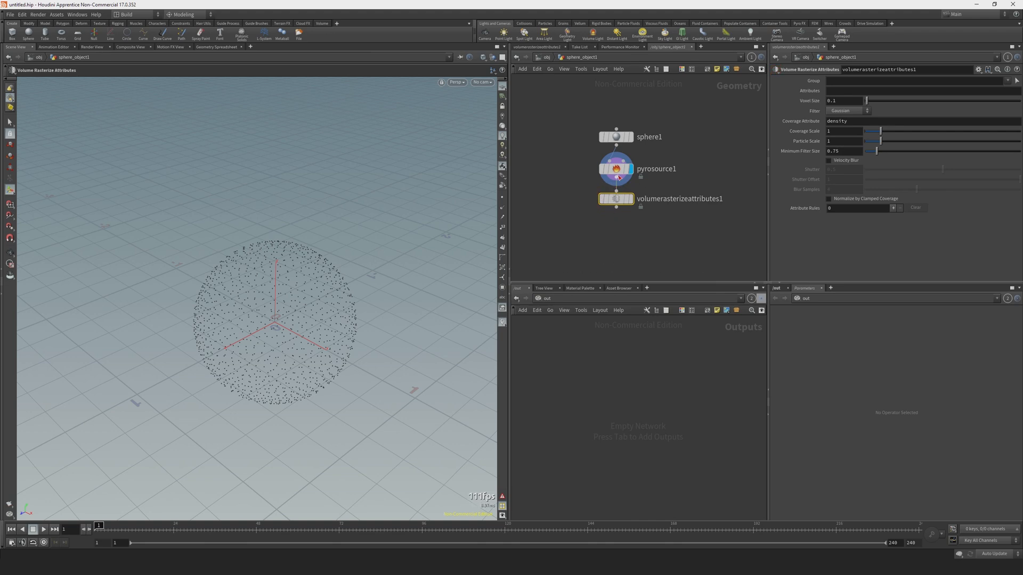
# Set the Volume Rasterize Attributes node to rasterize density and temperature, and display its result.
pyautogui.click(852, 91)
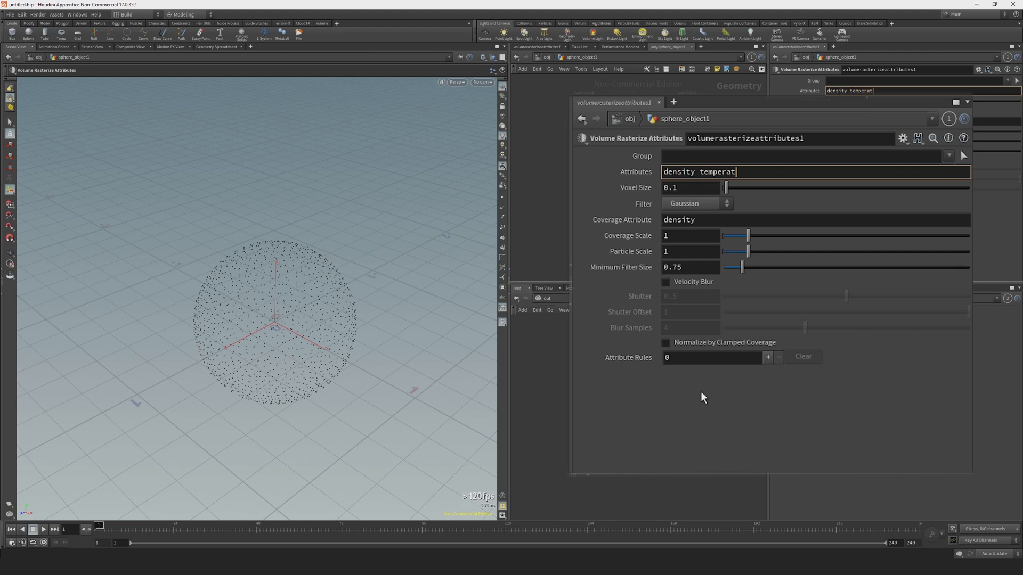
pyautogui.write('ure')
pyautogui.press('Return')
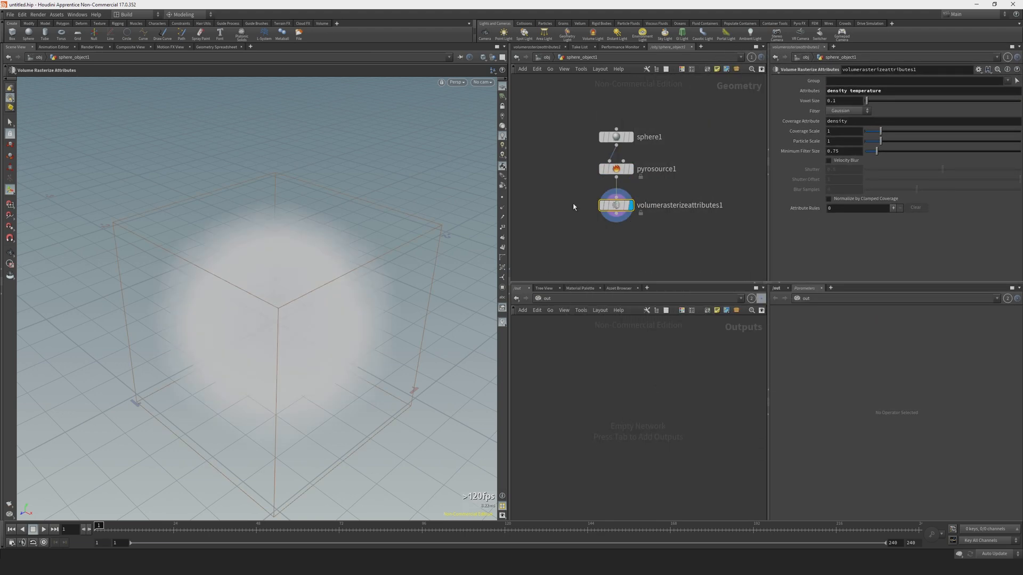
pyautogui.keyDown('alt'); pyautogui.moveTo(321, 285); pyautogui.dragTo(339, 340); pyautogui.keyUp('alt')
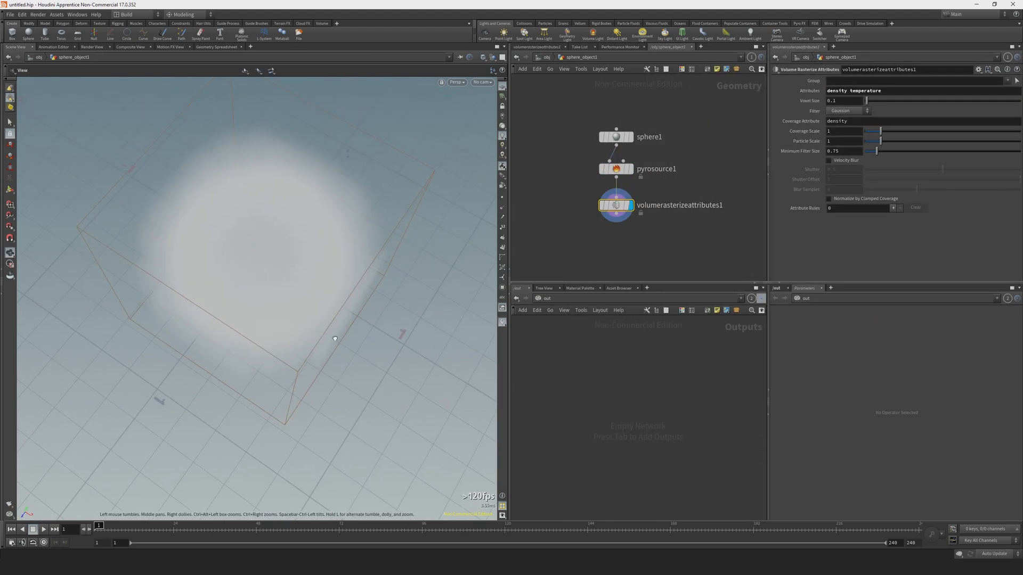
# Check the node information of volumerasterizeattributes1 and set its voxel size to 0.05.
pyautogui.middleClick(613, 210)
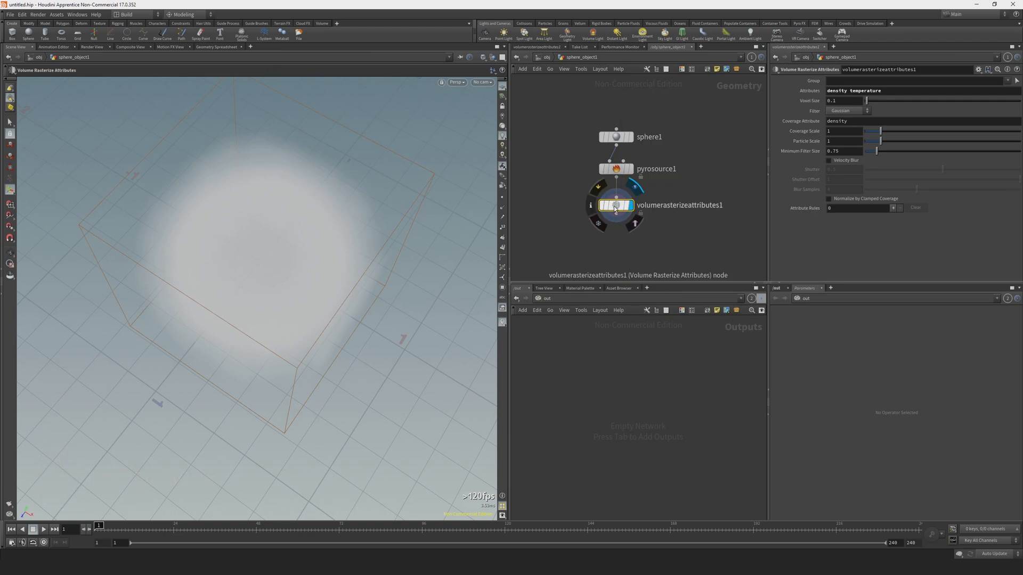
pyautogui.keyDown('alt'); pyautogui.moveTo(375, 236); pyautogui.dragTo(372, 206); pyautogui.keyUp('alt')
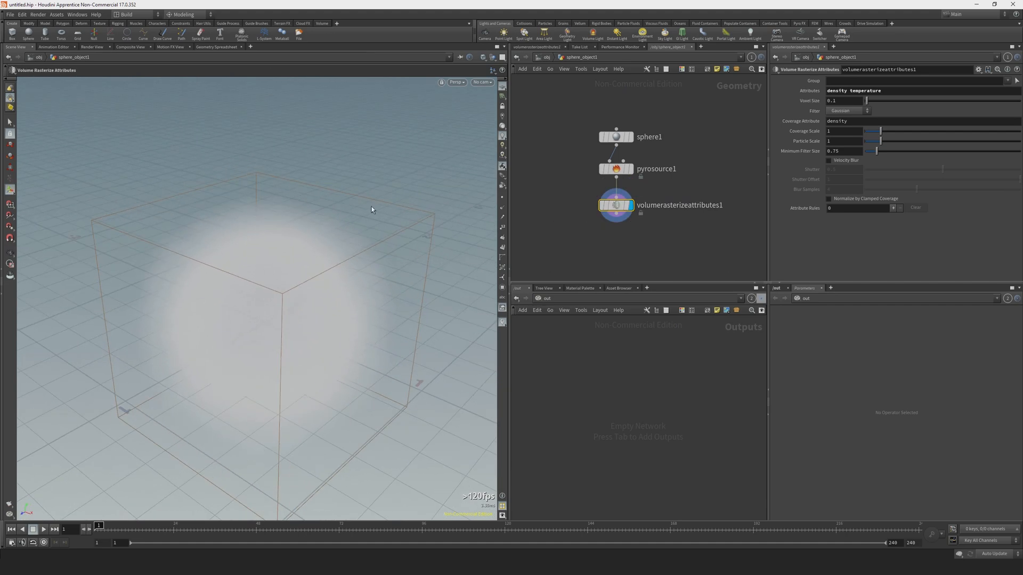
pyautogui.middleClick(618, 211)
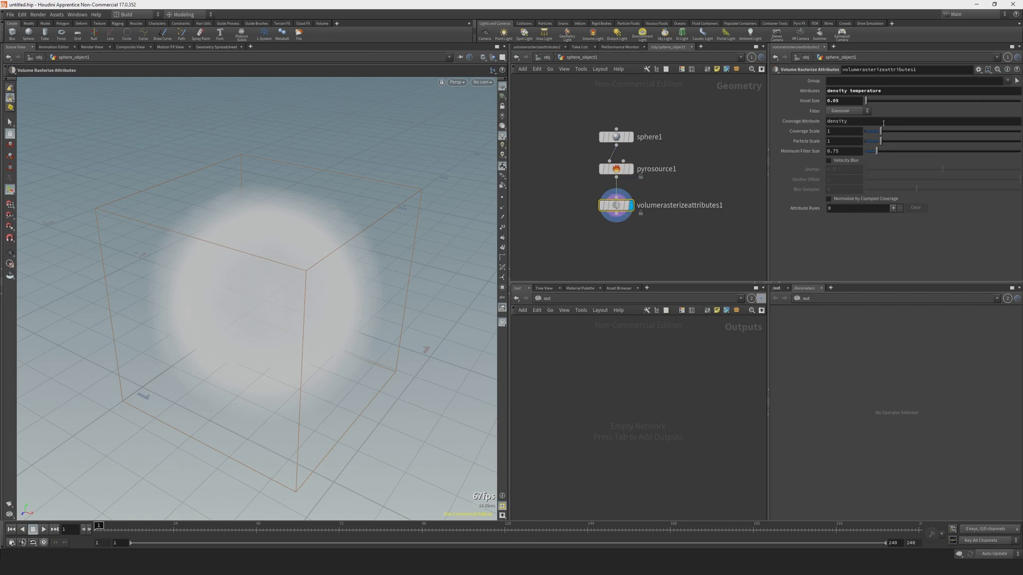
pyautogui.keyDown('alt'); pyautogui.moveTo(427, 320); pyautogui.dragTo(317, 261); pyautogui.keyUp('alt')
# Open sphere_object1's network in the second network editor and show volumerasterizeattributes1's parameters alongside those of pyrosource1.
pyautogui.moveTo(551, 96); pyautogui.dragTo(708, 162)
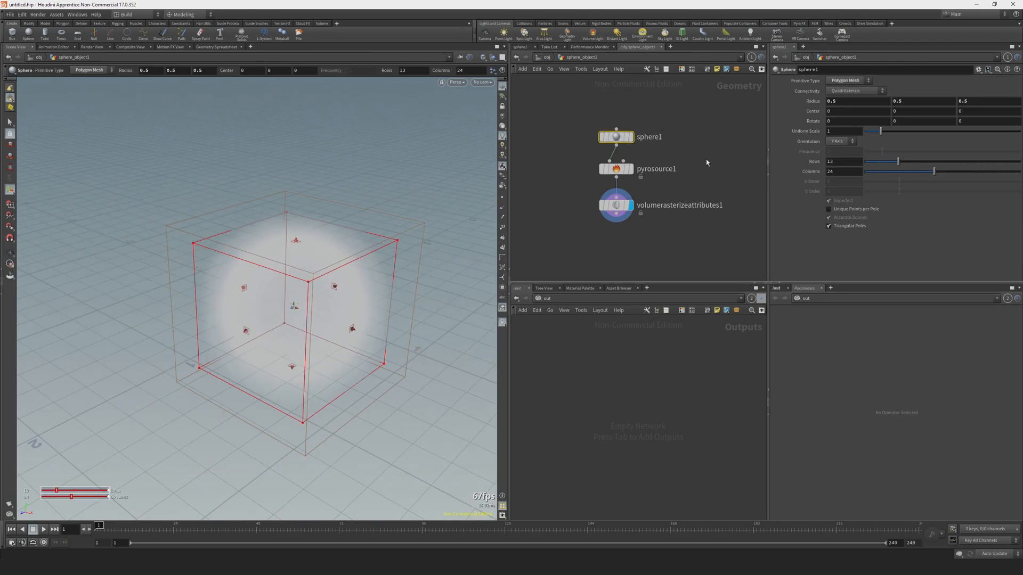
pyautogui.click(616, 169)
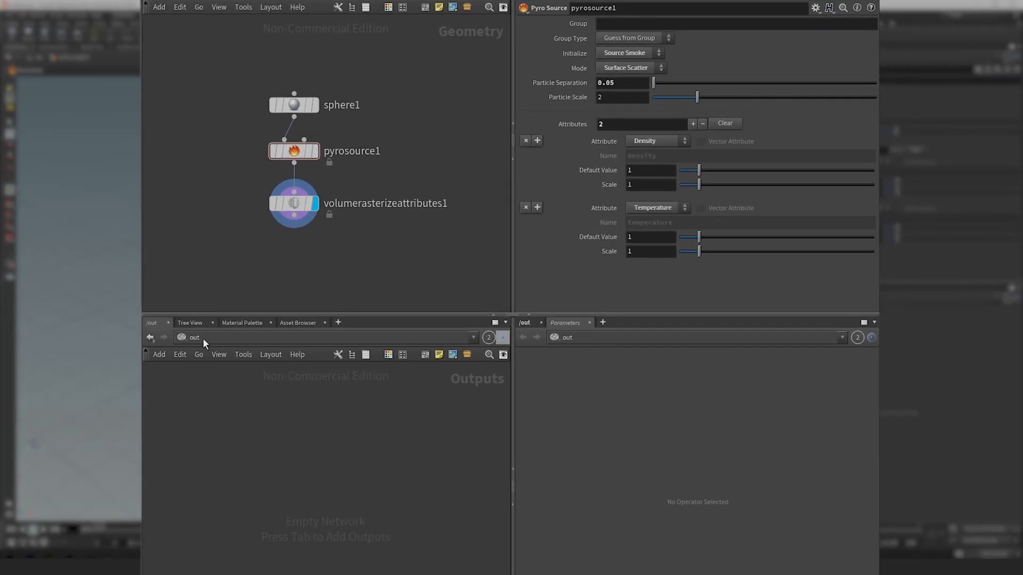
pyautogui.click(416, 314)
pyautogui.click(226, 388)
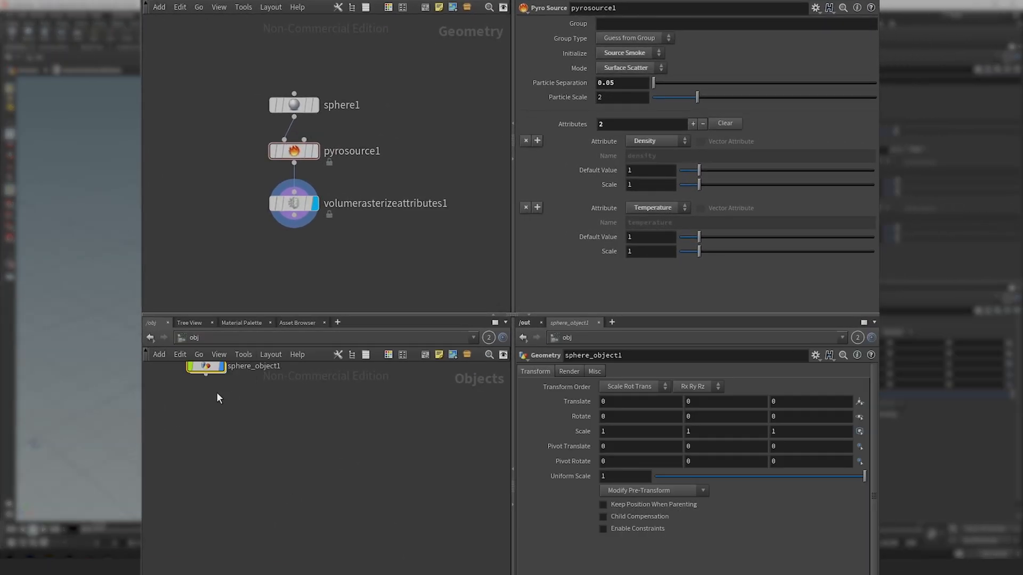
pyautogui.doubleClick(320, 486)
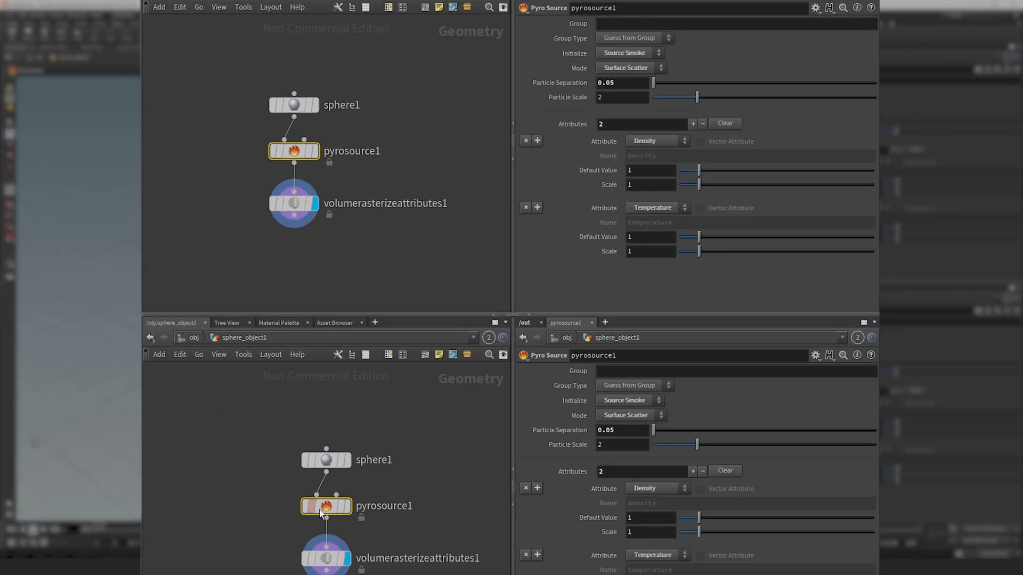
pyautogui.click(326, 558)
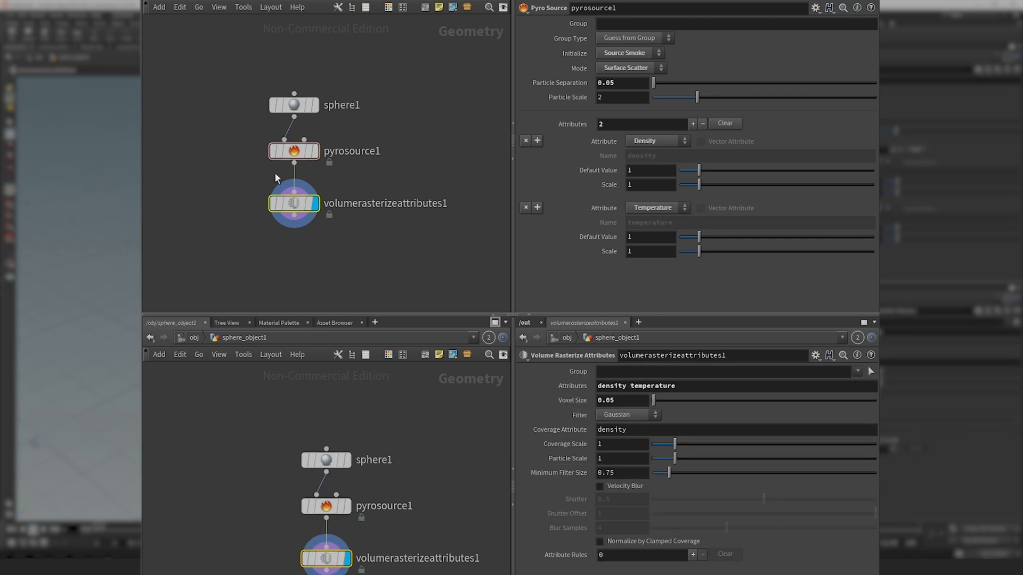
# Link volumerasterizeattributes1's Voxel Size to pyrosource1's Particle Separation by relative reference, leaving only ch("../pyrosource1/particlesep") in the field.
pyautogui.click(294, 151)
pyautogui.rightClick(546, 82)
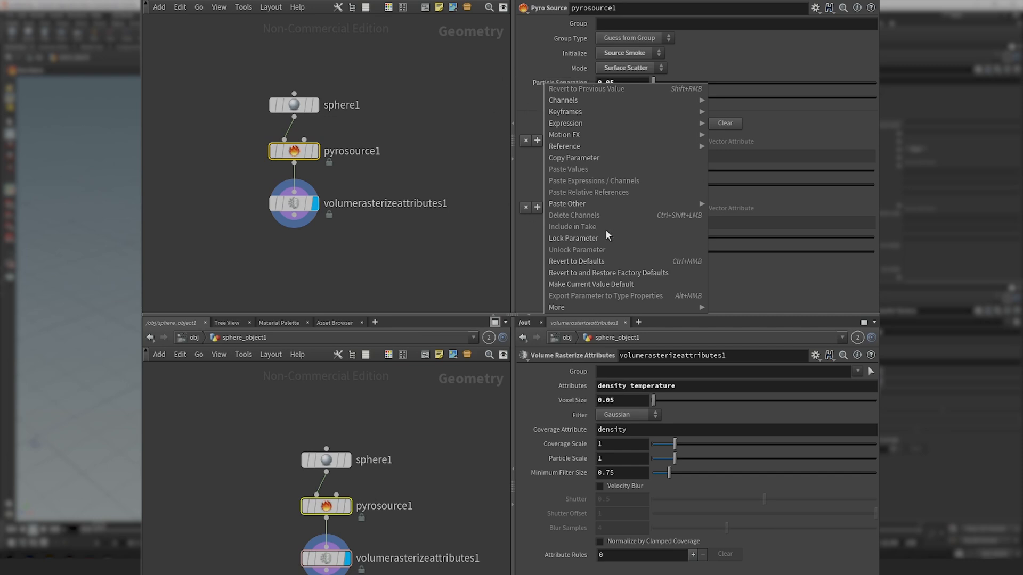
pyautogui.click(580, 157)
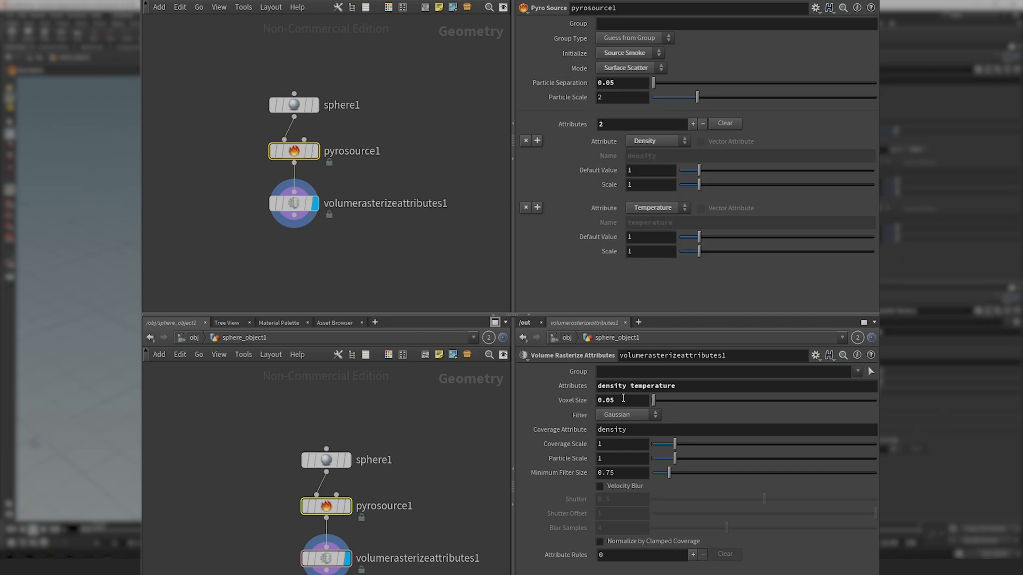
pyautogui.doubleClick(622, 399)
pyautogui.rightClick(625, 397)
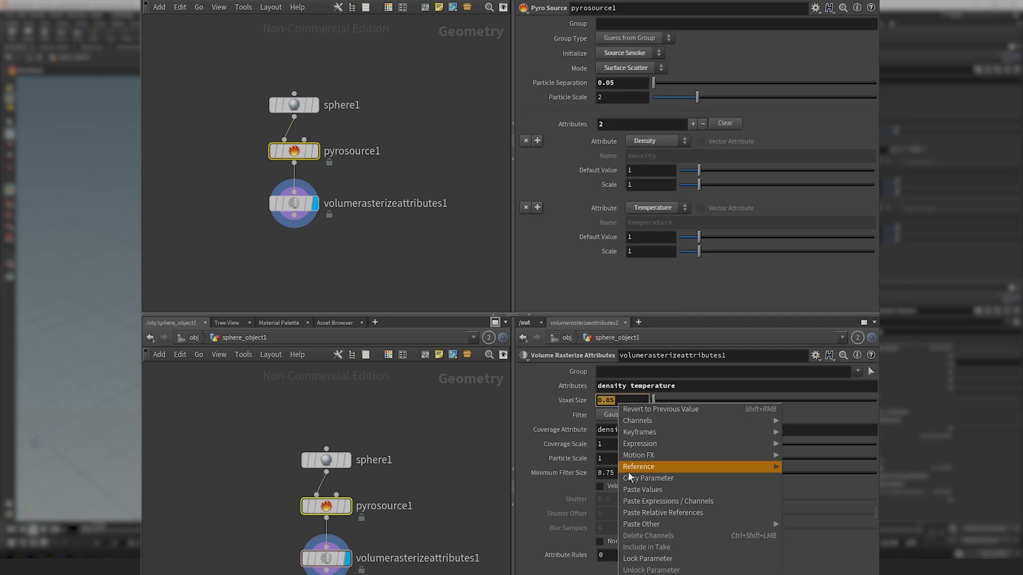
pyautogui.click(675, 513)
pyautogui.click(634, 399)
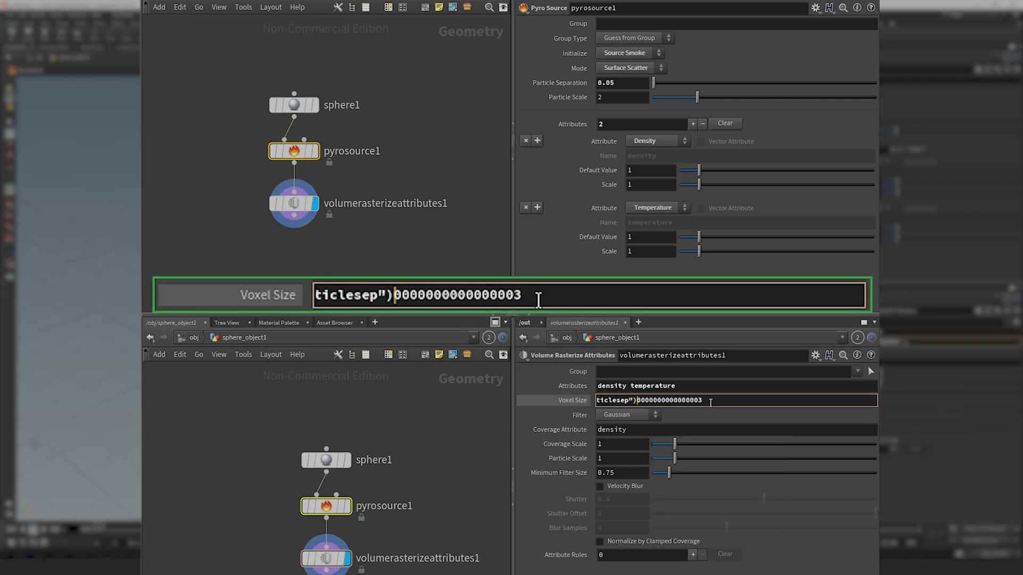
pyautogui.moveTo(703, 400); pyautogui.dragTo(638, 410)
pyautogui.press('BackSpace')
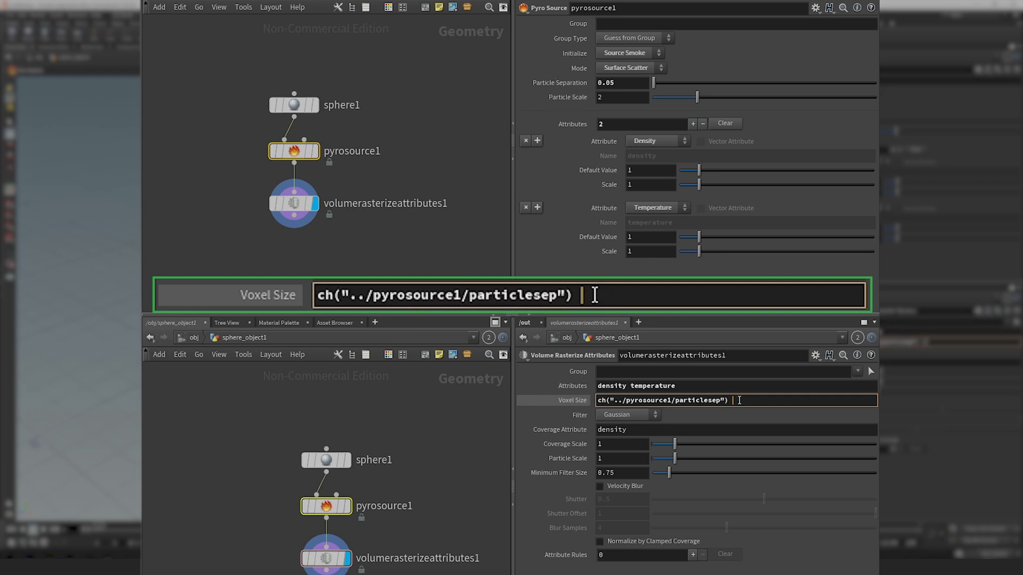
# Multiply the Voxel Size expression by a relative reference to pyrosource1's Particle Scale, ch("../pyrosource1/particlescale").
pyautogui.write('*')
pyautogui.rightClick(572, 99)
pyautogui.click(600, 178)
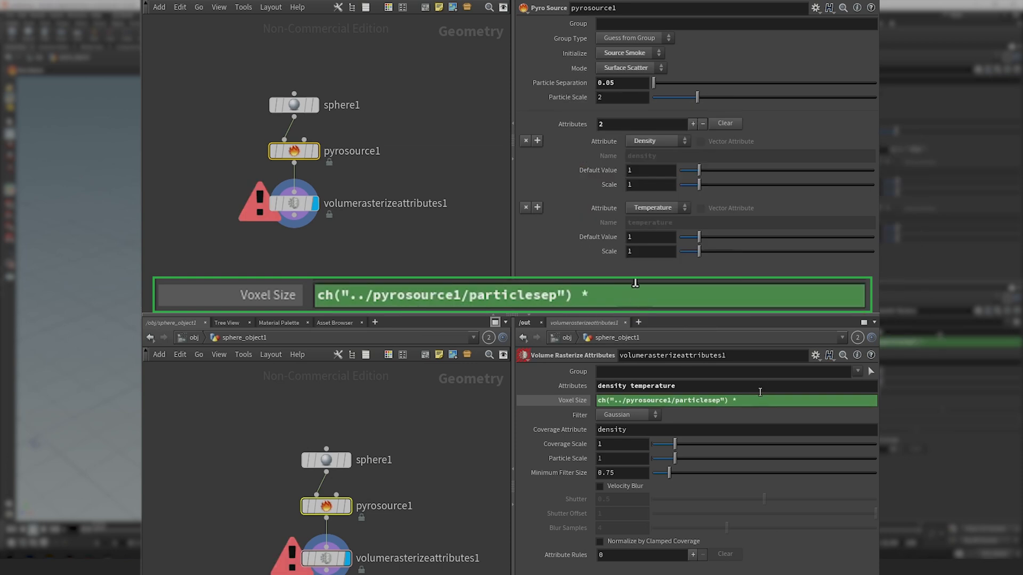
pyautogui.click(751, 403)
pyautogui.rightClick(751, 402)
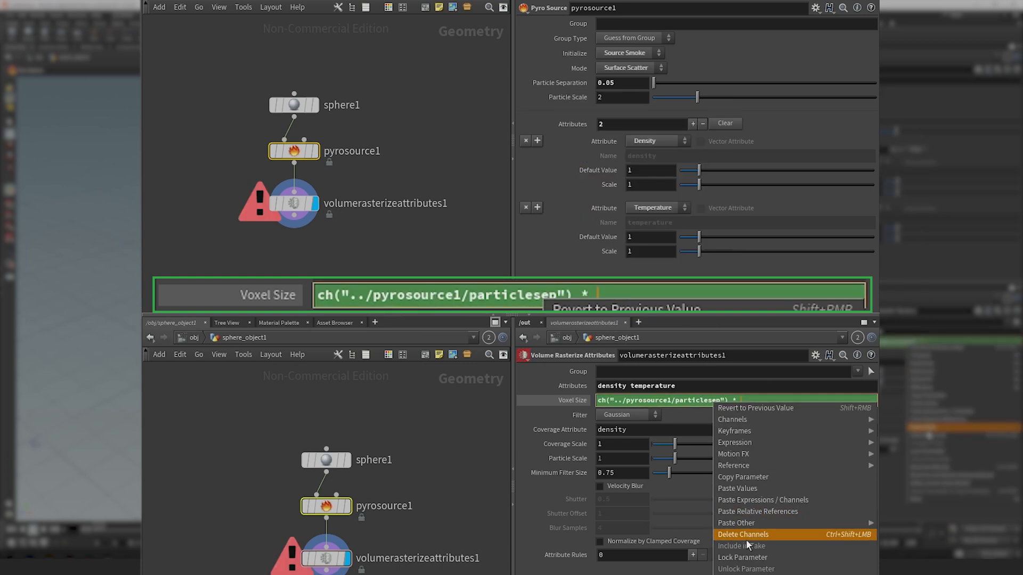
pyautogui.click(771, 511)
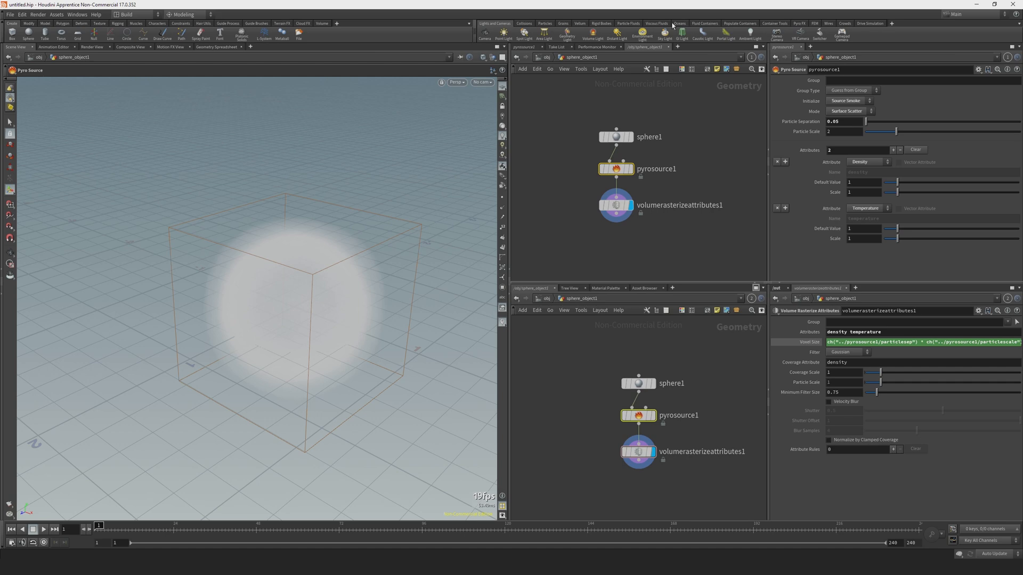
# Show the Pyro FX shelf tools and add a Null node below volumerasterizeattributes1, connected to its output.
pyautogui.click(799, 22)
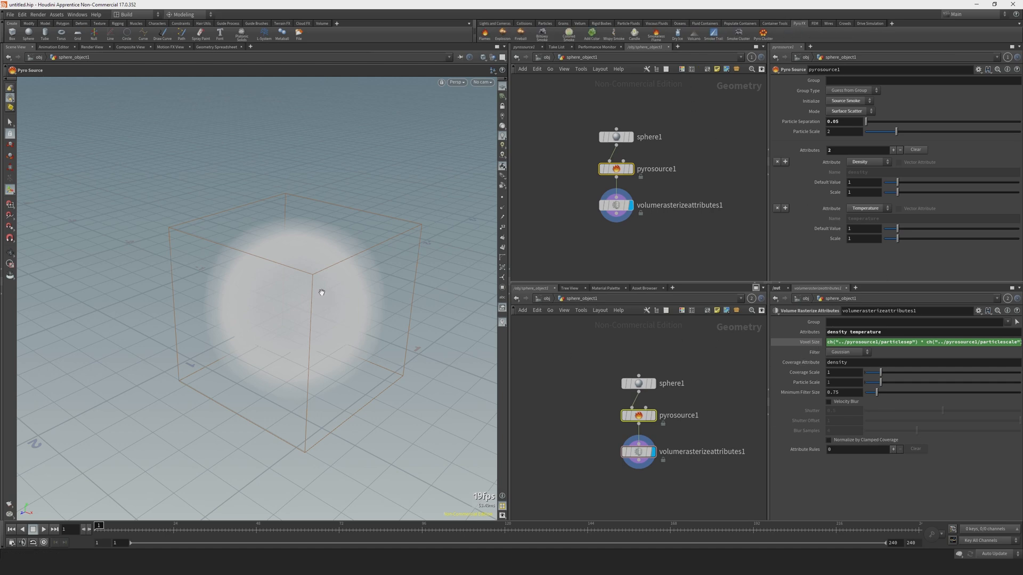
pyautogui.moveTo(322, 293)
pyautogui.keyDown('alt'); pyautogui.mouseDown()
pyautogui.moveTo(323, 318)
pyautogui.moveTo(321, 277)
pyautogui.mouseUp(); pyautogui.keyUp('alt')
pyautogui.press('Tab')
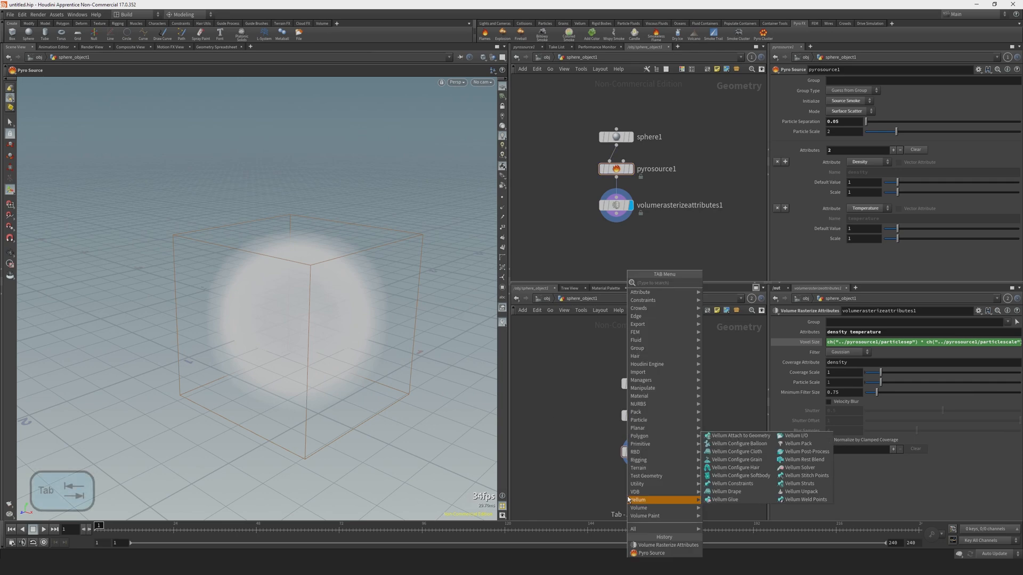
pyautogui.press('Escape')
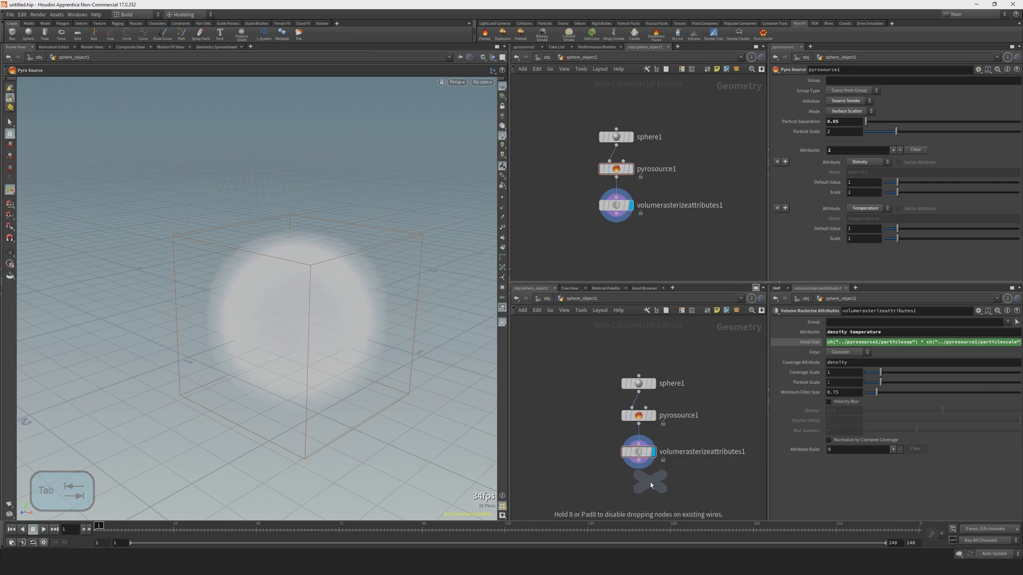
pyautogui.click(637, 485)
pyautogui.moveTo(638, 462); pyautogui.dragTo(640, 478)
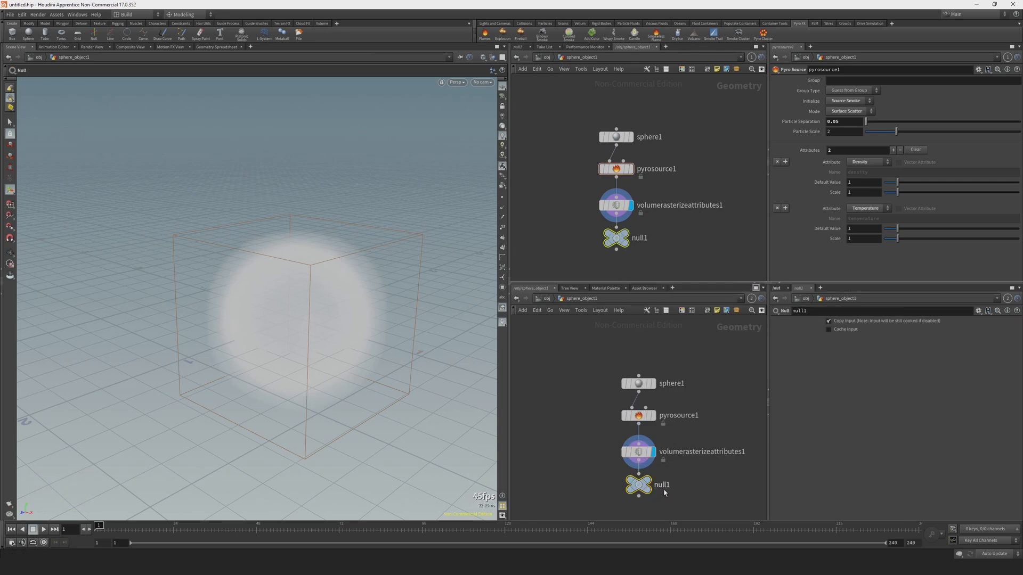
# Rename the Null node as _out_source and locate it under sphere_object1 in the scene's node hierarchy.
pyautogui.doubleClick(665, 484)
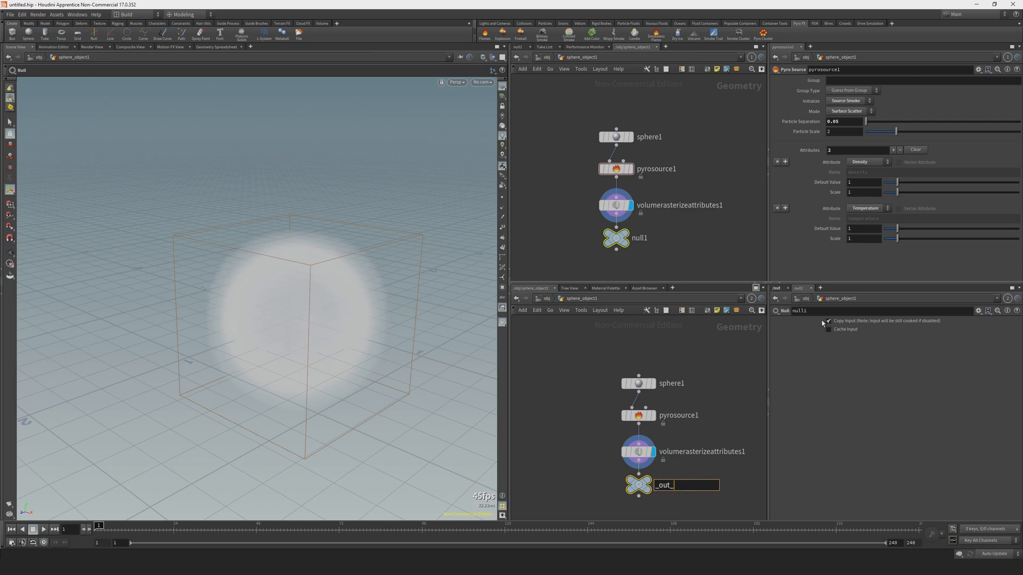
pyautogui.click(570, 288)
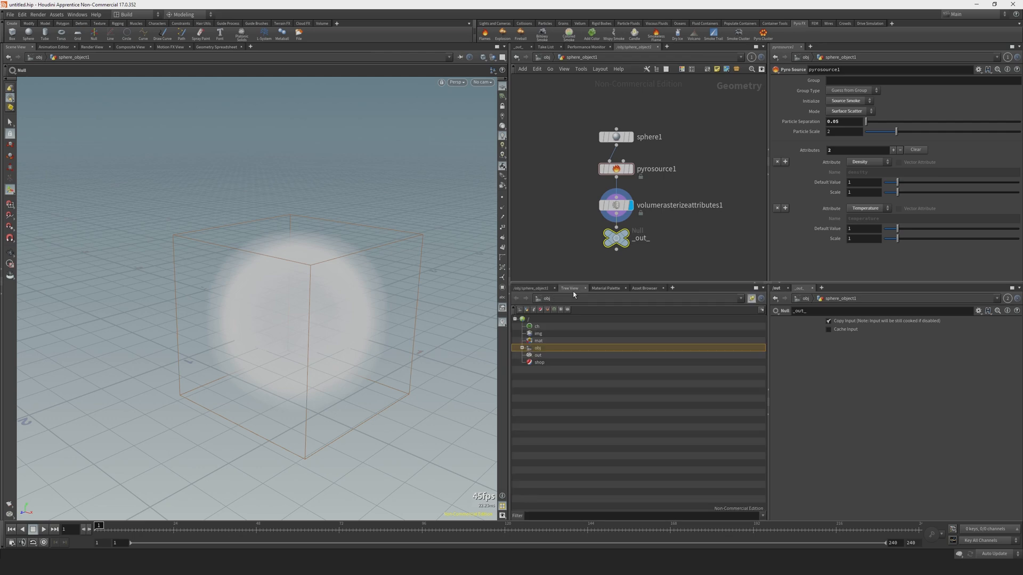
pyautogui.click(529, 356)
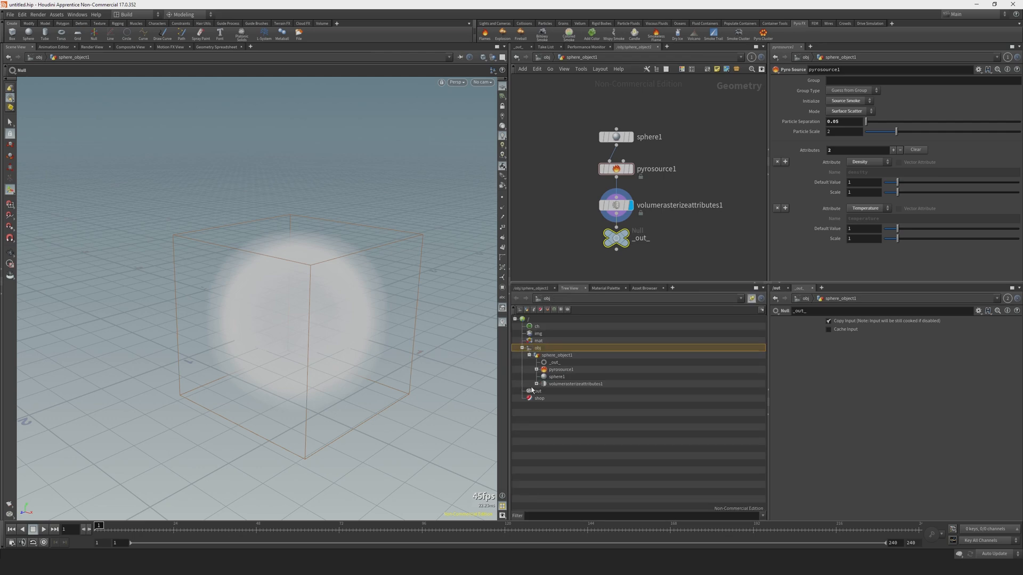
pyautogui.click(553, 362)
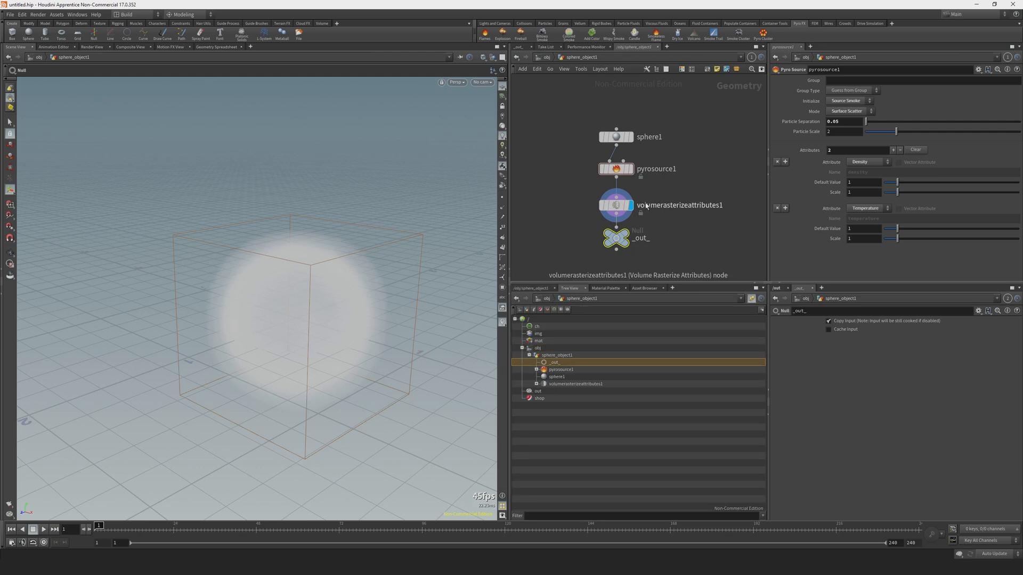
pyautogui.doubleClick(644, 238)
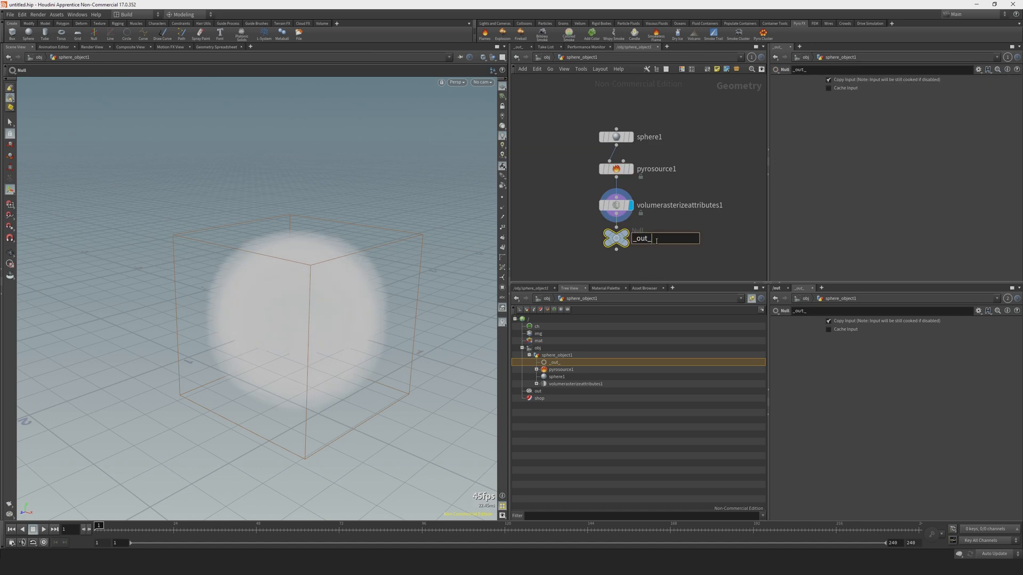
pyautogui.write('source')
pyautogui.press('Return')
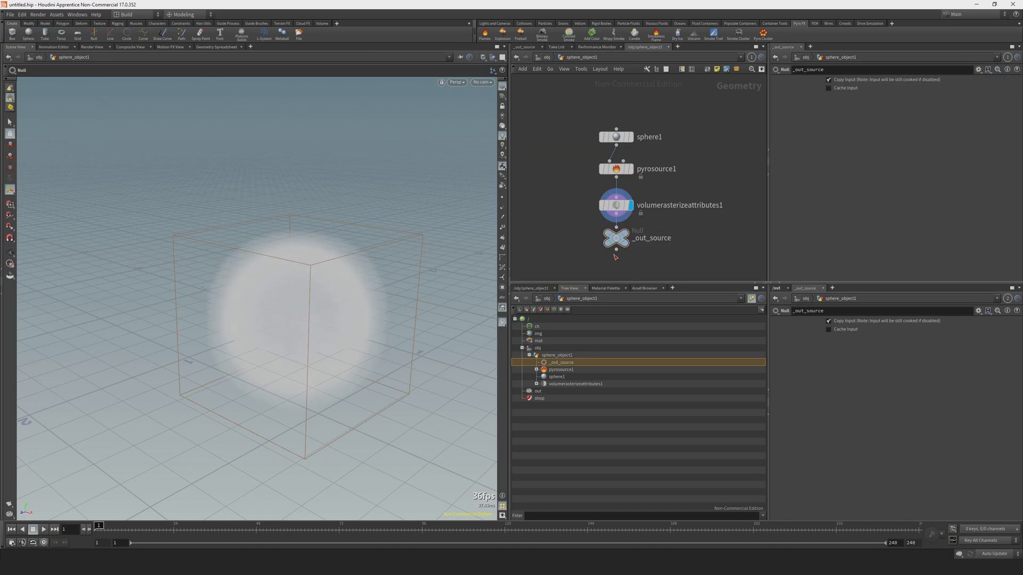
pyautogui.middleClick(612, 233)
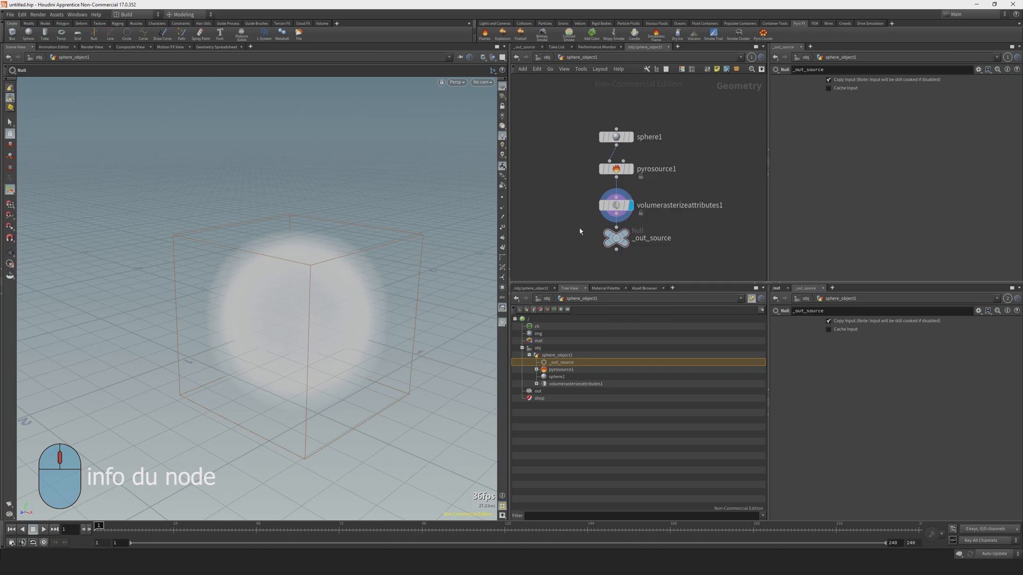
# Add a DOP Network at object level, place it beside sphere_object1, and go inside it.
pyautogui.press('u')
pyautogui.press('Tab')
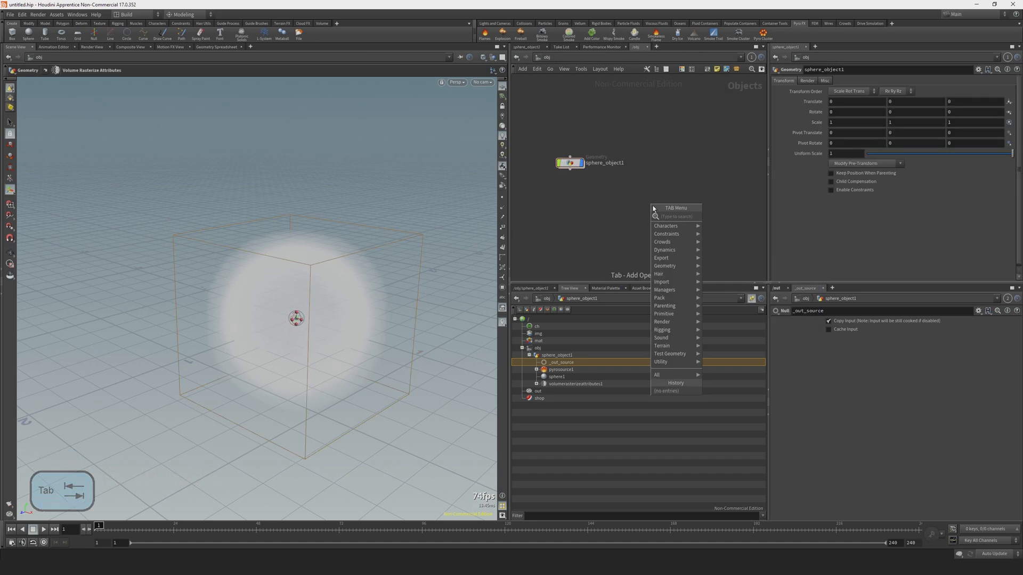
pyautogui.write('dop')
pyautogui.press('Return')
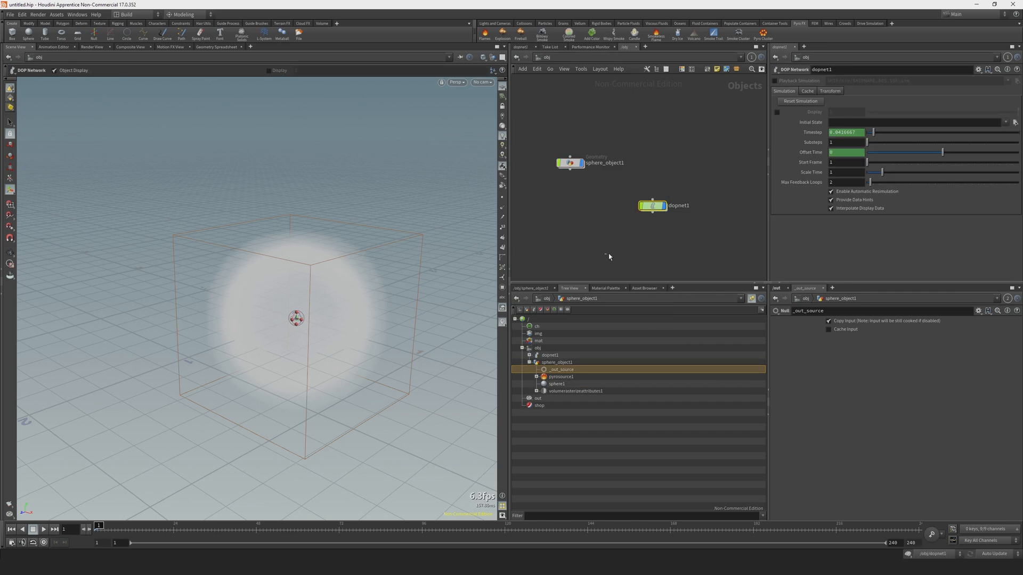
pyautogui.moveTo(651, 205); pyautogui.dragTo(662, 164)
pyautogui.doubleClick(662, 164)
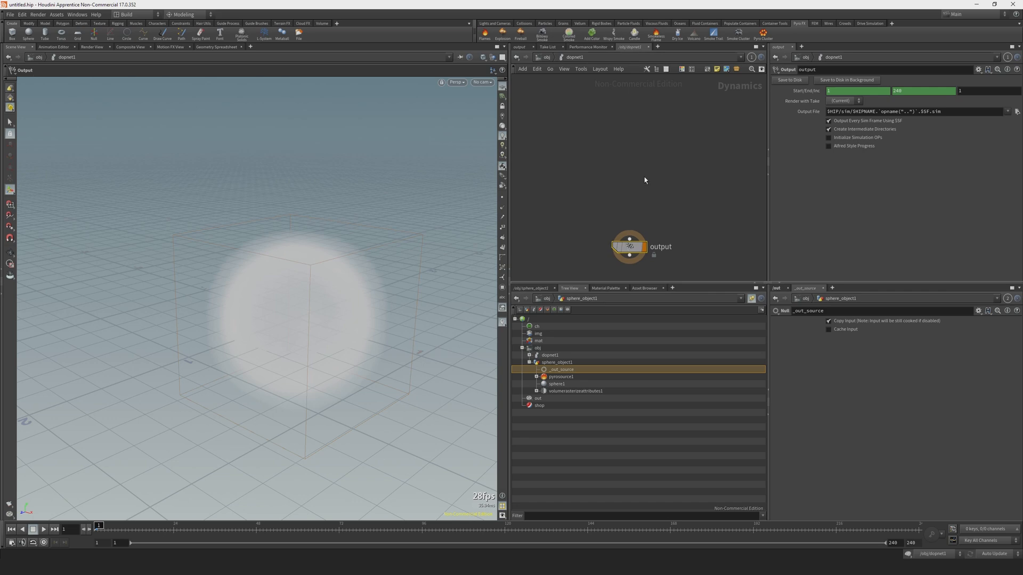
# Add a Volume Source node inside dopnet1 and place it above and beside the output node.
pyautogui.press('Tab')
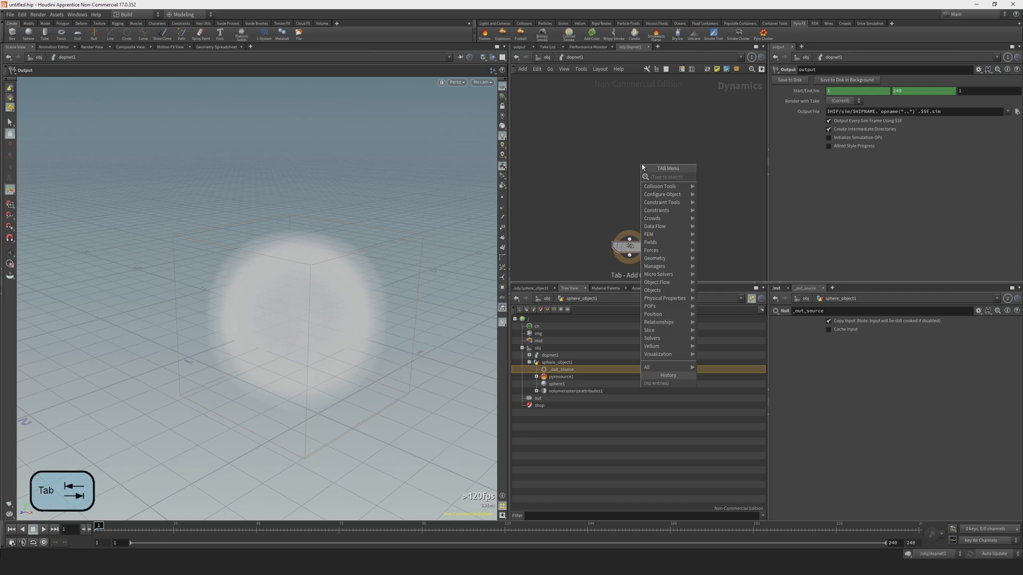
pyautogui.write('volume source')
pyautogui.press('Return')
pyautogui.click(698, 137)
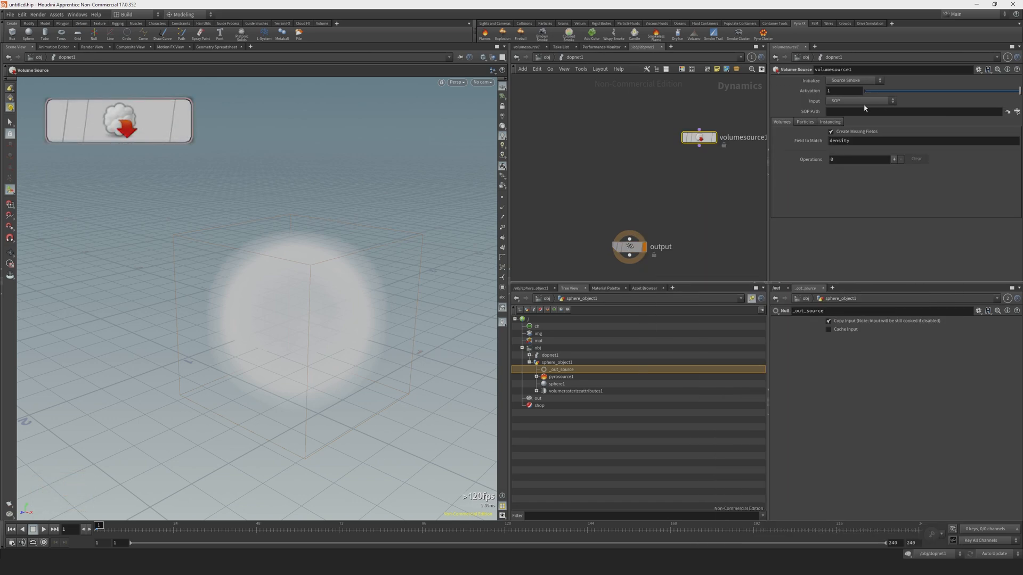
# Point volumesource1's SOP Path to the _out_source null using the relative path ../../sphere_object1/_out_source.
pyautogui.click(1017, 111)
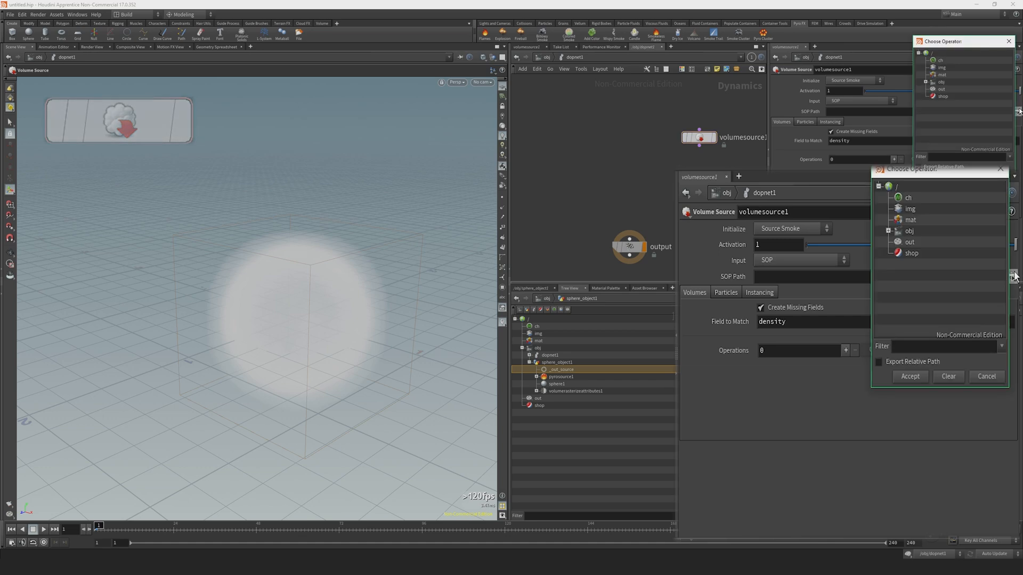
pyautogui.click(926, 82)
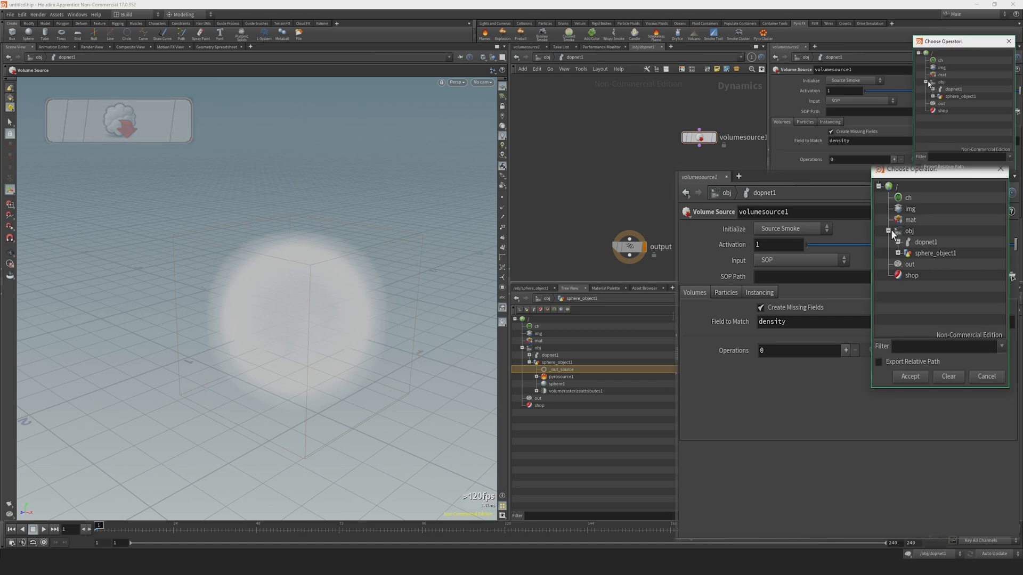
pyautogui.click(932, 97)
pyautogui.click(964, 104)
pyautogui.click(910, 376)
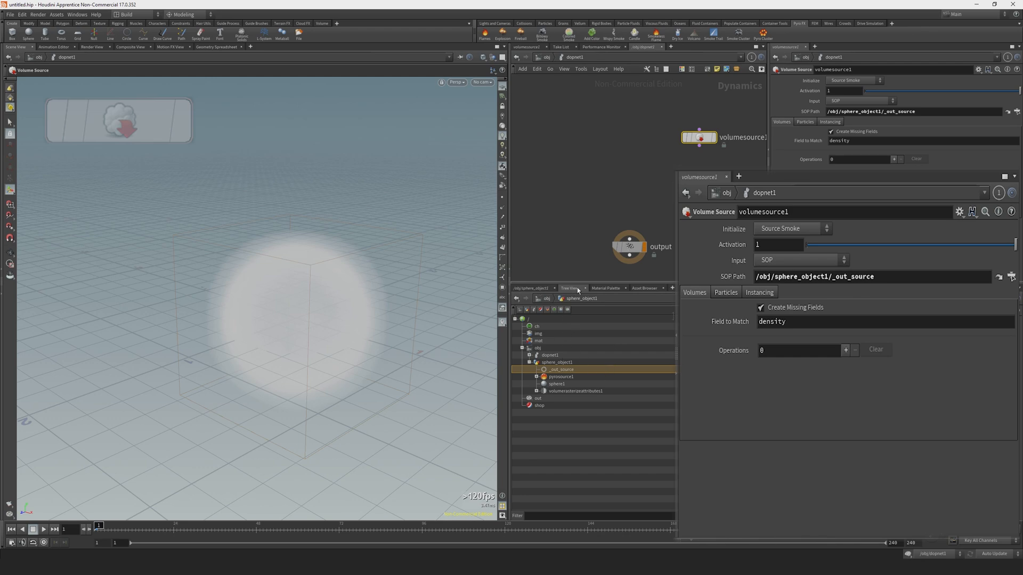
pyautogui.click(531, 288)
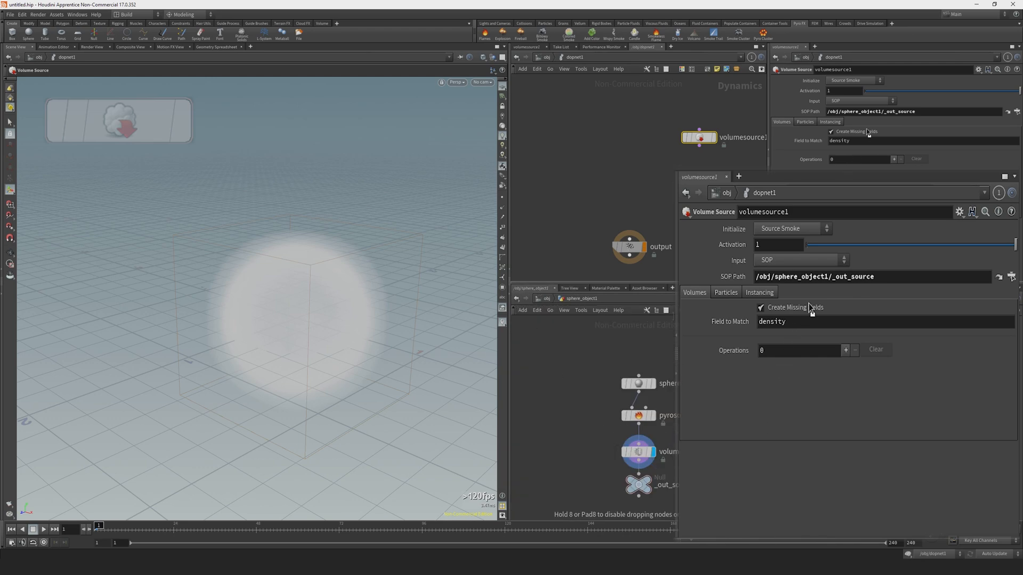
pyautogui.moveTo(867, 130); pyautogui.dragTo(874, 113)
# Initialize volumesource1 with the Source Smoke preset.
pyautogui.click(852, 81)
pyautogui.click(854, 85)
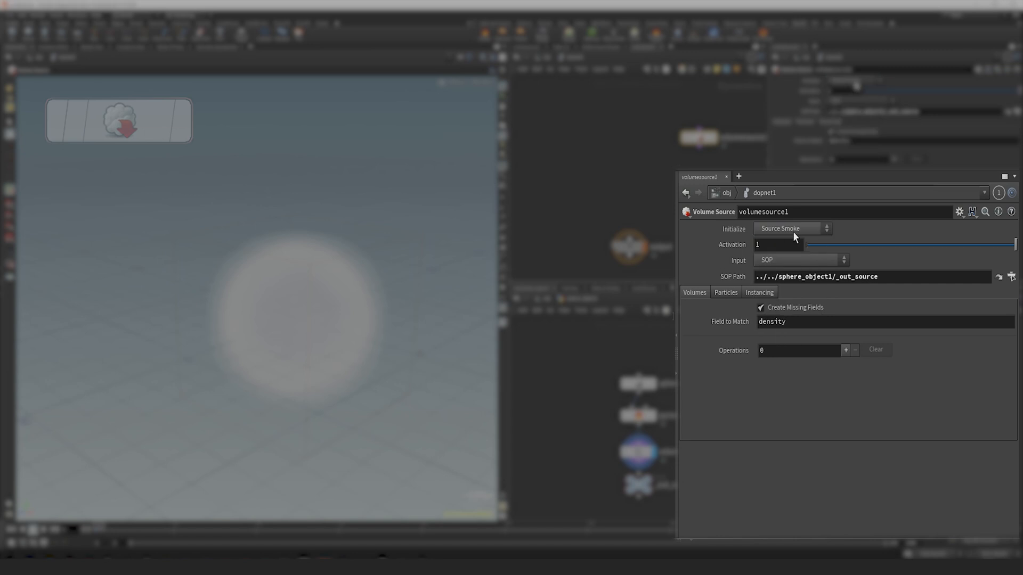
pyautogui.click(791, 226)
pyautogui.click(784, 253)
pyautogui.click(790, 230)
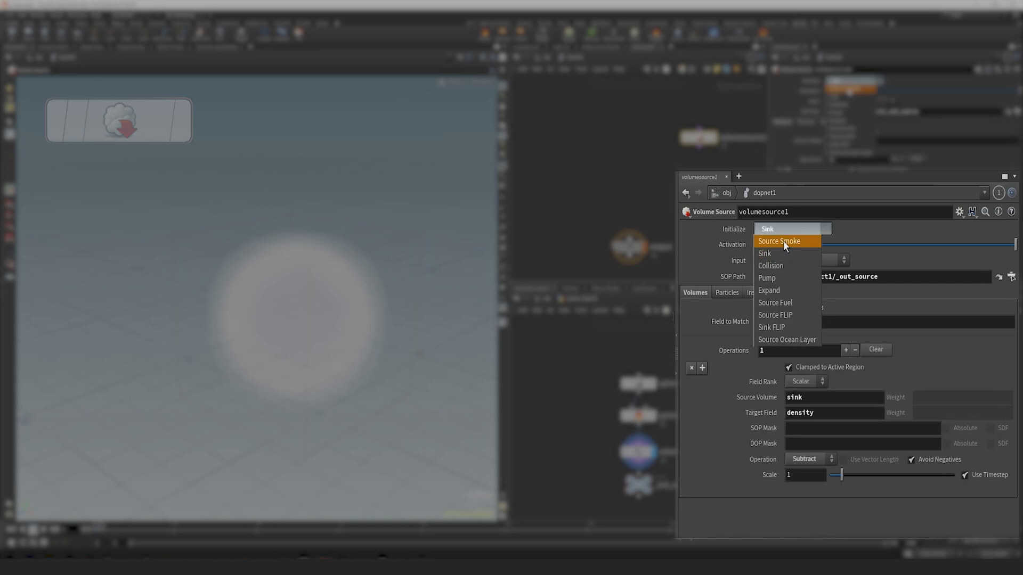
pyautogui.click(784, 244)
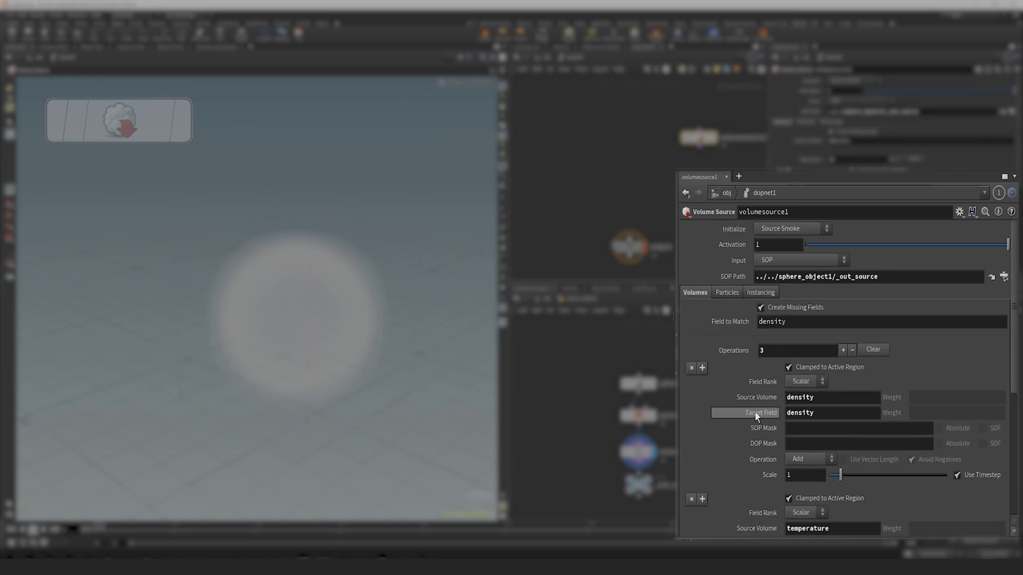
# Examine the source volume and target field pairs in volumesource1 and compare them with the node info of _out_source.
pyautogui.doubleClick(820, 397)
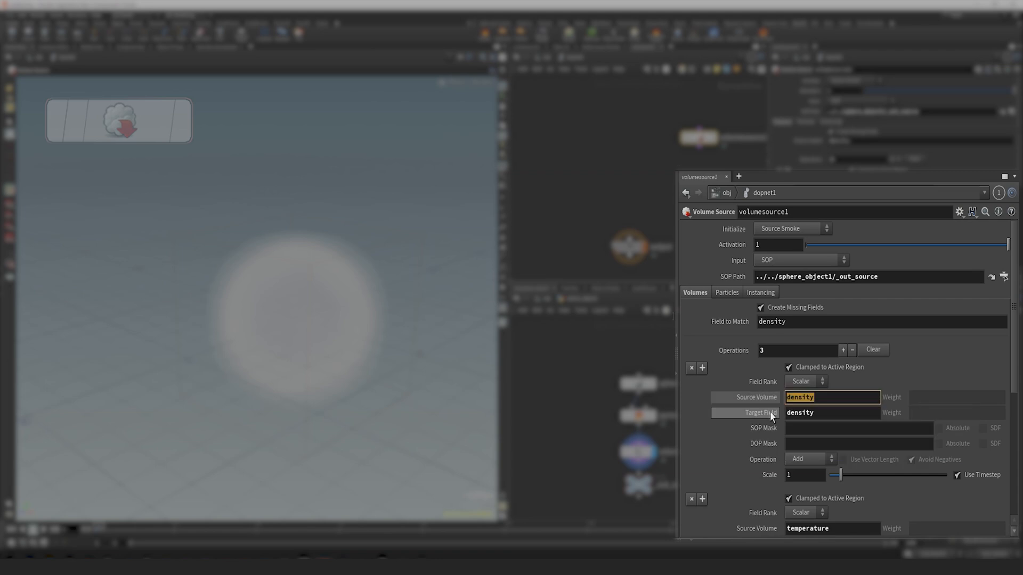
pyautogui.moveTo(837, 409); pyautogui.dragTo(732, 417)
pyautogui.scroll(-3, 697, 405)
pyautogui.scroll(-3, 726, 425)
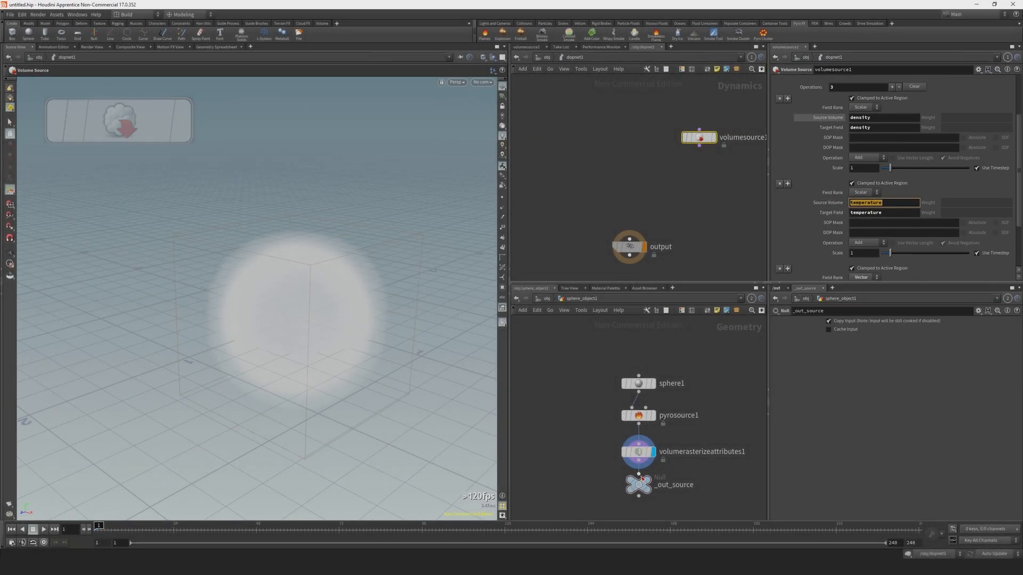
pyautogui.middleClick(641, 482)
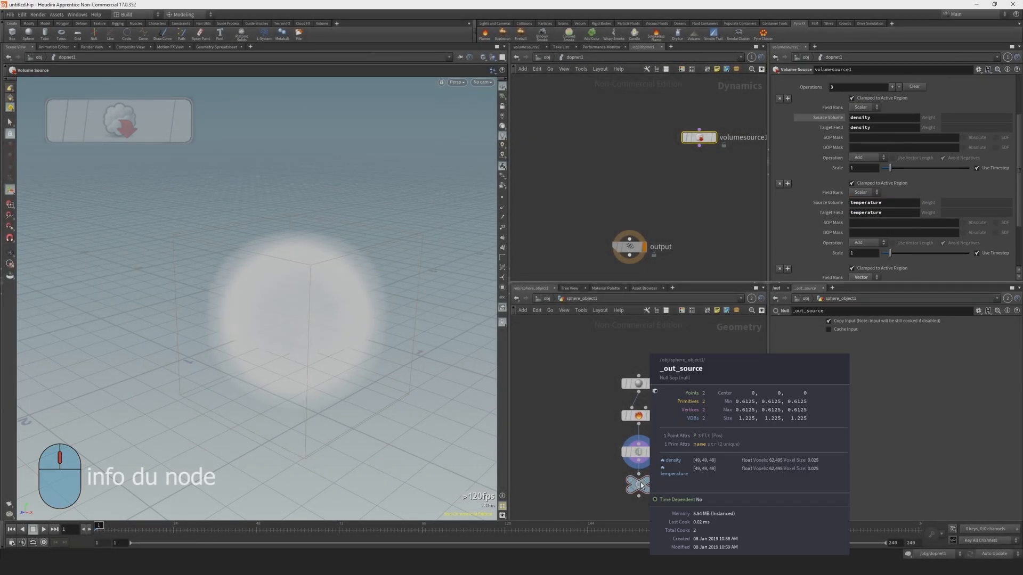
pyautogui.scroll(-2, 831, 230)
pyautogui.scroll(2, 831, 230)
# Add a Smoke Object node beside volumesource1 and look through its parameters.
pyautogui.press('Tab')
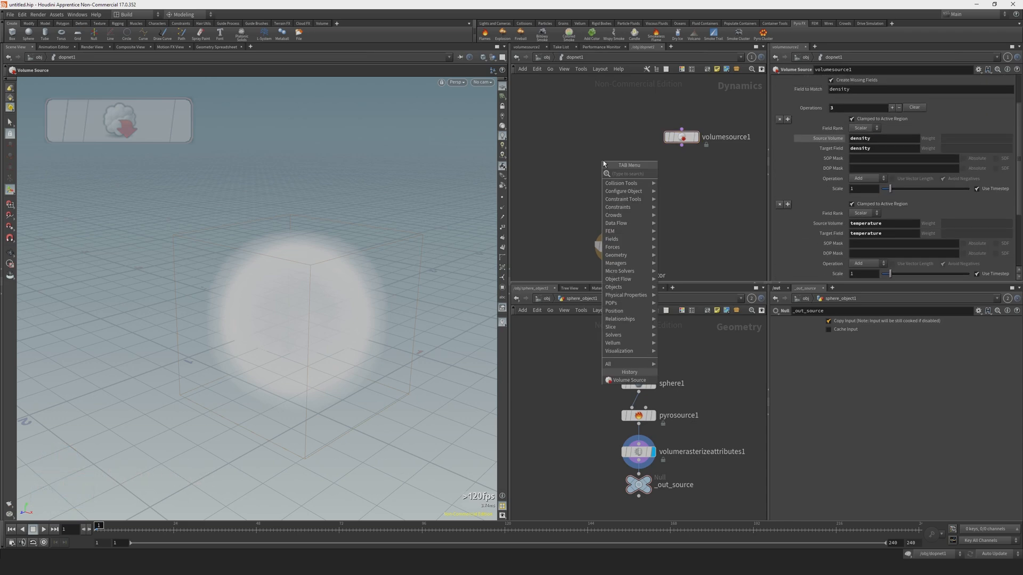
pyautogui.write('smok')
pyautogui.press('Return')
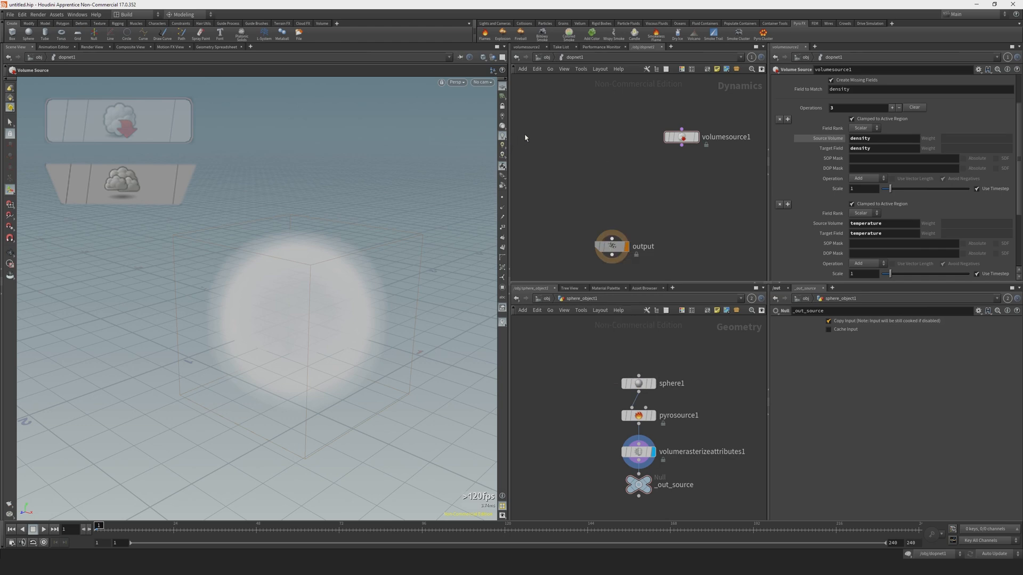
pyautogui.click(557, 137)
pyautogui.moveTo(601, 125)
pyautogui.mouseDown(button='middle')
pyautogui.moveTo(610, 130)
pyautogui.moveTo(602, 105)
pyautogui.mouseUp(button='middle')
pyautogui.scroll(-5, 796, 189)
pyautogui.scroll(5, 792, 201)
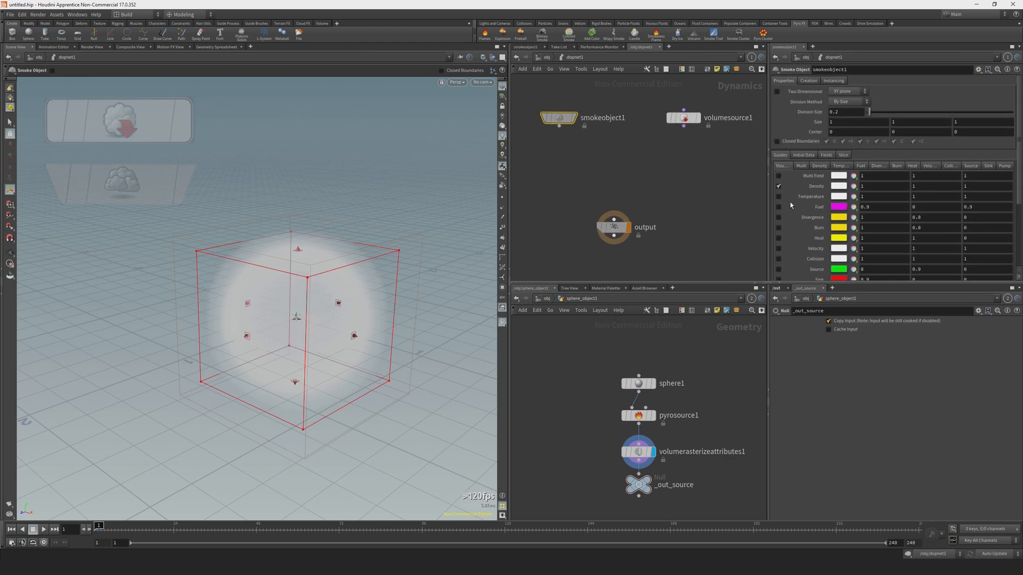
pyautogui.scroll(-1, 789, 187)
# Add a Pyro Solver below, connecting smokeobject1 to its first input and volumesource1 to its last input.
pyautogui.press('Tab')
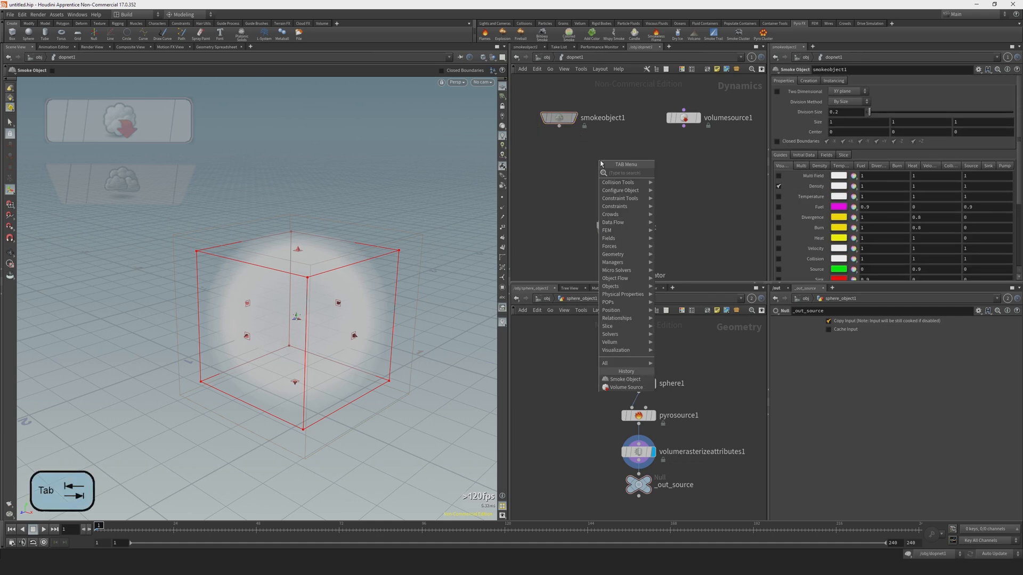
pyautogui.write('sol')
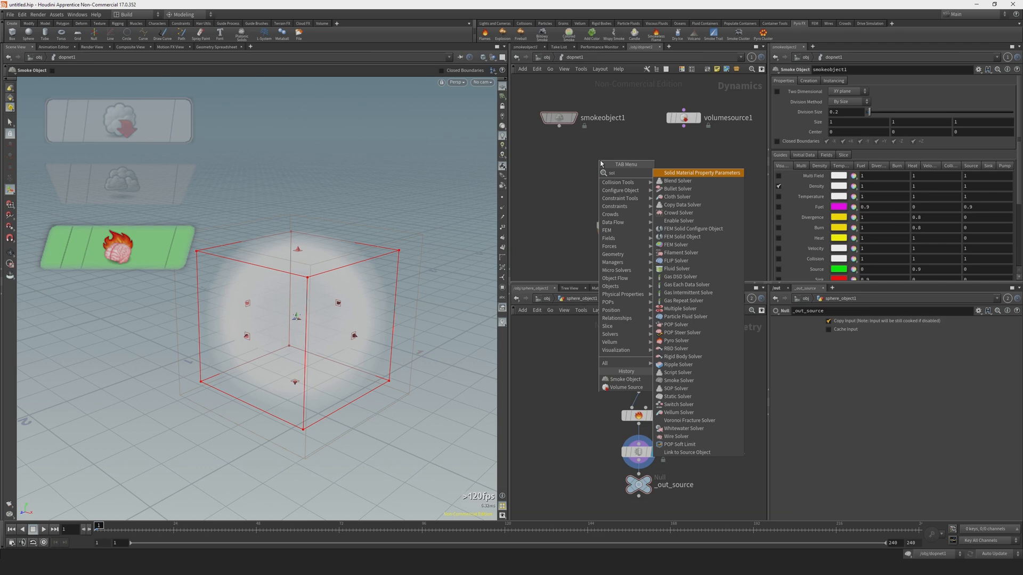
pyautogui.click(687, 342)
pyautogui.click(614, 170)
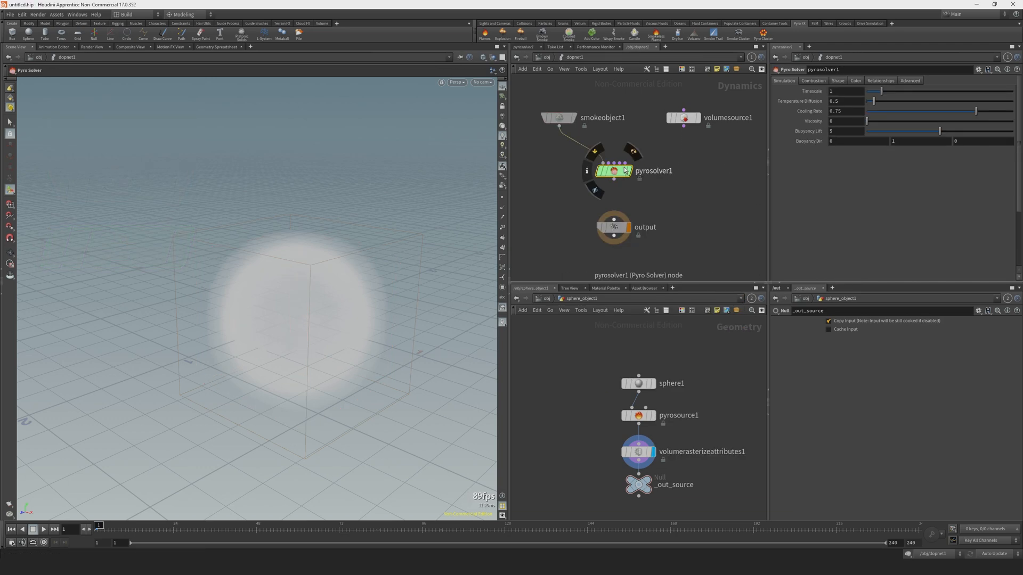
pyautogui.click(684, 126)
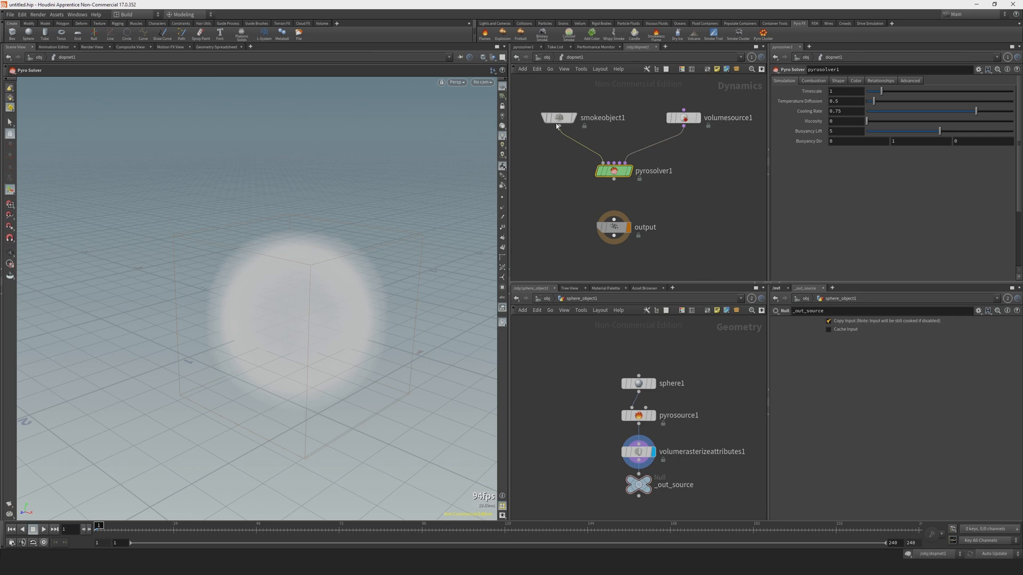
# Shift smokeobject1 slightly away from volumesource1 and connect pyrosolver1 to the output node.
pyautogui.moveTo(561, 120)
pyautogui.moveTo(561, 121); pyautogui.dragTo(545, 121)
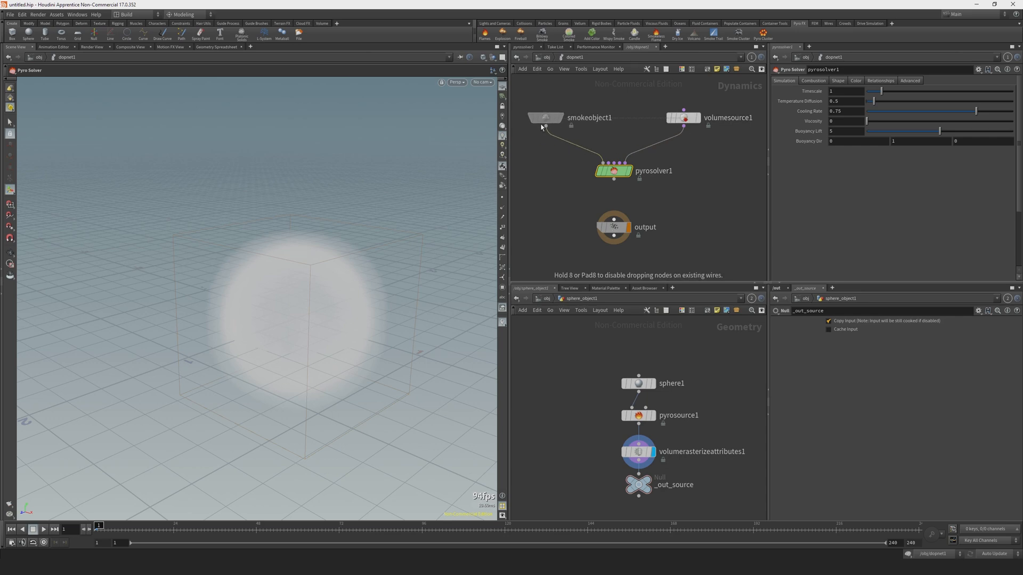
pyautogui.moveTo(630, 162)
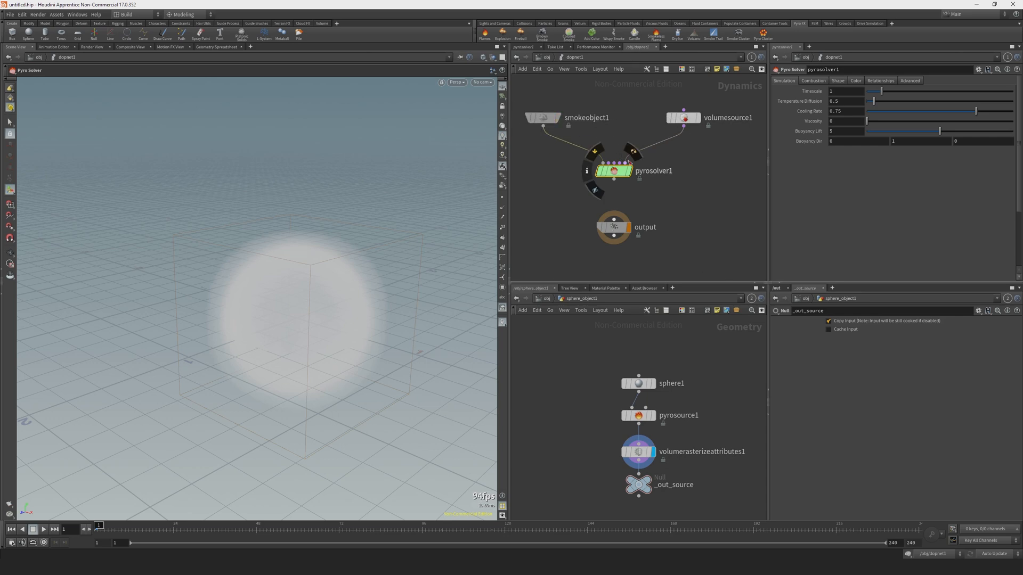
pyautogui.click(613, 179)
pyautogui.click(614, 219)
# Enlarge smokeobject1's container with its viewport handles to about 2.24 × 2.02 × 2.77 and raise its node in the network.
pyautogui.click(543, 118)
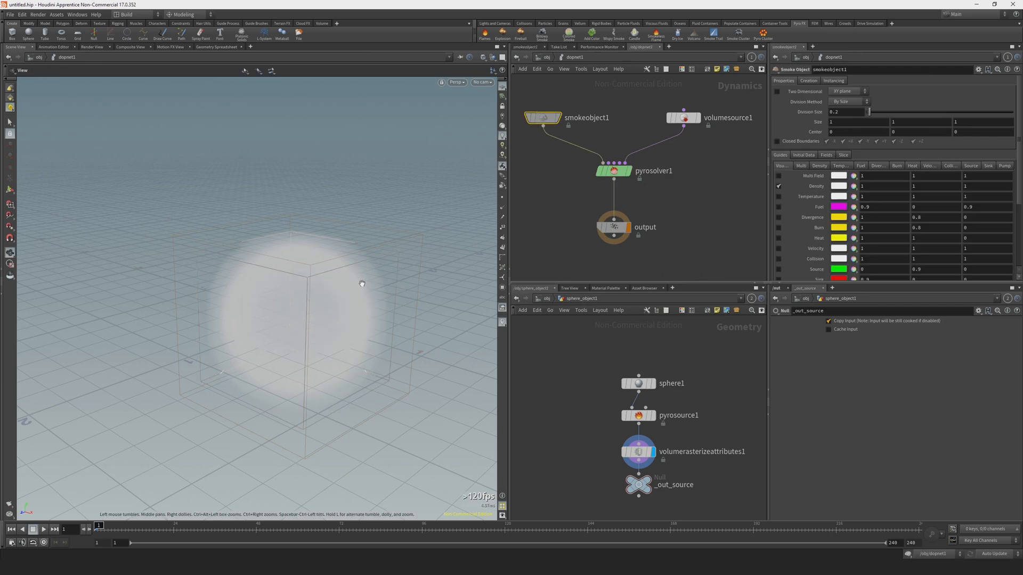
pyautogui.moveTo(314, 259); pyautogui.dragTo(317, 146)
pyautogui.moveTo(556, 108)
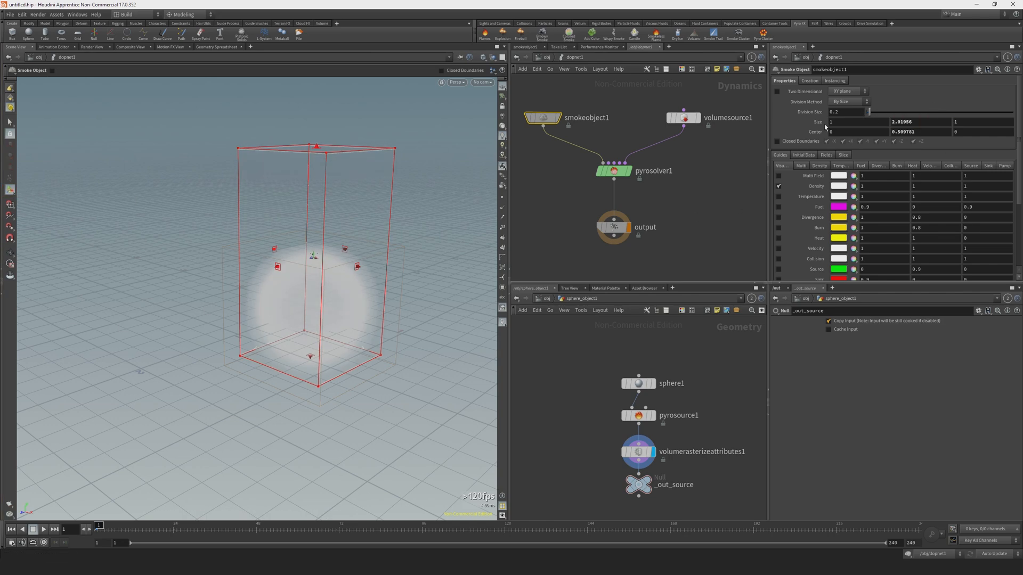
pyautogui.moveTo(545, 117); pyautogui.dragTo(538, 98)
pyautogui.moveTo(278, 266); pyautogui.dragTo(222, 278)
pyautogui.moveTo(332, 275); pyautogui.dragTo(153, 311)
pyautogui.keyDown('alt'); pyautogui.moveTo(158, 308); pyautogui.dragTo(358, 248); pyautogui.keyUp('alt')
pyautogui.moveTo(329, 330); pyautogui.dragTo(216, 354)
pyautogui.keyDown('alt'); pyautogui.moveTo(219, 353); pyautogui.dragTo(416, 226); pyautogui.keyUp('alt')
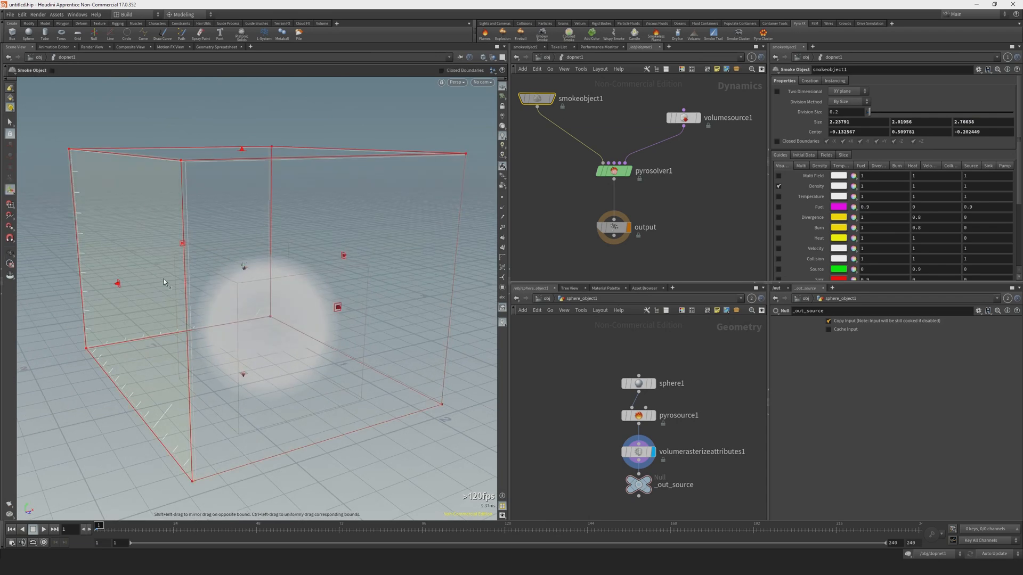
# Extend the smoke container to about 3.11 × 2.97 × 3.59 with its viewport handles and play the simulation.
pyautogui.keyDown('alt'); pyautogui.moveTo(316, 307); pyautogui.dragTo(298, 271, button='right'); pyautogui.keyUp('alt')
pyautogui.moveTo(315, 247); pyautogui.dragTo(317, 192)
pyautogui.moveTo(353, 281); pyautogui.dragTo(382, 288)
pyautogui.keyDown('alt'); pyautogui.moveTo(437, 266); pyautogui.dragTo(373, 274); pyautogui.keyUp('alt')
pyautogui.moveTo(393, 284); pyautogui.dragTo(449, 288)
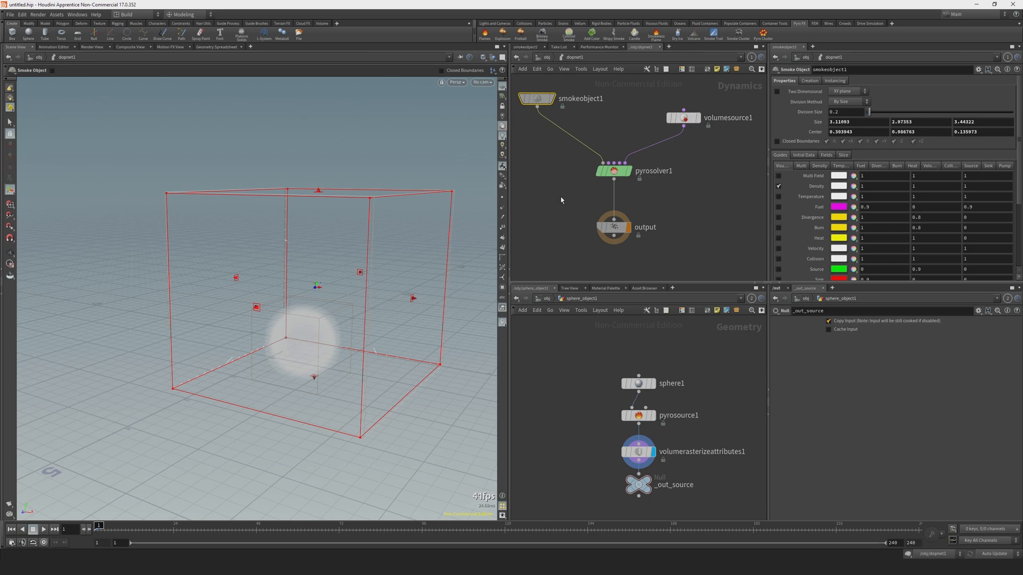
pyautogui.press('Up')
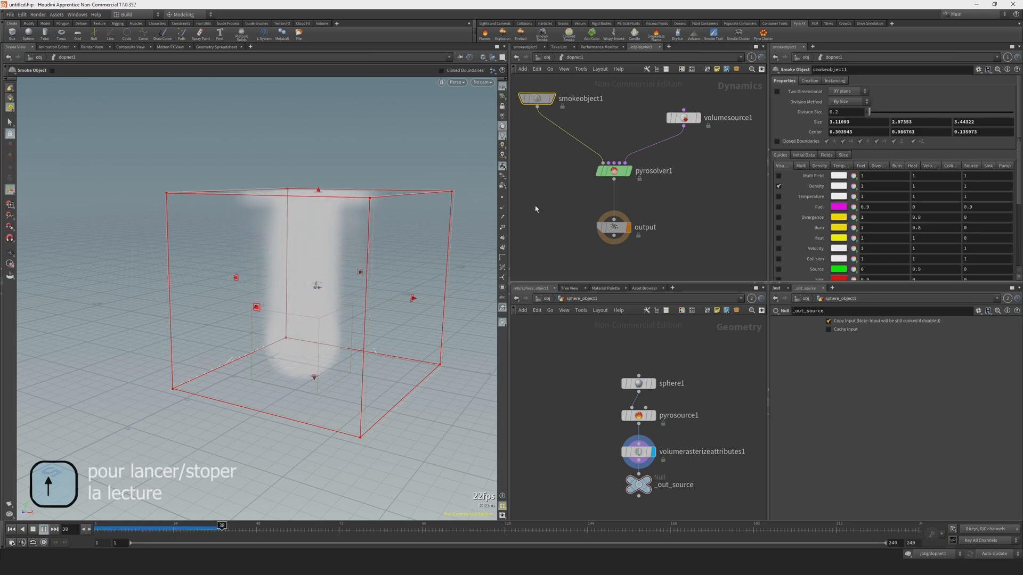
pyautogui.moveTo(341, 308); pyautogui.dragTo(290, 306)
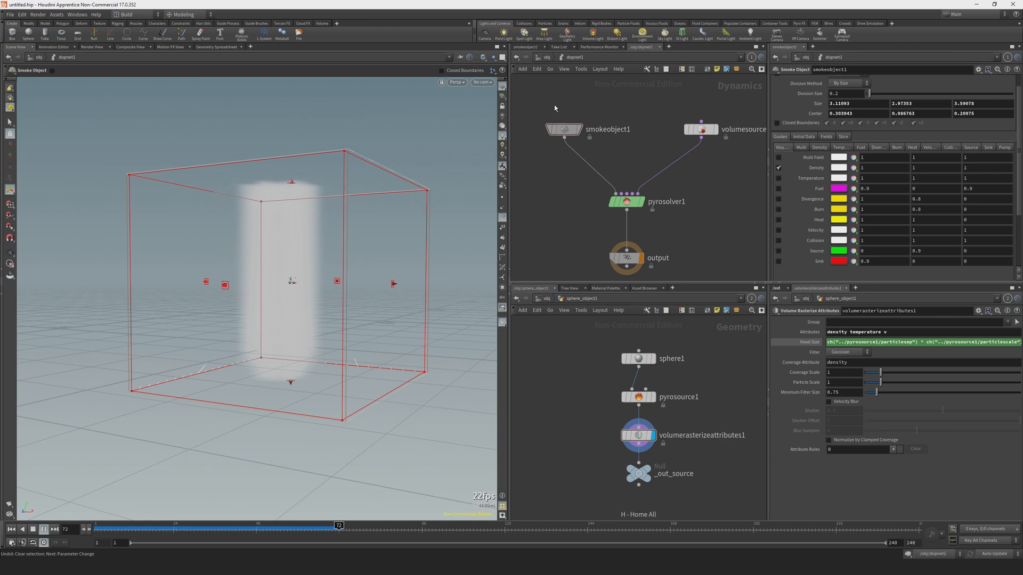
# Set smokeobject1's Division Size to 0.05 and return to the first frame.
pyautogui.moveTo(541, 94); pyautogui.dragTo(567, 164)
pyautogui.click(842, 93)
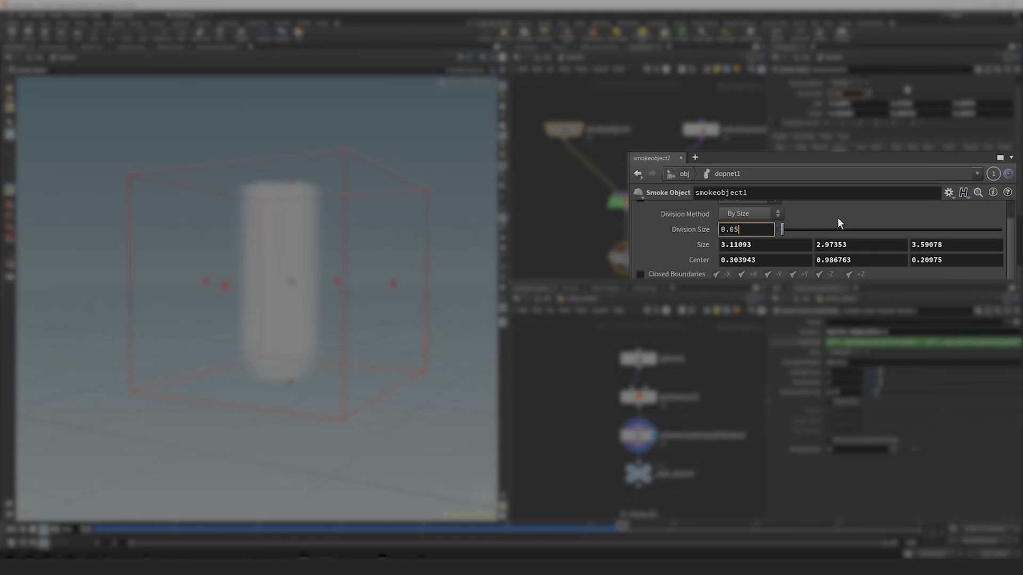
pyautogui.press('Return')
pyautogui.hotkey('ctrl', 'Up')
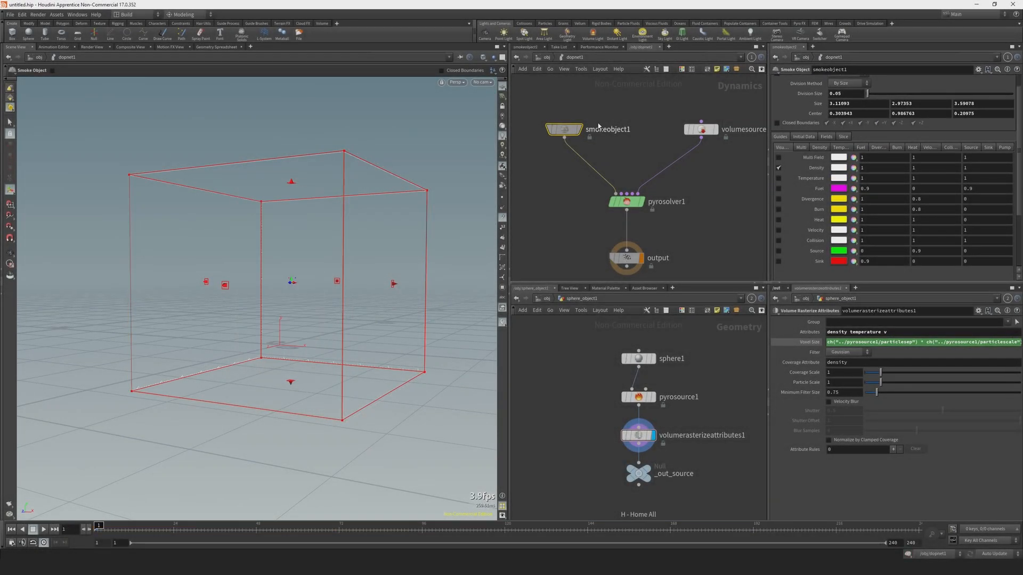
# Add a Distant Light and position it above the smoke container, angled down at the source.
pyautogui.click(617, 35)
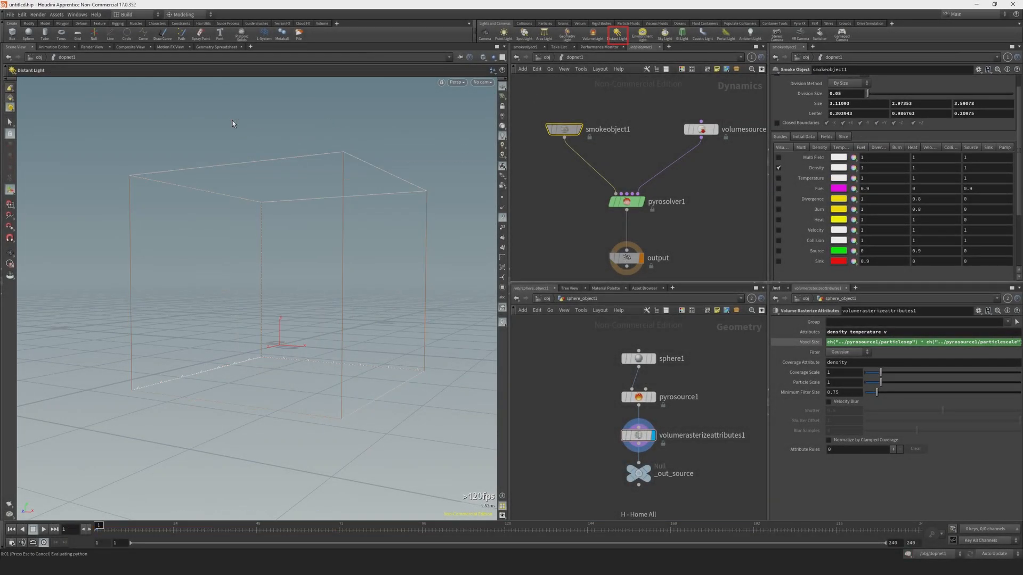
pyautogui.click(263, 111)
pyautogui.moveTo(261, 107); pyautogui.dragTo(265, 155)
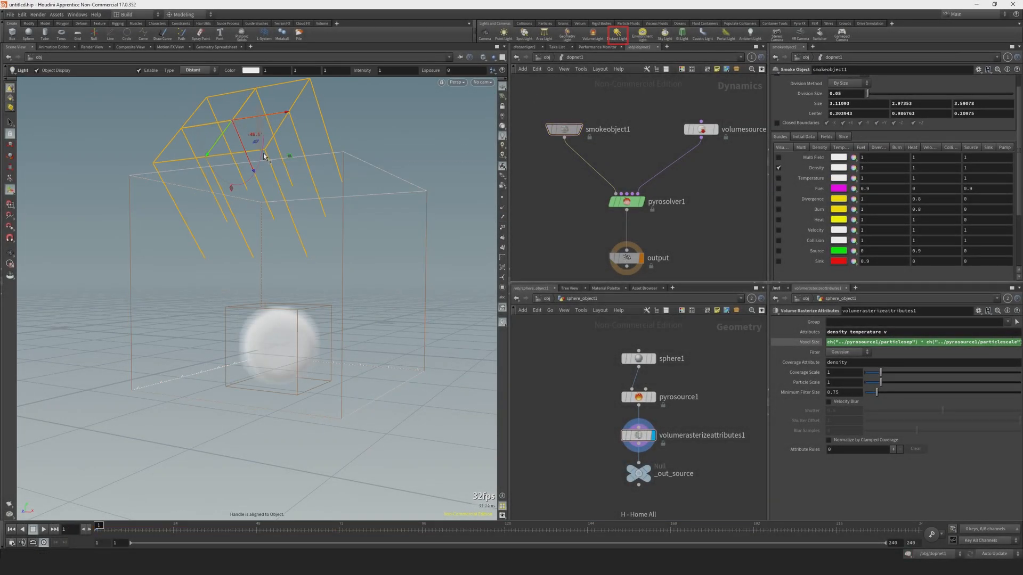
pyautogui.moveTo(312, 344)
pyautogui.keyDown('alt'); pyautogui.mouseDown()
pyautogui.moveTo(272, 349)
pyautogui.moveTo(290, 356)
pyautogui.mouseUp(); pyautogui.keyUp('alt')
# Switch between the viewport lighting modes to light the smoke, and play the simulation from the first frame.
pyautogui.click(501, 126)
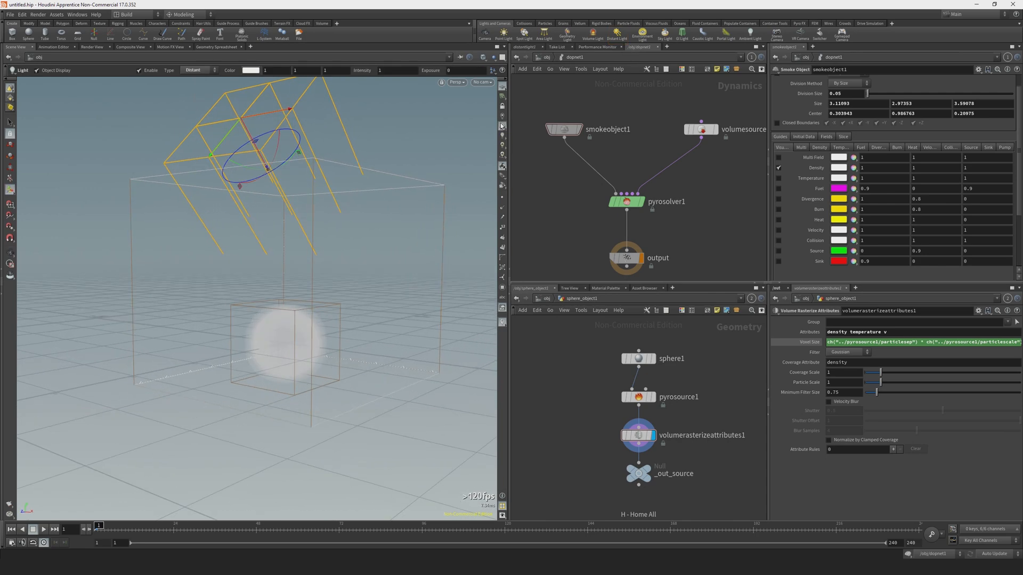
pyautogui.click(501, 136)
pyautogui.click(501, 148)
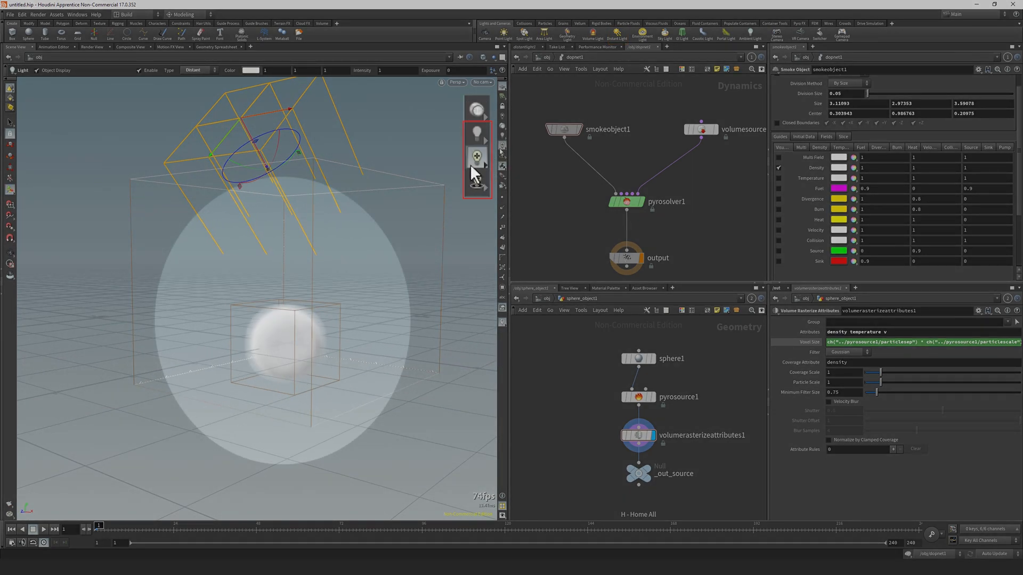
pyautogui.click(502, 135)
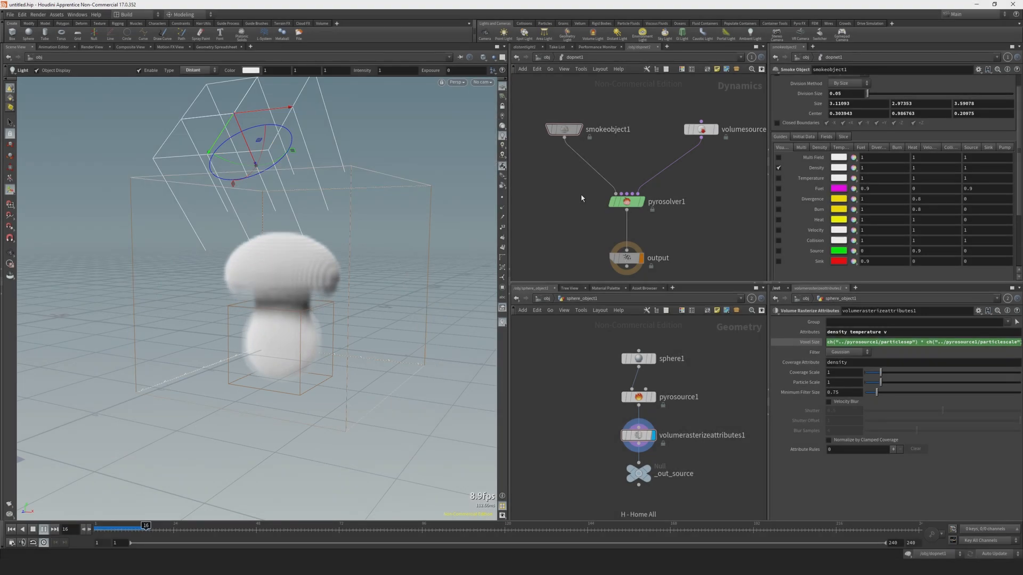
pyautogui.hotkey('ctrl', 'Up')
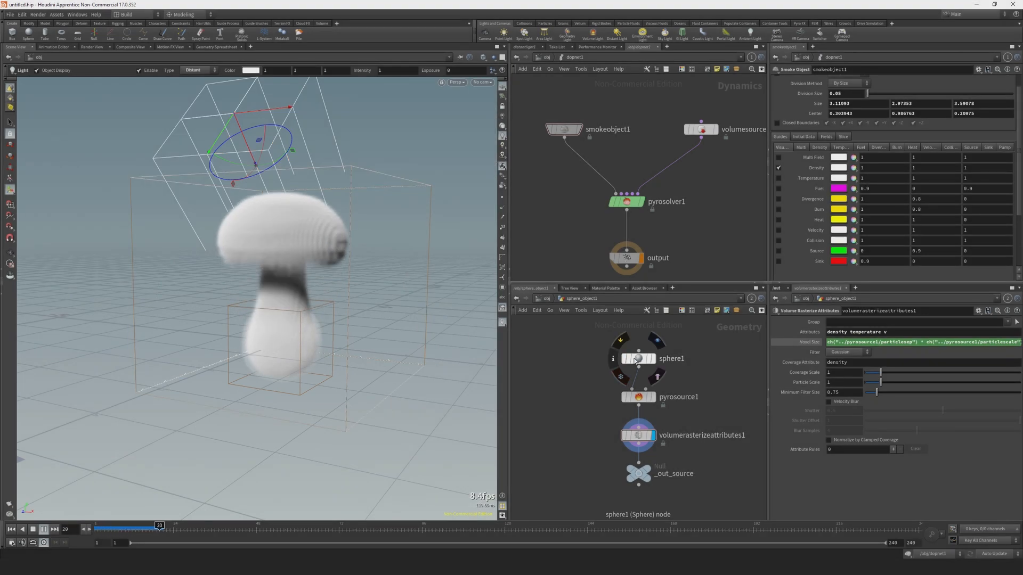
# Return to the first frame and display the sphere1 geometry on its own in the viewport.
pyautogui.hotkey('ctrl', 'Up')
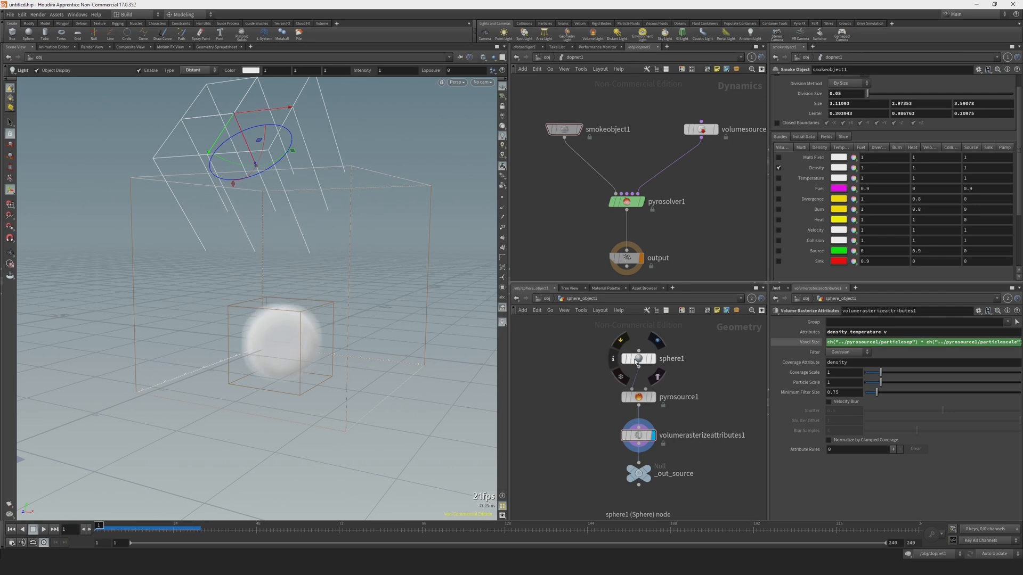
pyautogui.click(640, 359)
pyautogui.moveTo(586, 336)
pyautogui.mouseDown()
pyautogui.moveTo(657, 379)
pyautogui.moveTo(690, 486)
pyautogui.mouseUp()
pyautogui.click(642, 362)
pyautogui.click(653, 358)
pyautogui.press('Escape')
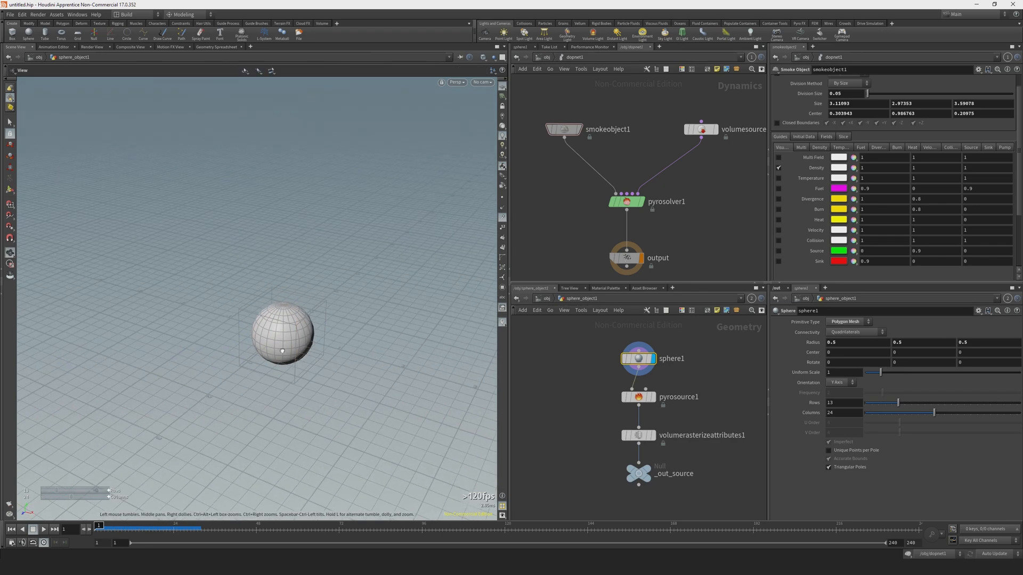
pyautogui.press('Return')
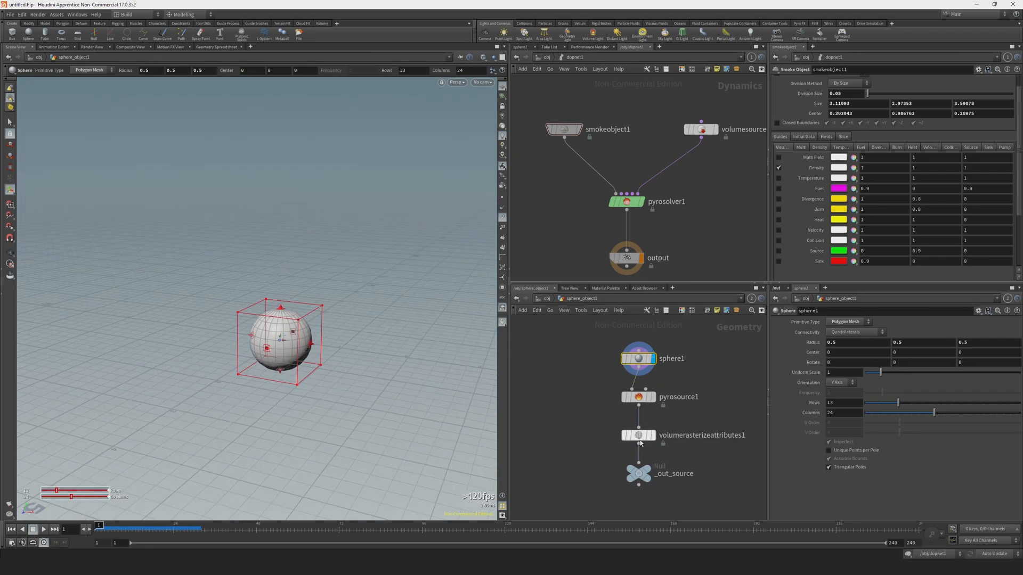
# Examine pyrosource1's point density, pscale and temperature values in the Geometry Spreadsheet.
pyautogui.click(638, 398)
pyautogui.click(216, 47)
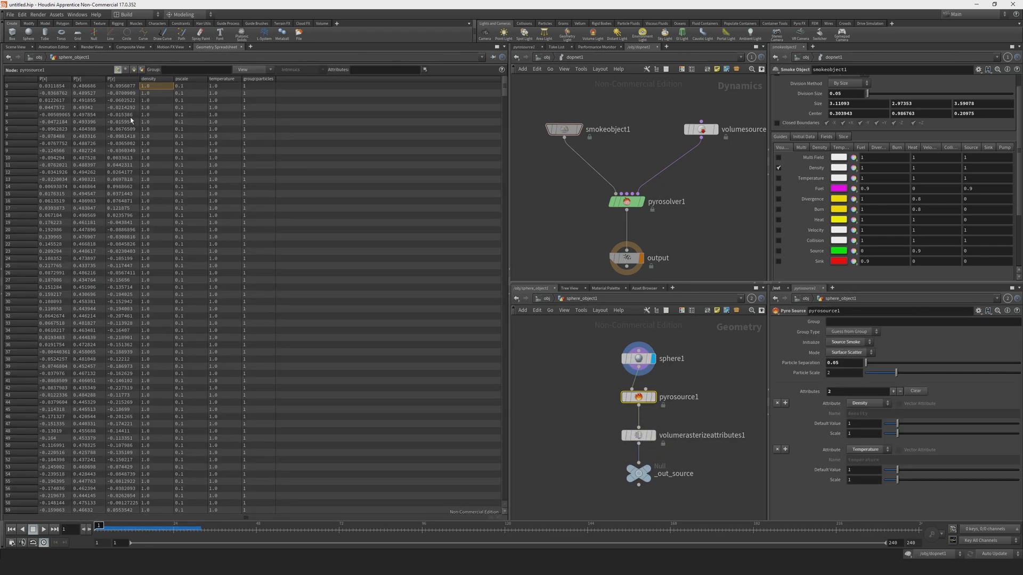
pyautogui.scroll(-3, 154, 160)
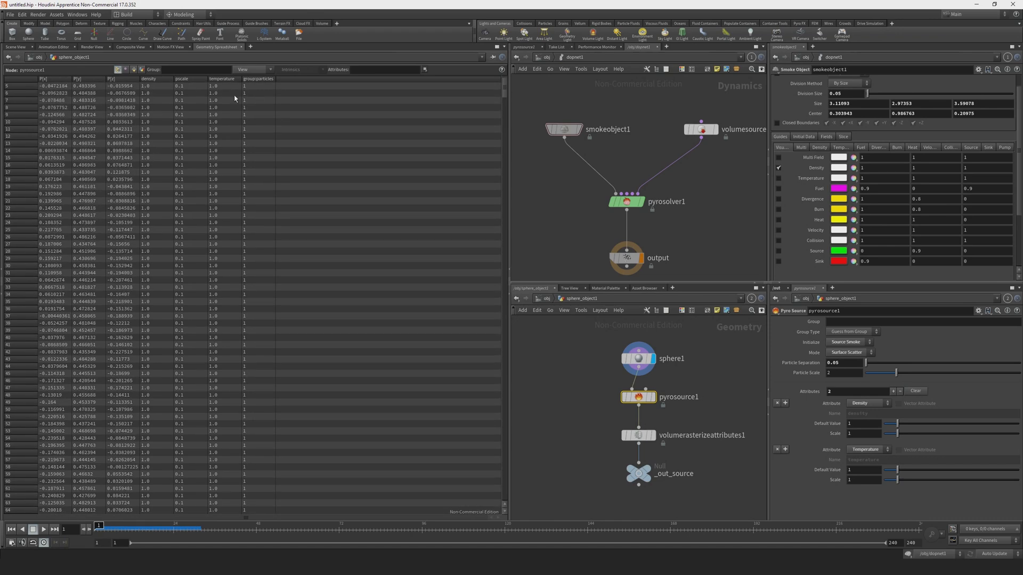
pyautogui.scroll(-6, 240, 199)
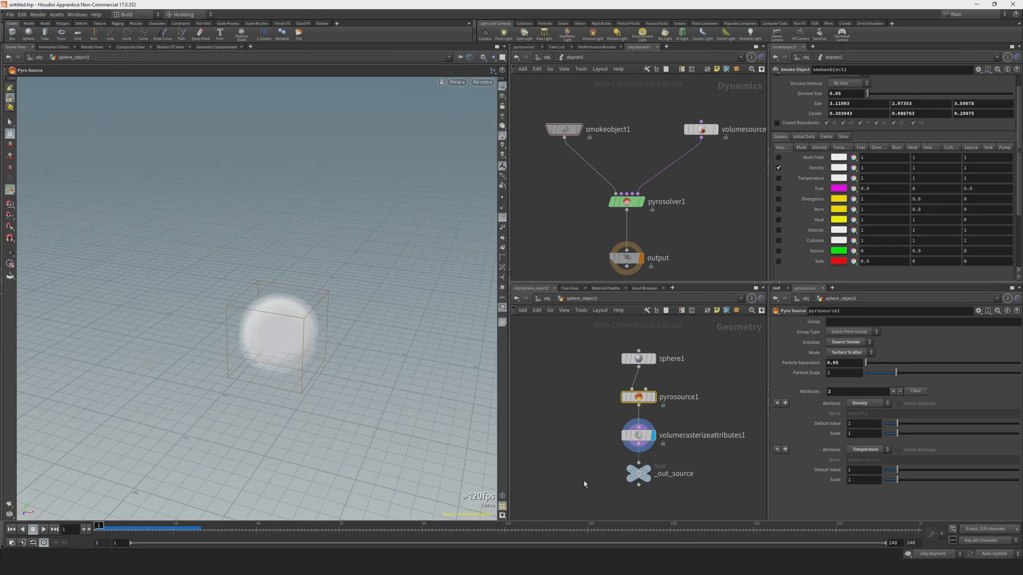
# Insert an Attribute Noise node between pyrosource1 and volumerasterizeattributes1.
pyautogui.click(638, 435)
pyautogui.press('Tab')
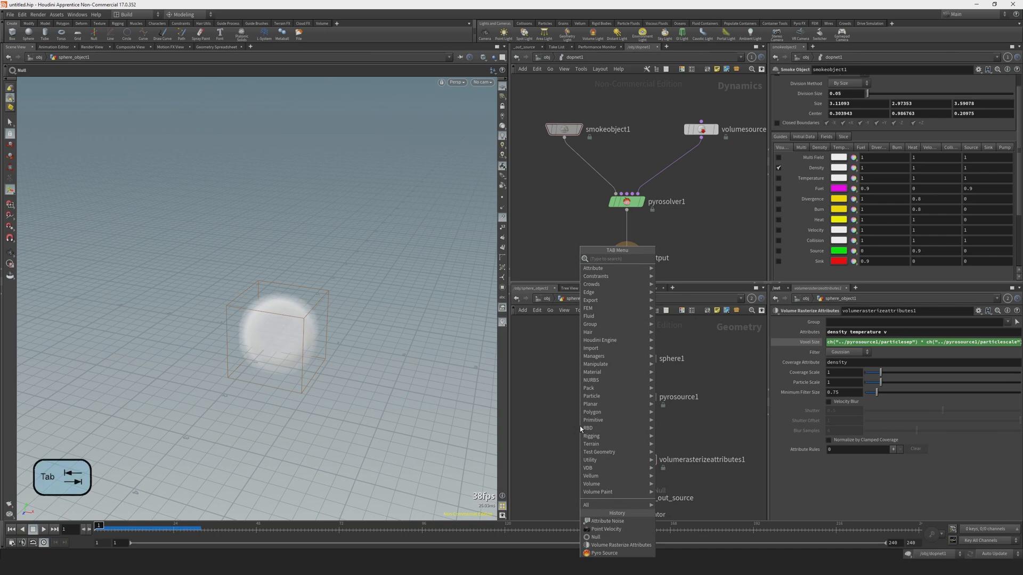
pyautogui.write('att noi')
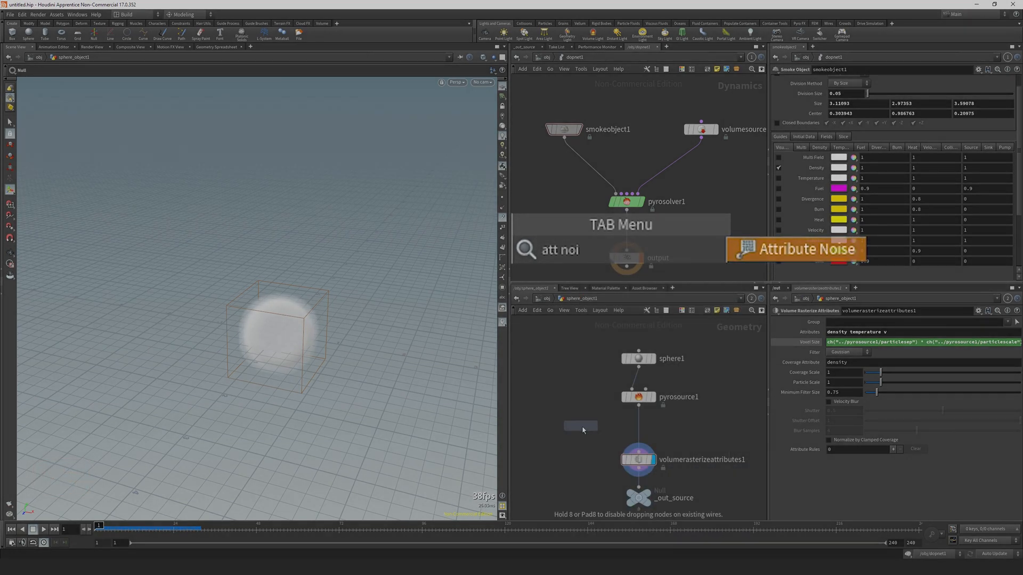
pyautogui.press('Return')
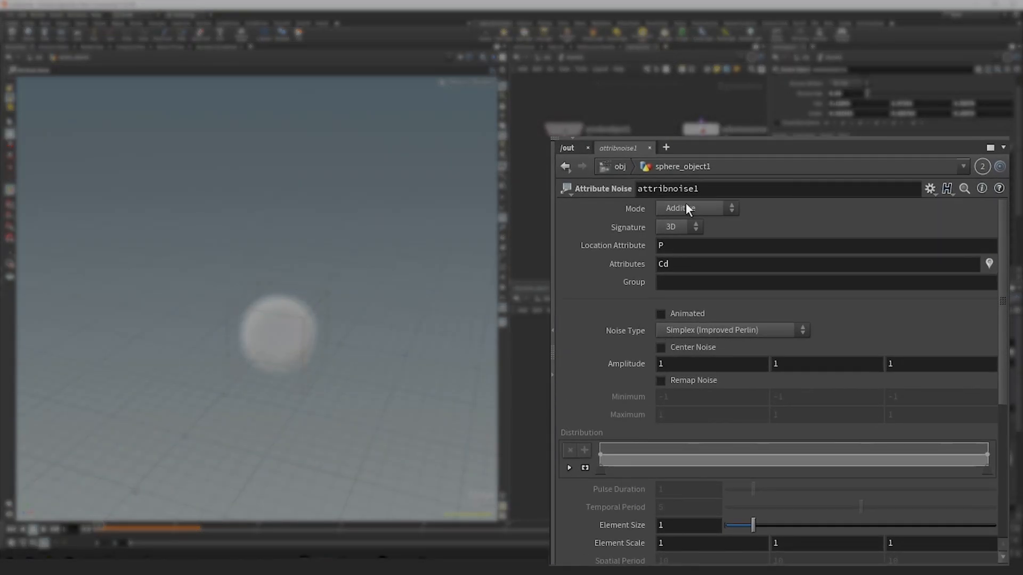
# Set the Attribute Noise node's Attributes to "density temperature", keeping the Additive mode.
pyautogui.click(686, 208)
pyautogui.click(670, 222)
pyautogui.doubleClick(674, 266)
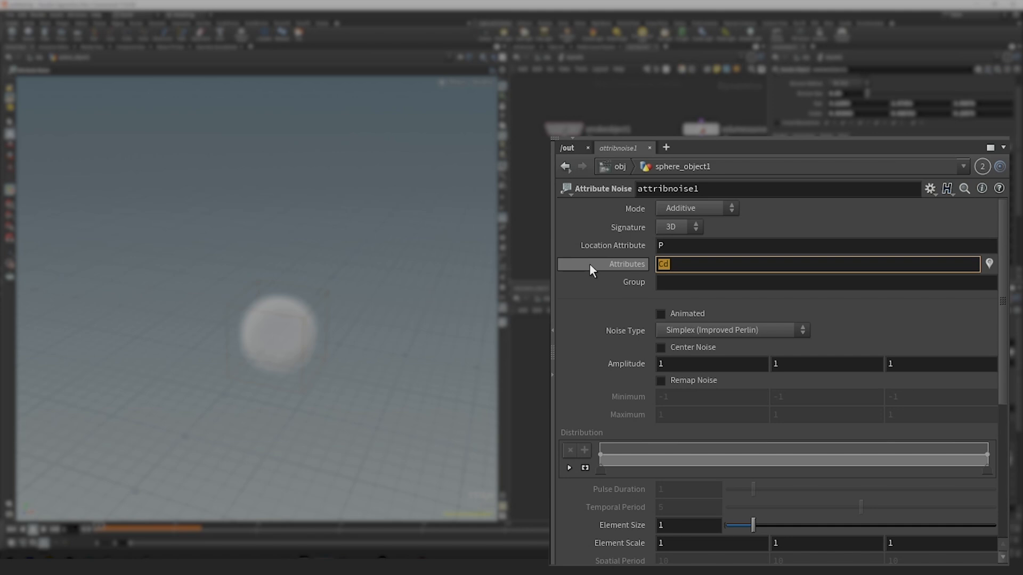
pyautogui.write('dep')
pyautogui.write('s')
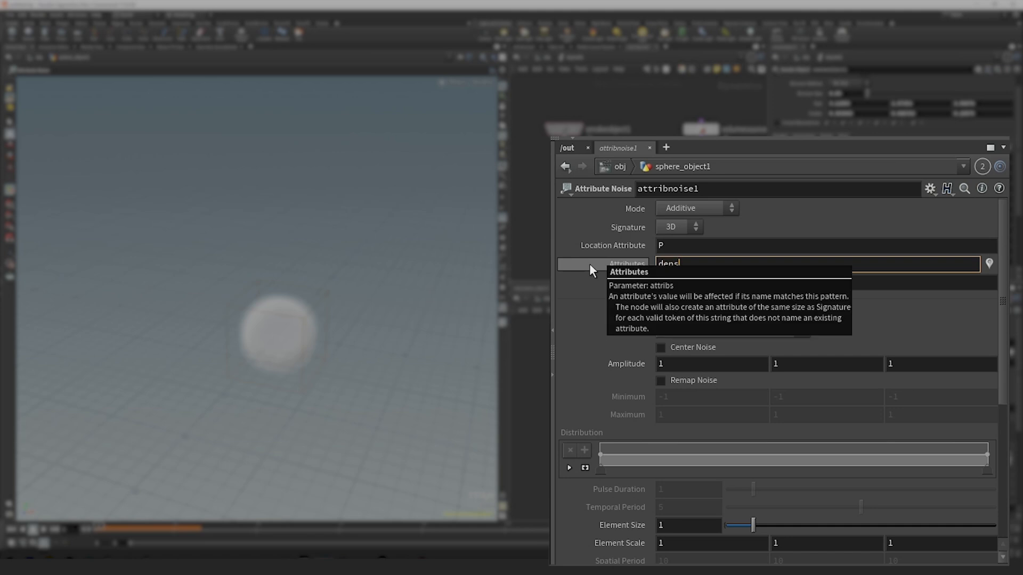
pyautogui.write('ity temperature')
pyautogui.press('Return')
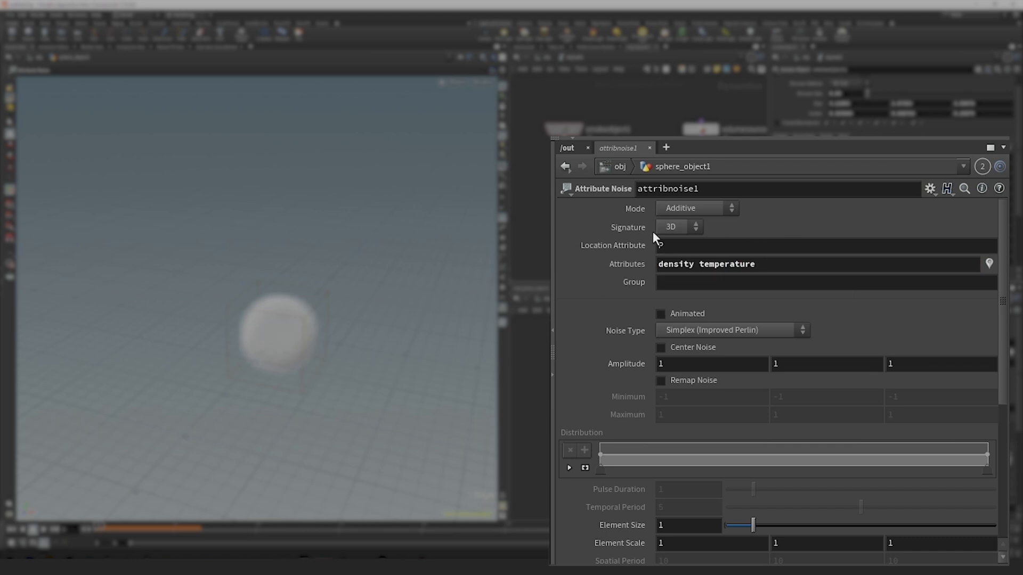
# Set the noise Signature to 1D and review the density and temperature values in the Geometry Spreadsheet.
pyautogui.click(669, 227)
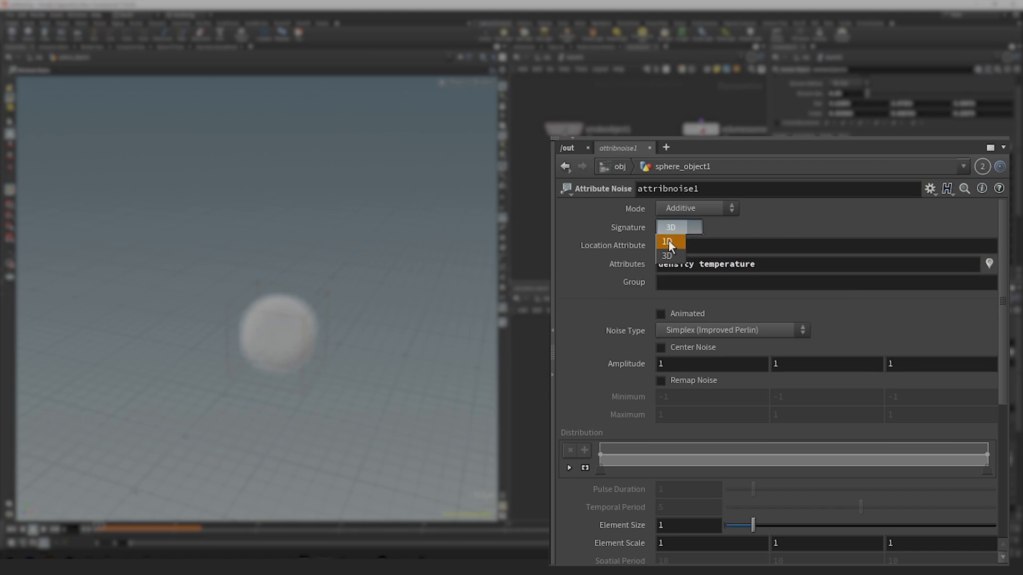
pyautogui.click(668, 242)
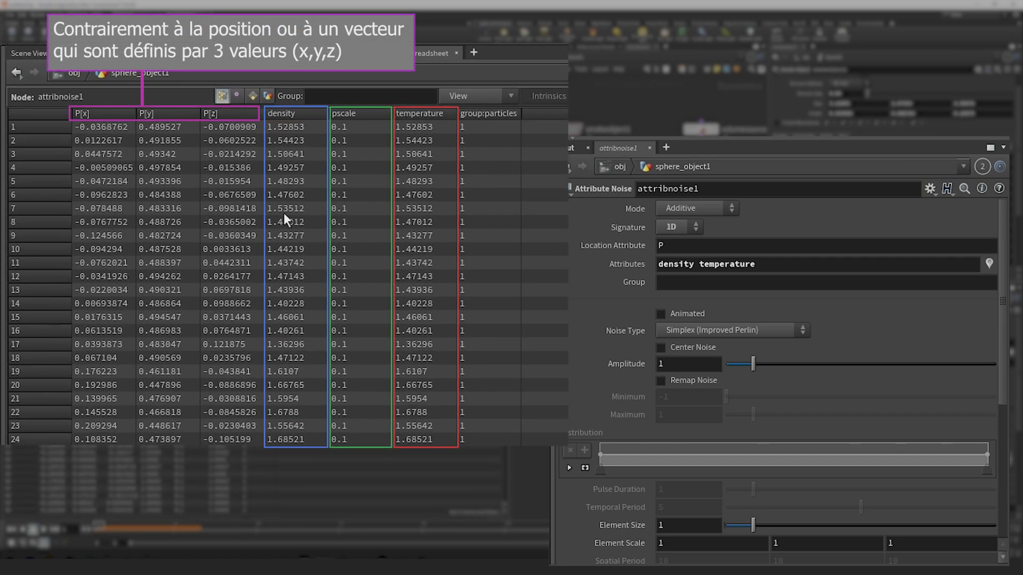
pyautogui.scroll(1, 293, 298)
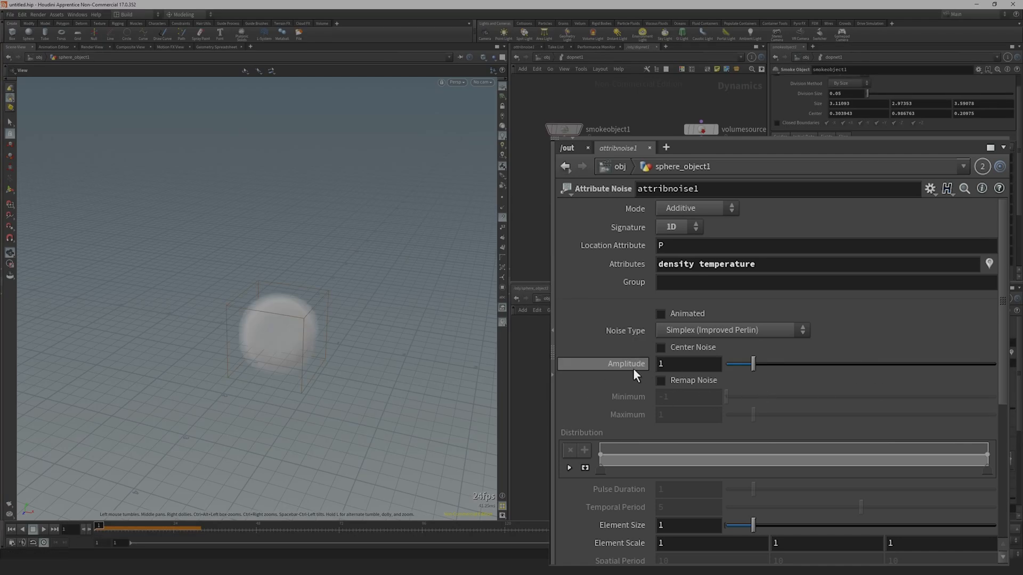
pyautogui.scroll(-3, 631, 368)
pyautogui.scroll(3, 631, 368)
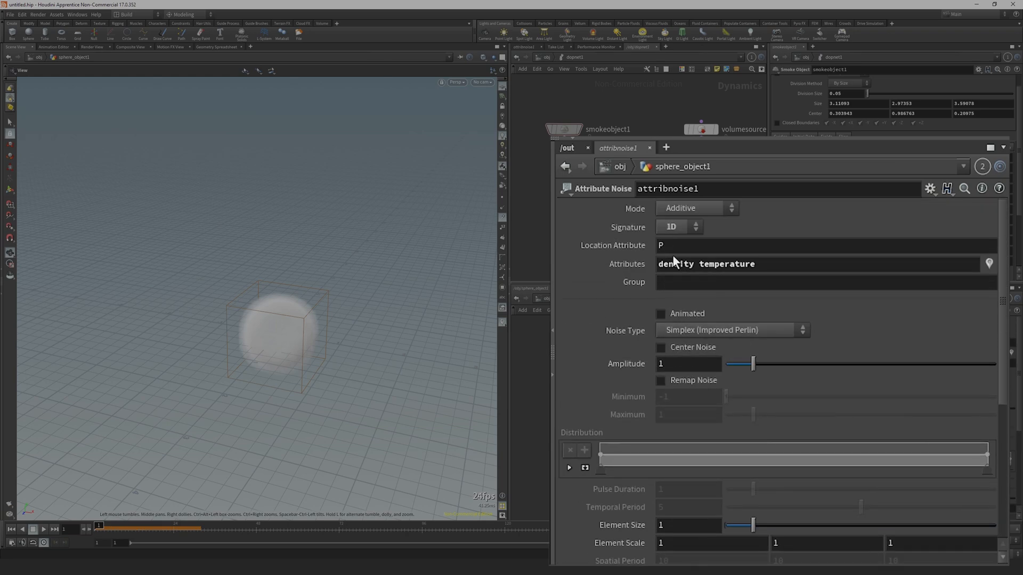
# Enable Animated and Remap Noise on attribnoise1, and shape the Distribution ramp to fall from maximum at its start to minimum at its end.
pyautogui.click(664, 314)
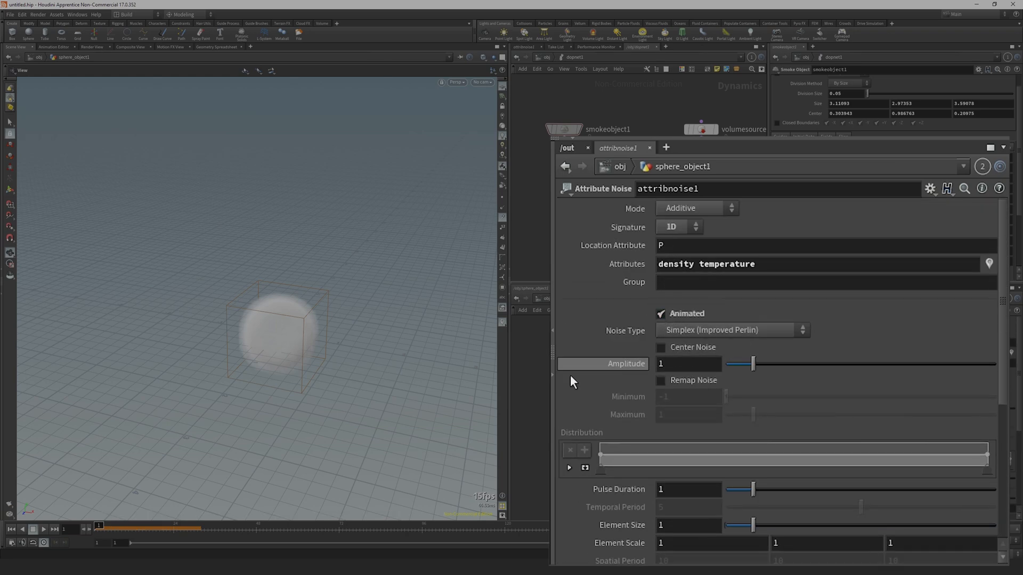
pyautogui.click(691, 378)
pyautogui.moveTo(599, 453); pyautogui.dragTo(598, 441)
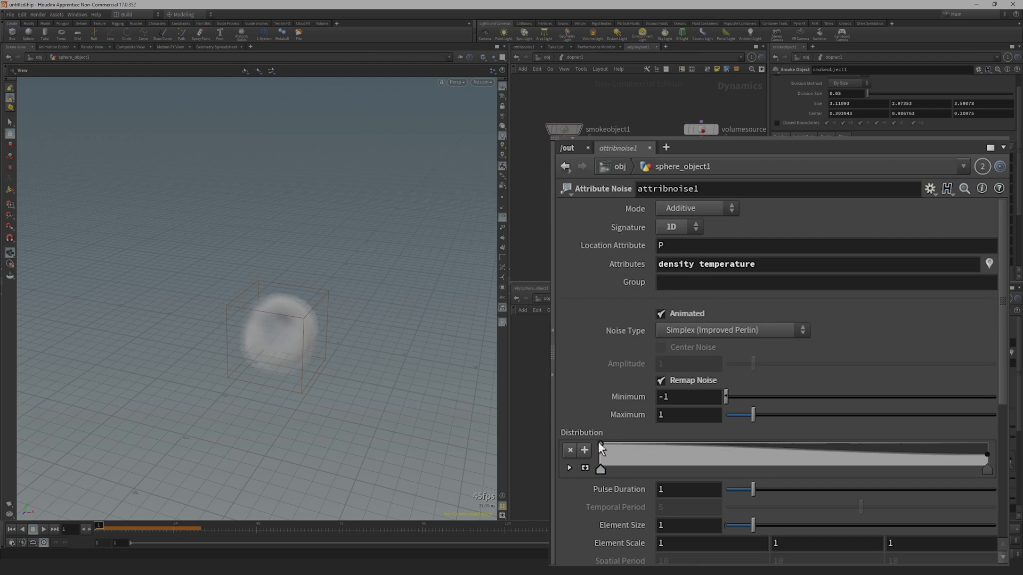
pyautogui.moveTo(983, 455); pyautogui.dragTo(989, 469)
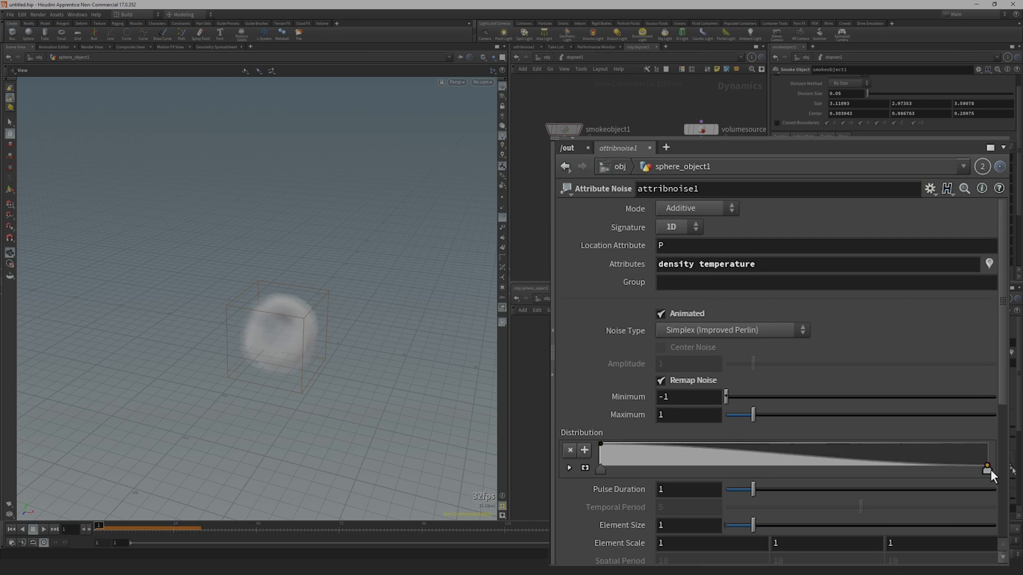
# Examine attribnoise1's varying density and temperature values in the Geometry Spreadsheet, and return to the scene view.
pyautogui.click(633, 380)
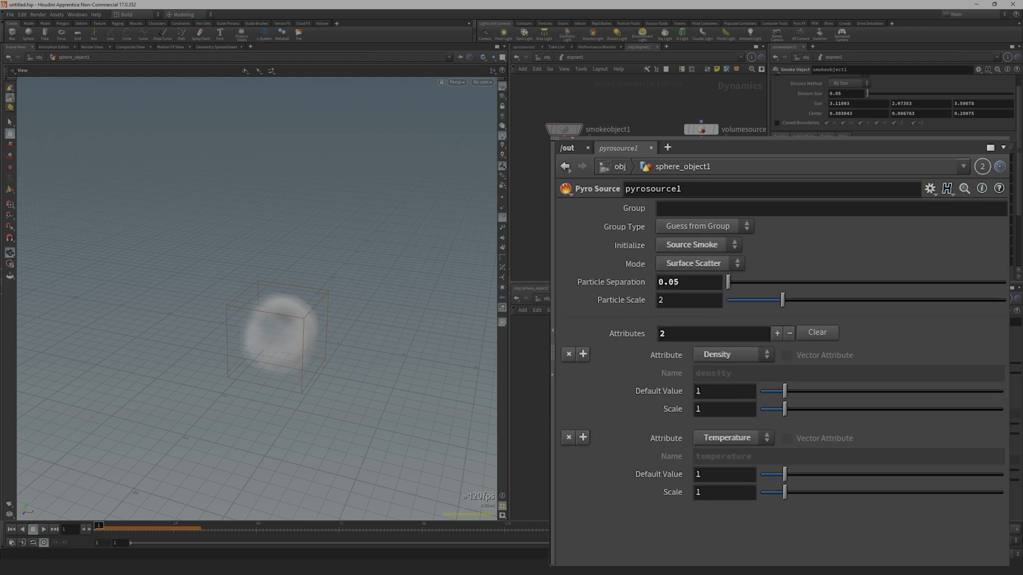
pyautogui.click(638, 431)
pyautogui.click(218, 47)
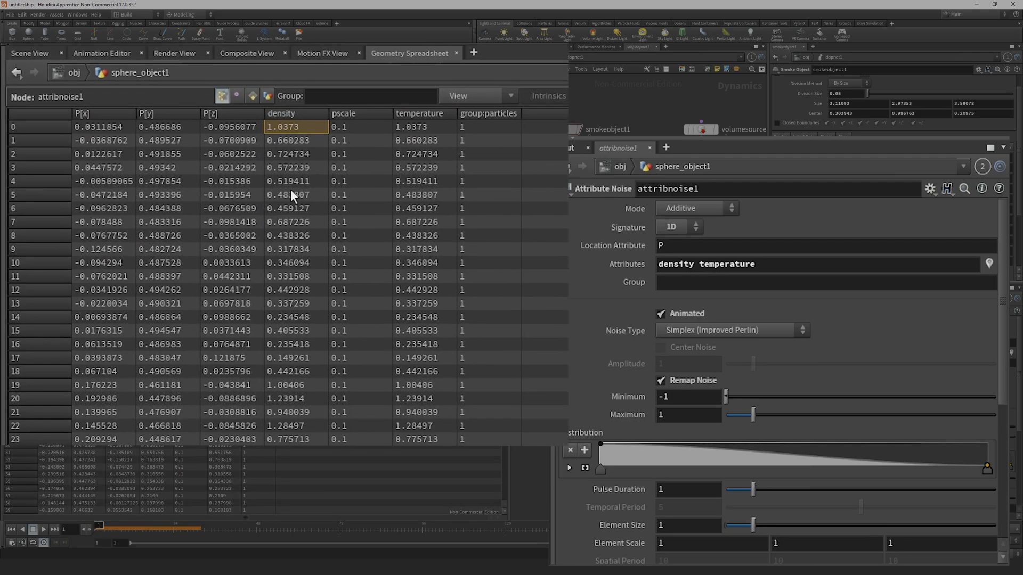
pyautogui.scroll(-1, 286, 164)
pyautogui.scroll(-10, 285, 167)
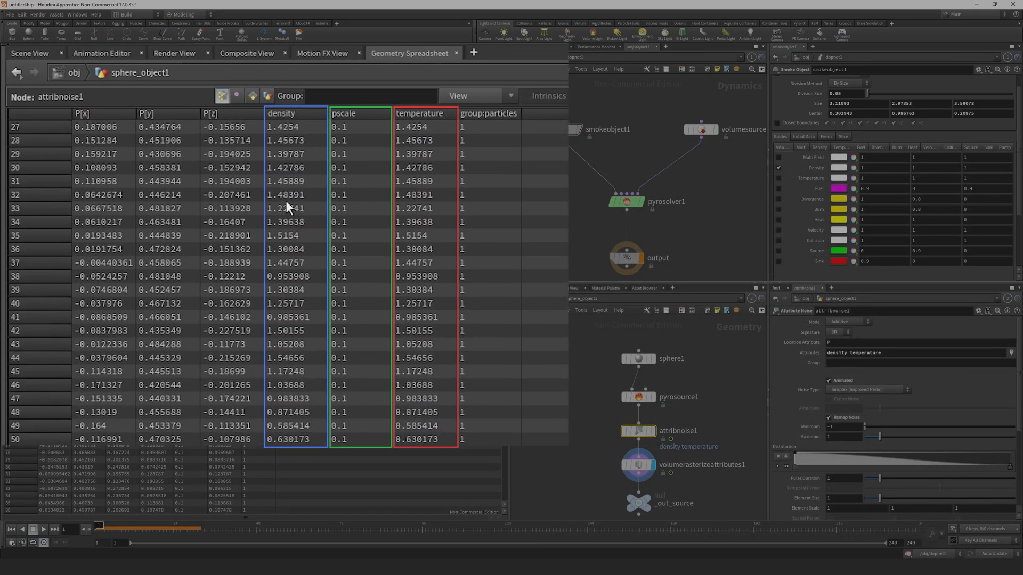
pyautogui.scroll(-8, 289, 214)
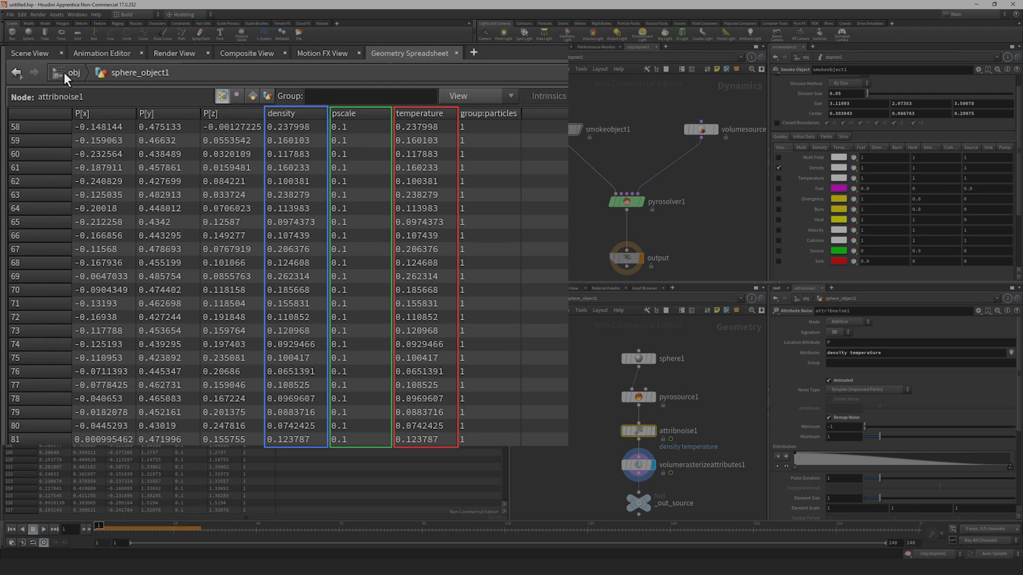
pyautogui.click(15, 49)
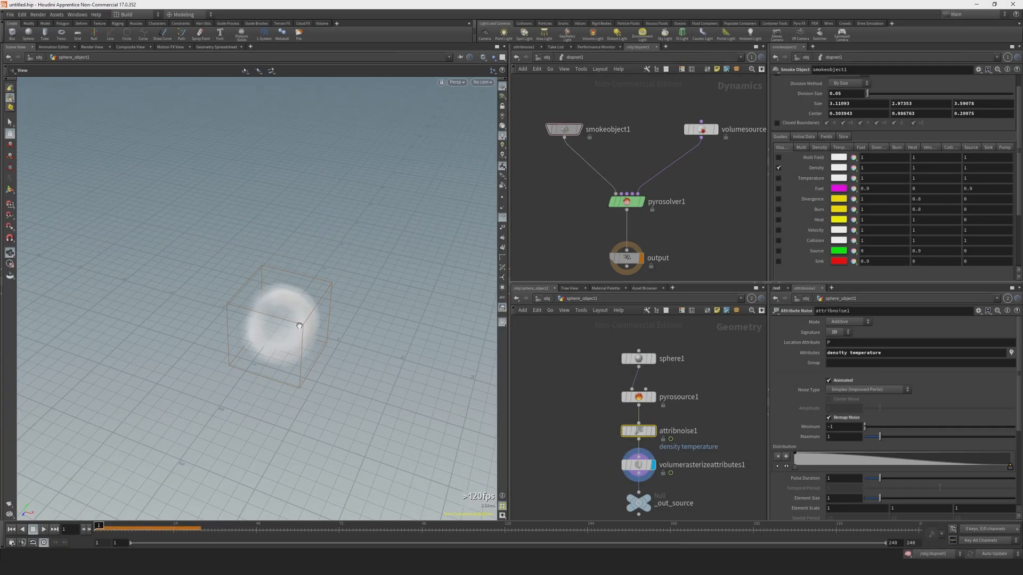
# Preview the animated noise, set its Minimum to -1.2 and Maximum to 1.23, and lower the Pulse Duration and Element Size.
pyautogui.scroll(3, 293, 325)
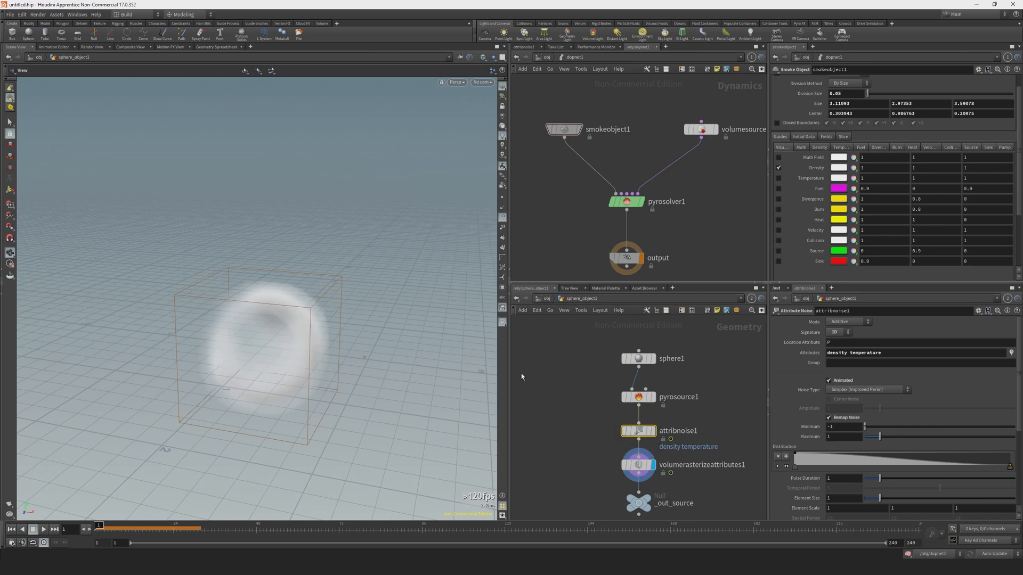
pyautogui.press('Up')
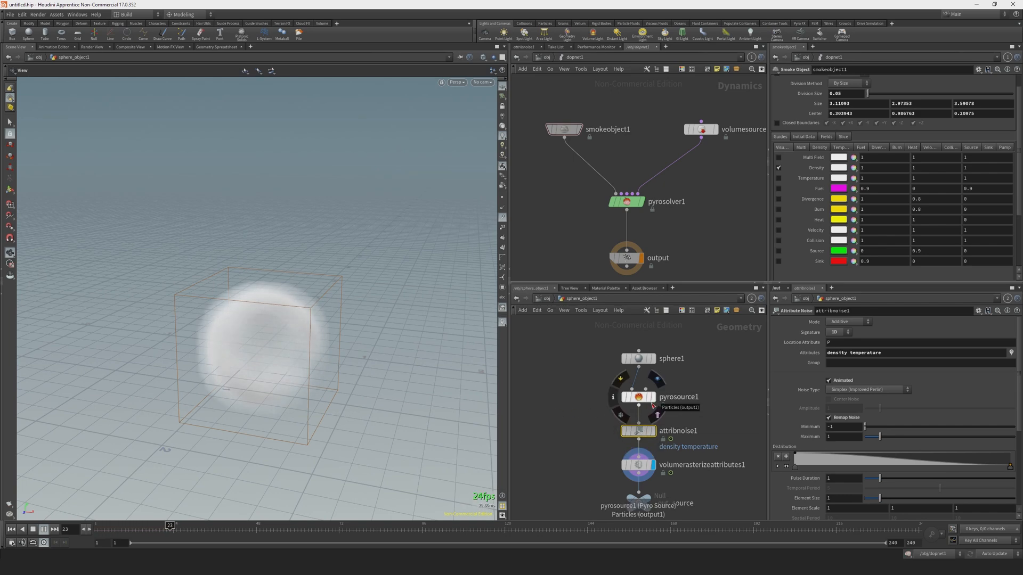
pyautogui.hotkey('ctrl', 'Up')
pyautogui.moveTo(835, 425); pyautogui.dragTo(845, 478, button='middle')
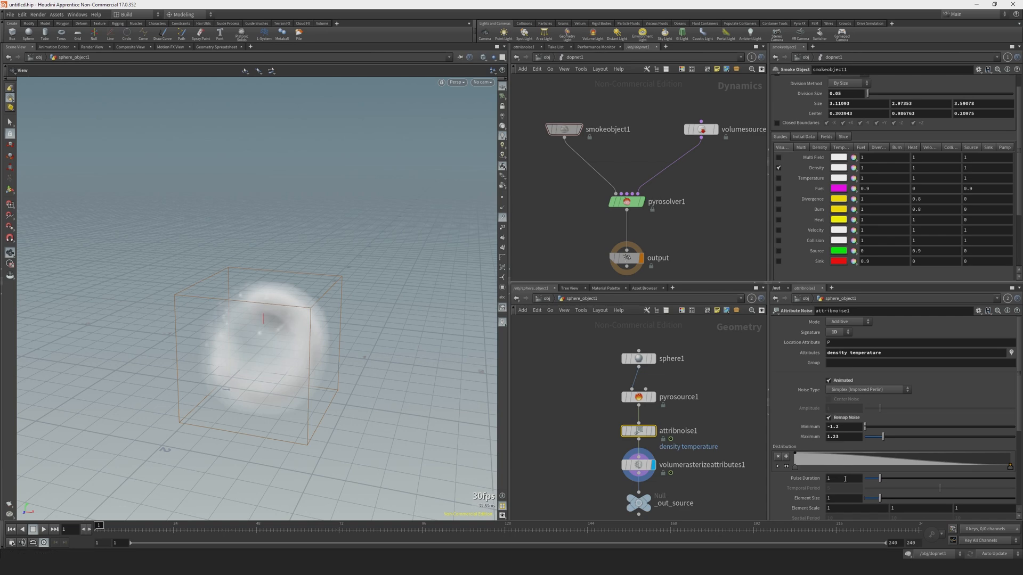
# Play the smoke simulation with smokeobject1's Velocity guide enabled, and return to the first frame.
pyautogui.click(564, 130)
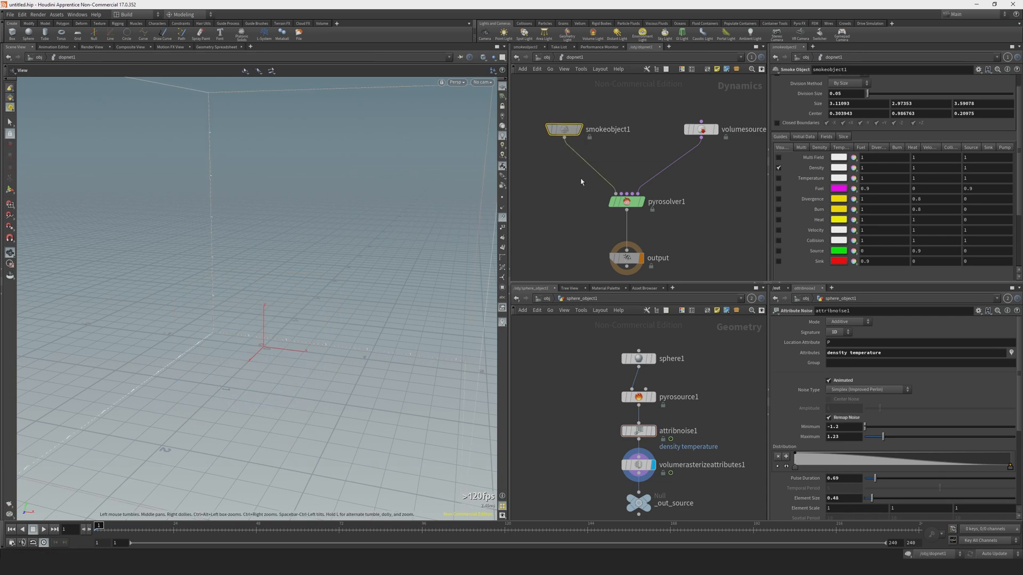
pyautogui.press('Up')
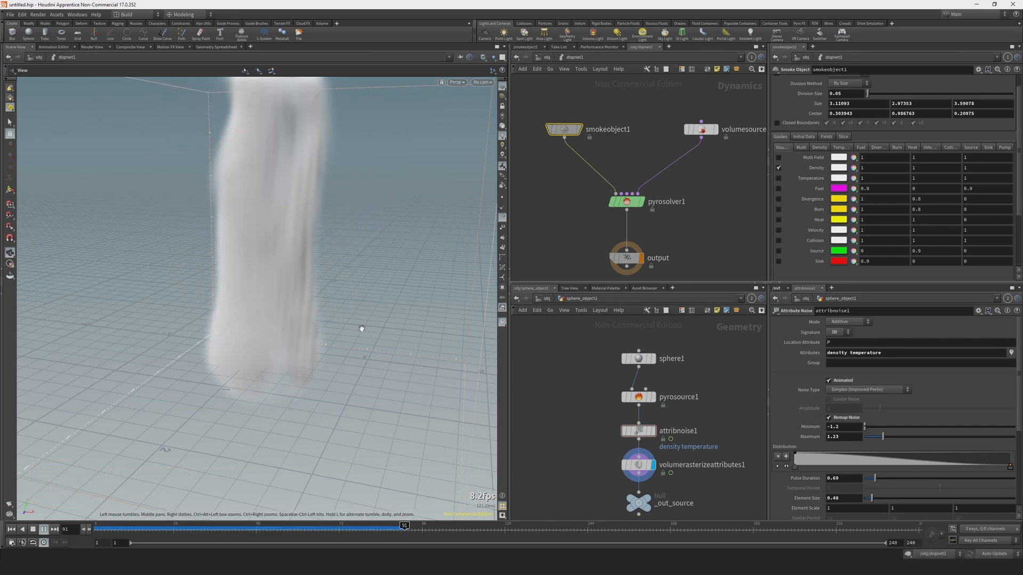
pyautogui.click(778, 230)
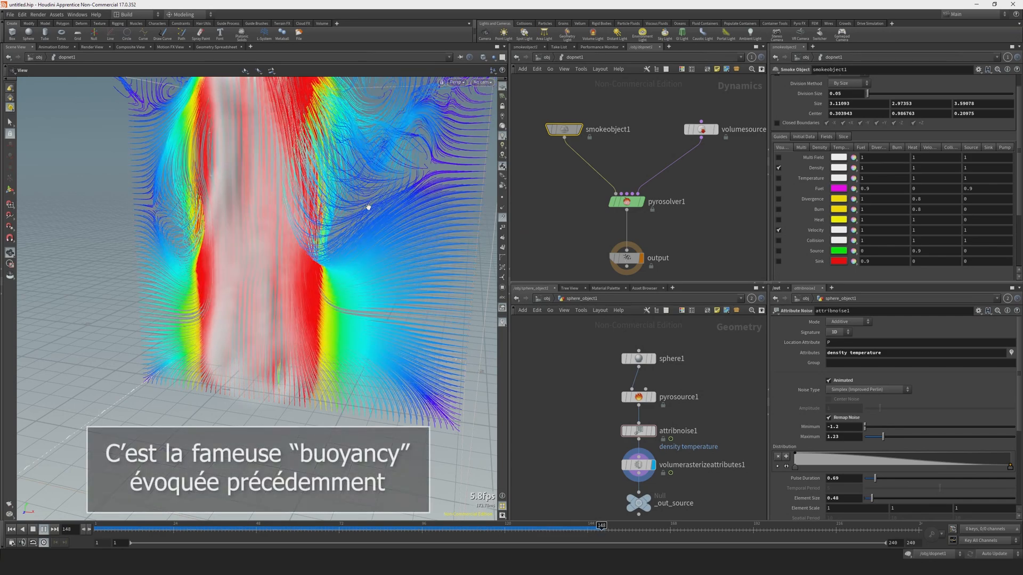
pyautogui.moveTo(564, 130); pyautogui.dragTo(566, 127)
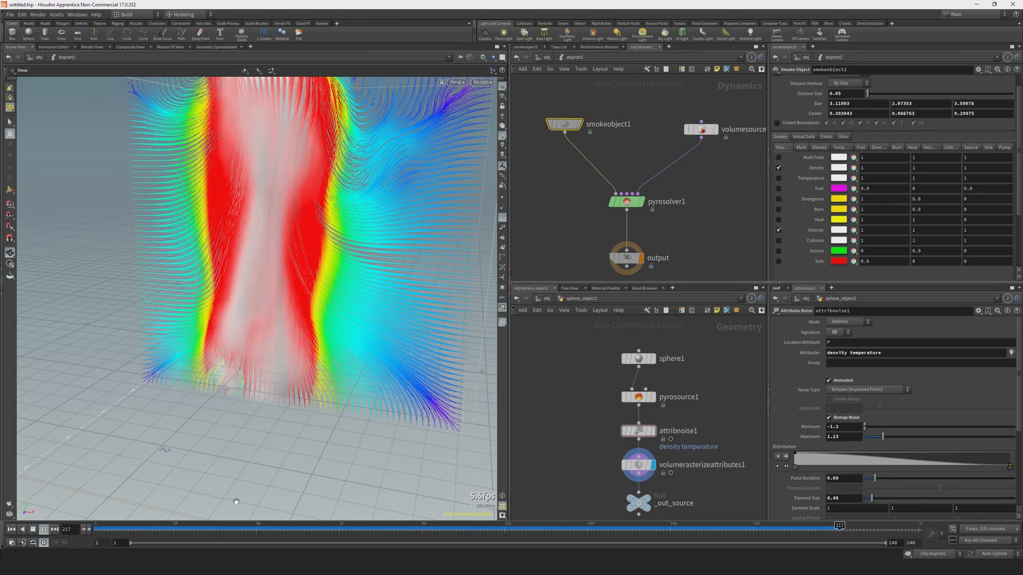
pyautogui.hotkey('ctrl', 'Up')
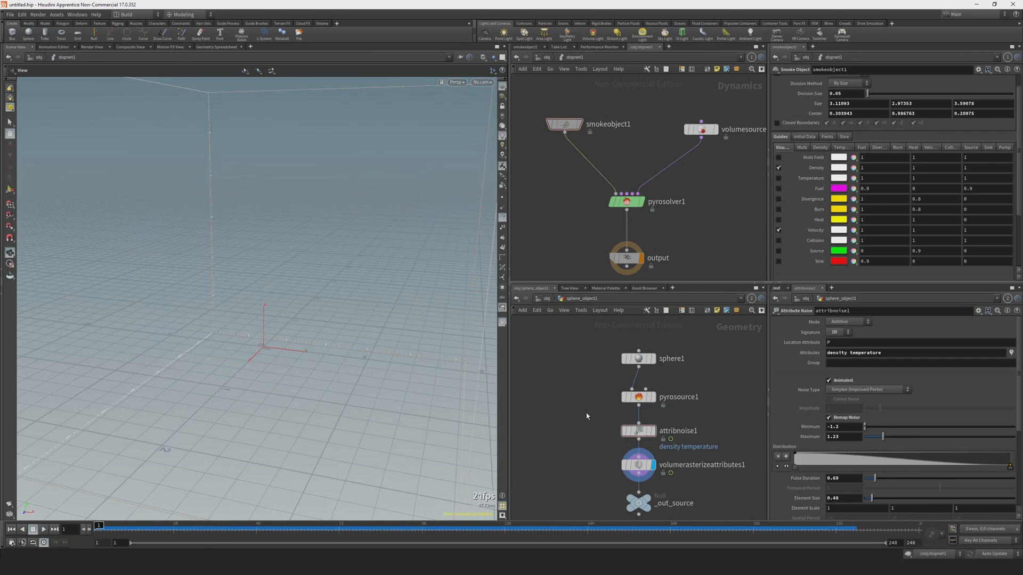
# Insert a Point Velocity node between attribnoise1 and volumerasterizeattributes1.
pyautogui.click(638, 465)
pyautogui.press('Tab')
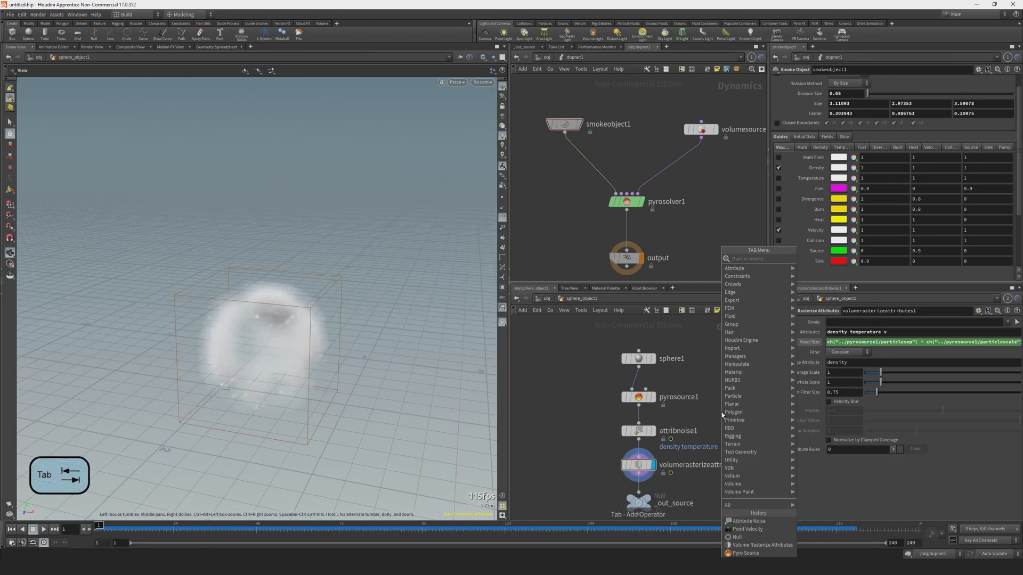
pyautogui.write('point v')
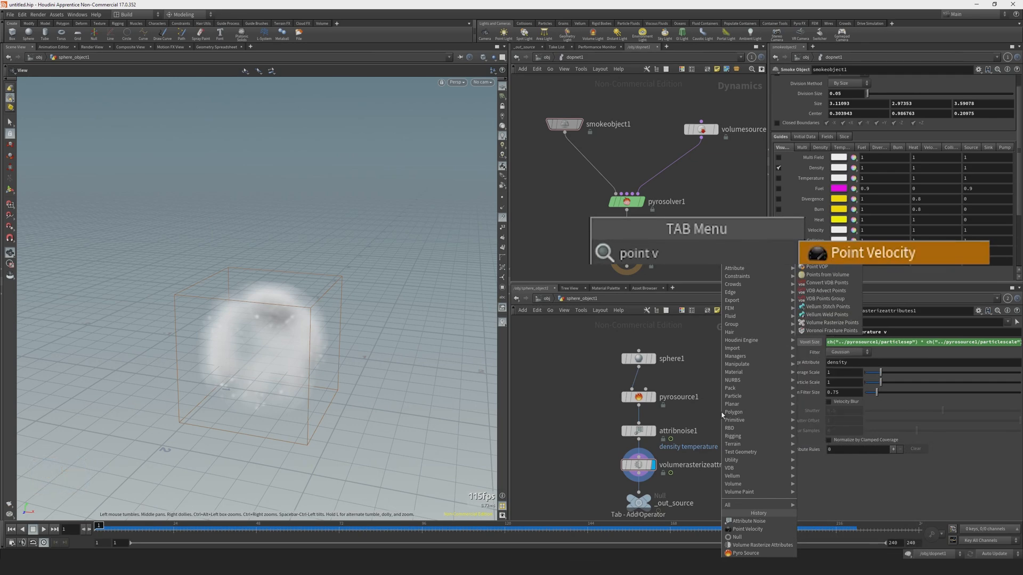
pyautogui.press('Return')
pyautogui.click(641, 467)
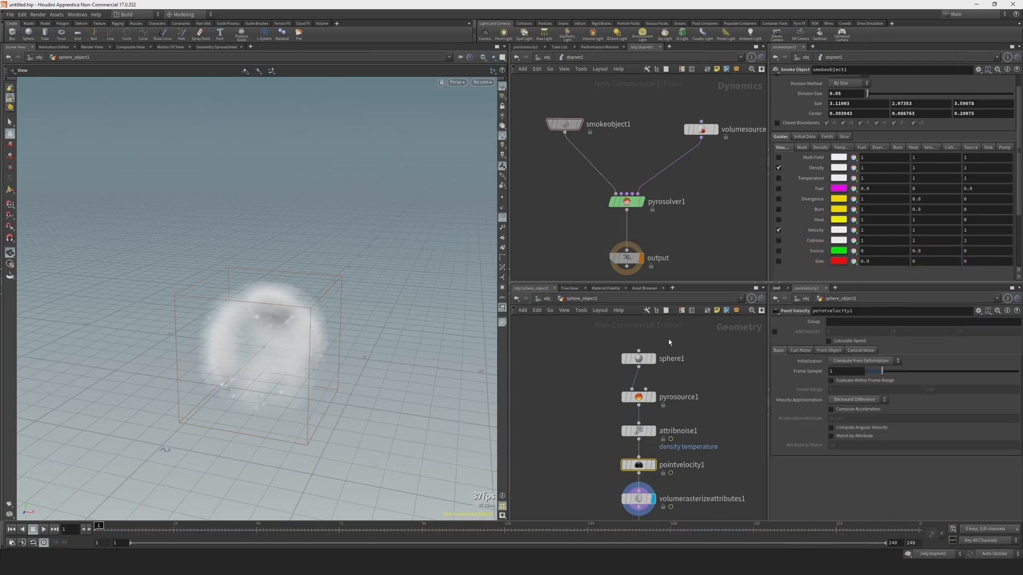
# Add animated curl noise to pointvelocity1 with Pulse Duration 0.63 and Swirl Size 0.74.
pyautogui.click(648, 360)
pyautogui.moveTo(587, 333); pyautogui.dragTo(561, 436)
pyautogui.moveTo(574, 337); pyautogui.dragTo(702, 438)
pyautogui.click(638, 465)
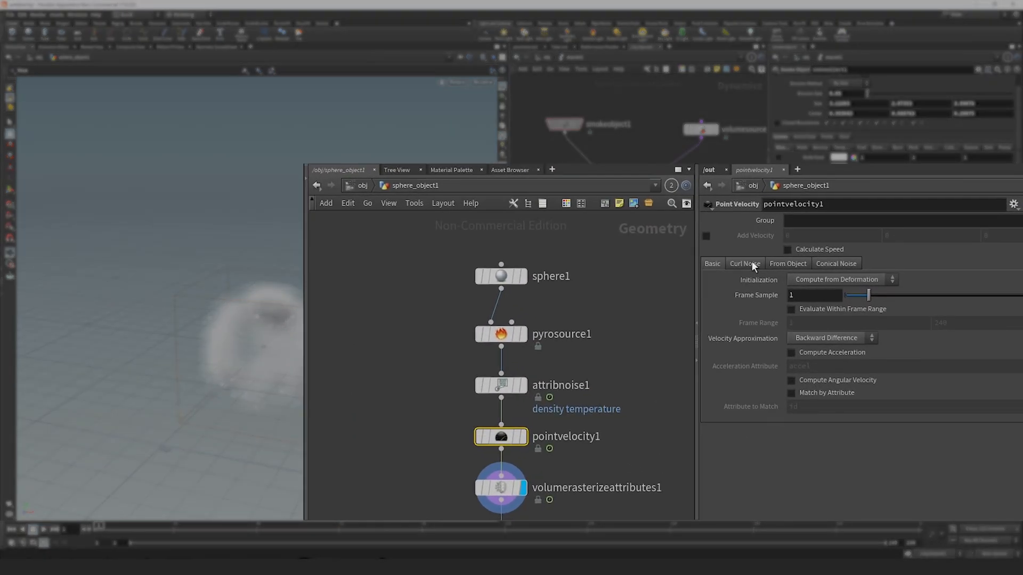
pyautogui.click(752, 261)
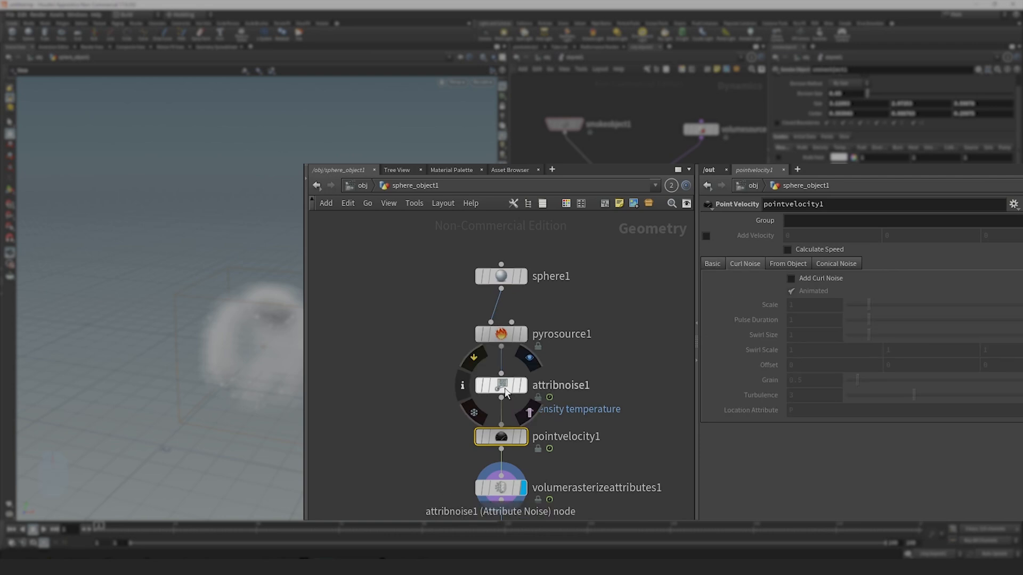
pyautogui.middleClick(504, 388)
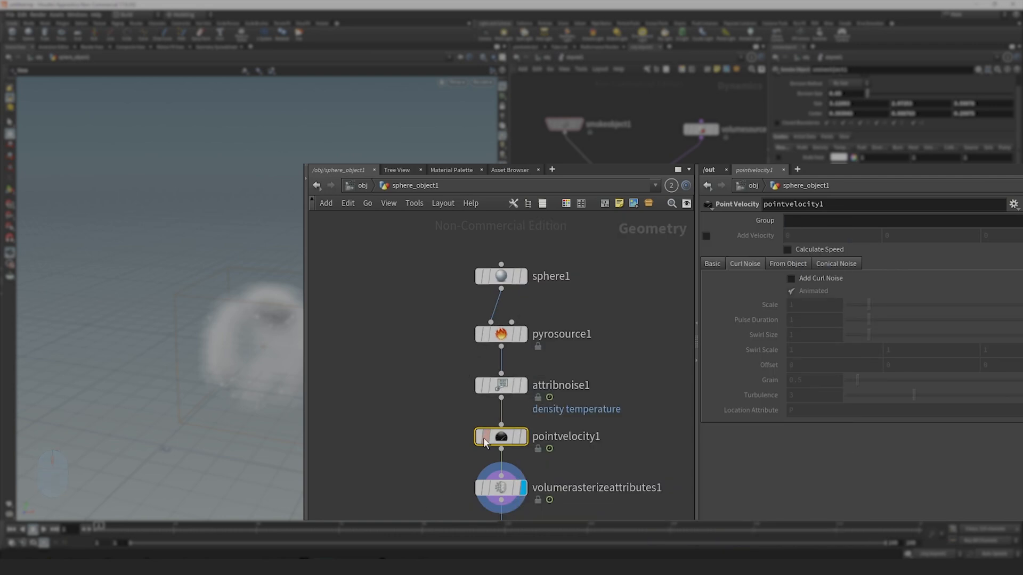
pyautogui.click(792, 279)
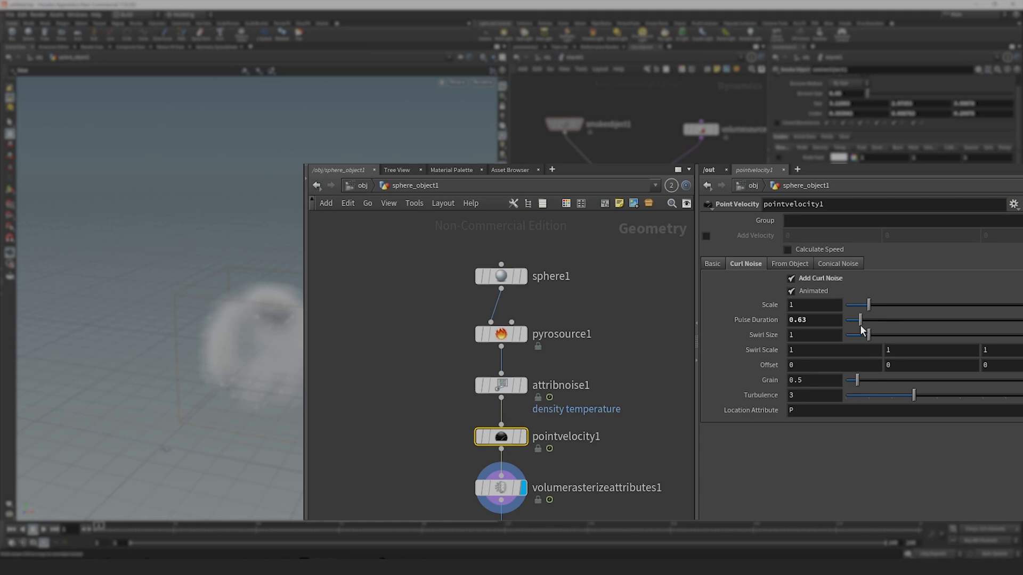
pyautogui.moveTo(867, 334); pyautogui.dragTo(862, 334)
# Display pointvelocity1's result, set its curl noise Scale to 3.54, and compare the velocities with the noise off and on.
pyautogui.click(524, 384)
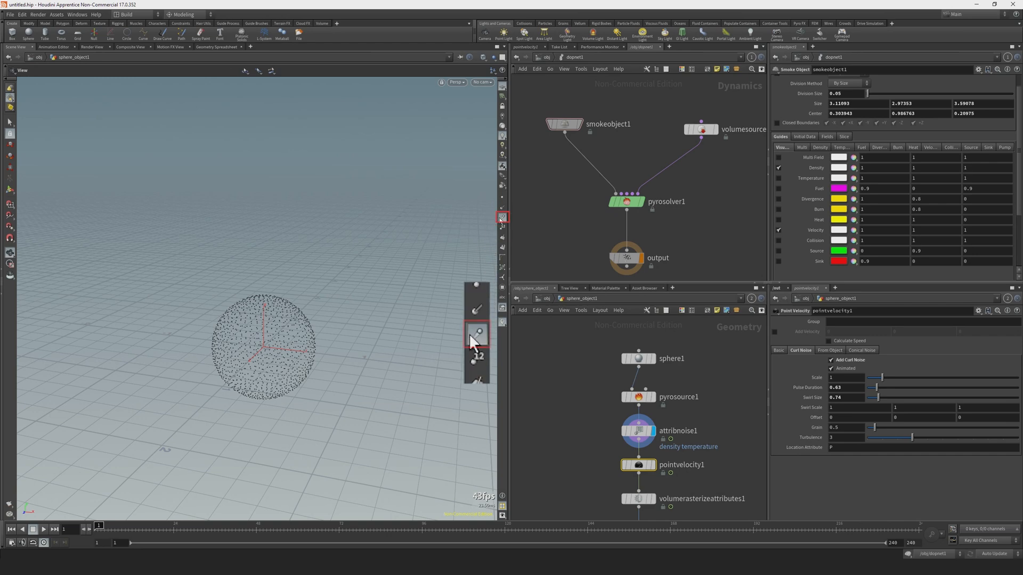
pyautogui.click(652, 465)
pyautogui.scroll(3, 267, 322)
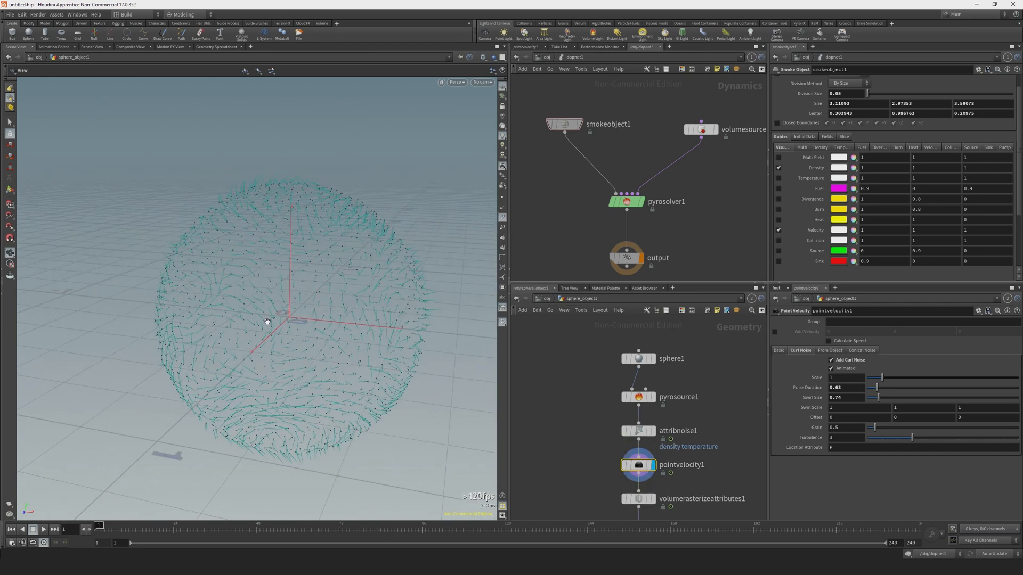
pyautogui.moveTo(268, 322)
pyautogui.mouseDown()
pyautogui.moveTo(305, 306)
pyautogui.moveTo(281, 312)
pyautogui.mouseUp()
pyautogui.moveTo(882, 378); pyautogui.dragTo(894, 379)
pyautogui.scroll(-3, 251, 349)
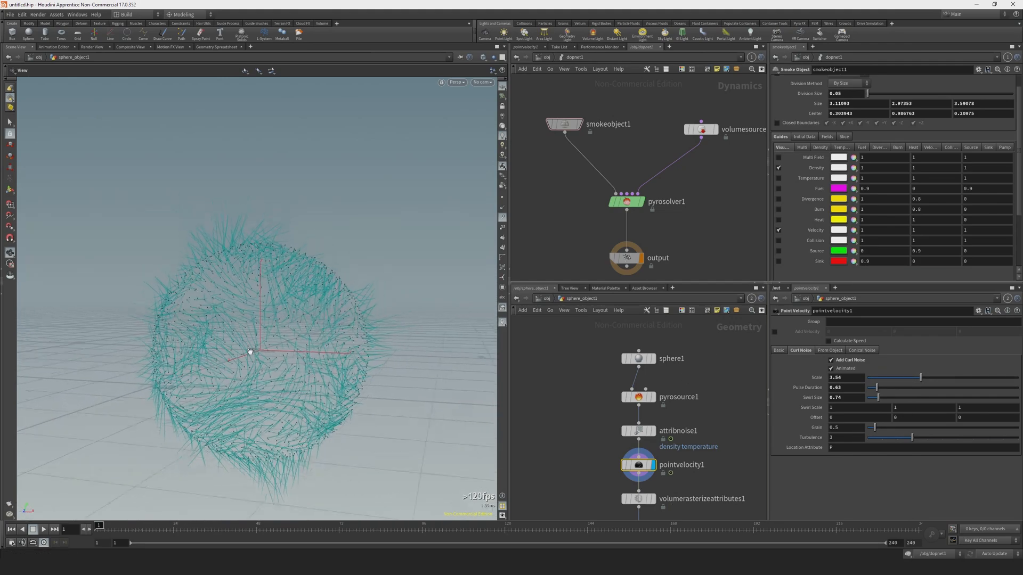
pyautogui.click(833, 362)
pyautogui.click(833, 362)
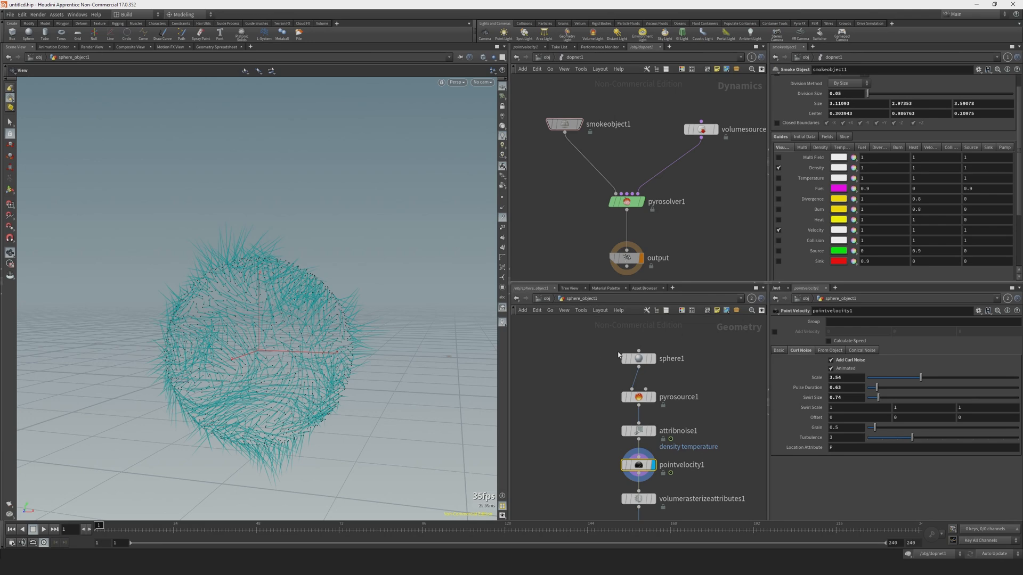
# Display sphere1 and keyframe its Z Center at 1 on frame 1.
pyautogui.moveTo(591, 328); pyautogui.dragTo(719, 393)
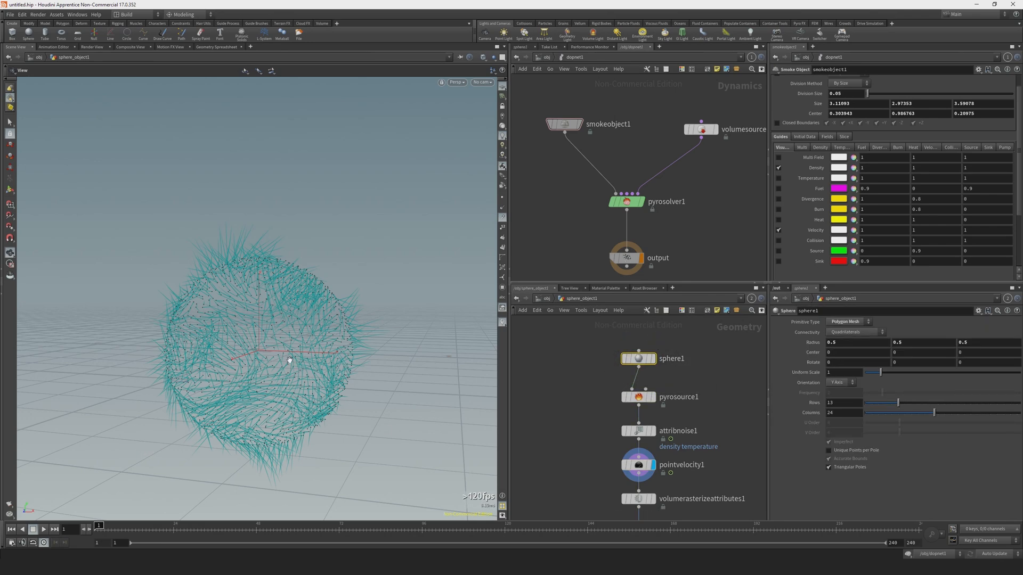
pyautogui.click(652, 359)
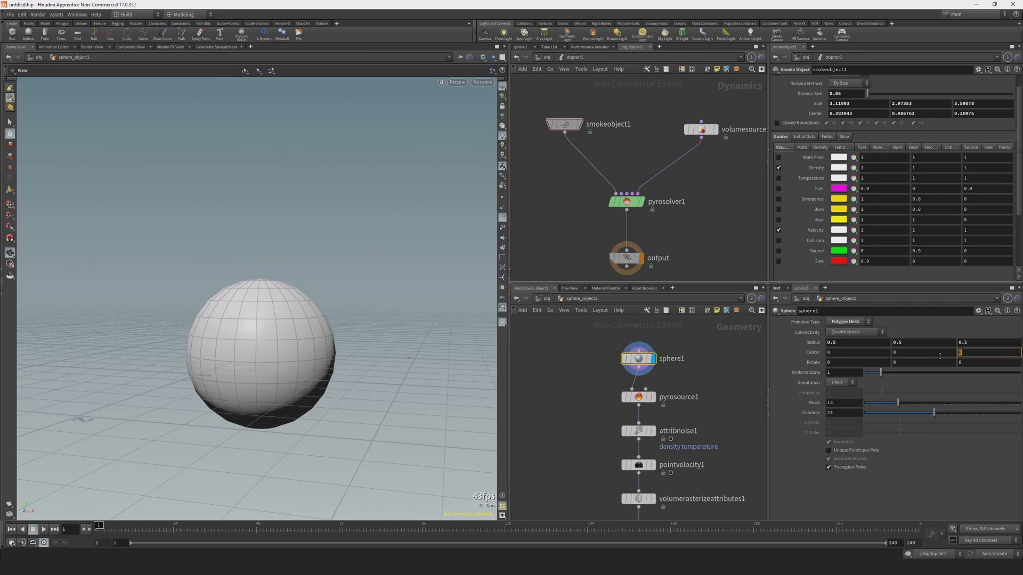
pyautogui.write('1')
pyautogui.press('Return')
pyautogui.keyDown('alt'); pyautogui.click(966, 353); pyautogui.keyUp('alt')
# Keyframe sphere1's Z Center at -1 on frame 11 and play the movement from the first frame.
pyautogui.click(129, 526)
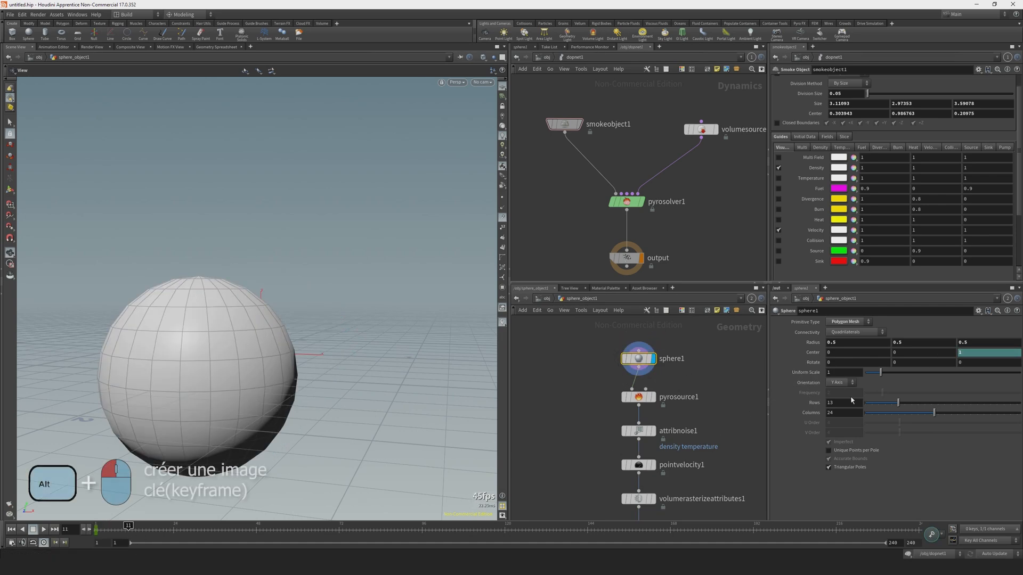
pyautogui.click(959, 353)
pyautogui.write('-')
pyautogui.press('Return')
pyautogui.keyDown('alt'); pyautogui.click(966, 353); pyautogui.keyUp('alt')
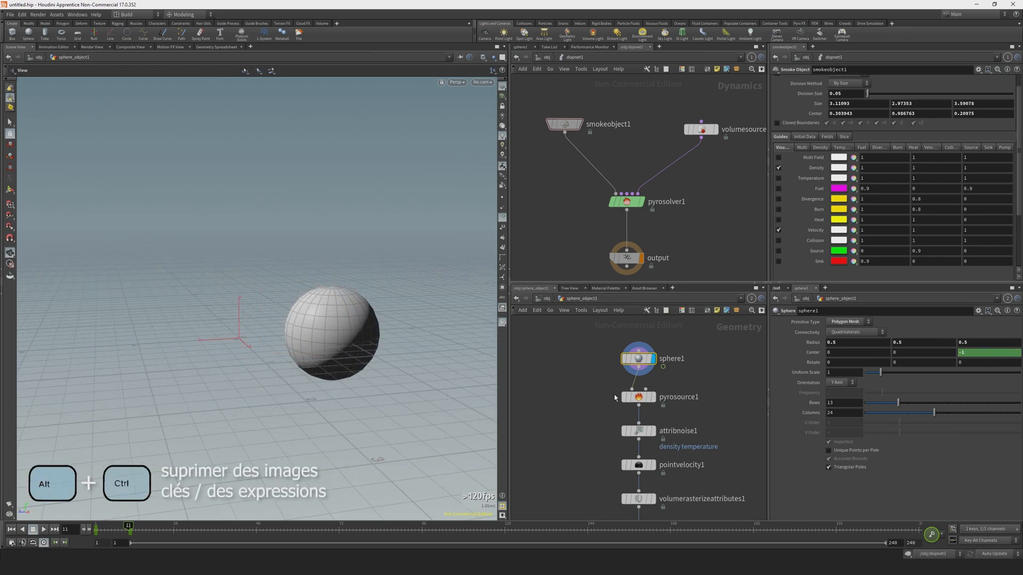
pyautogui.hotkey('ctrl', 'Up')
pyautogui.press('Up')
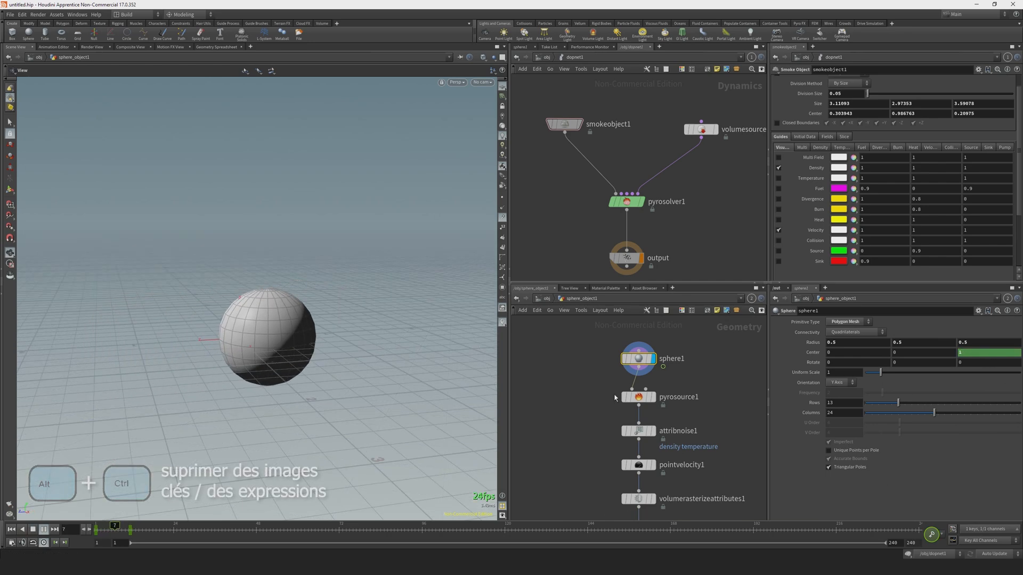
# Display pointvelocity1 at frame 7 and compare the moving sphere's velocities without and with curl noise.
pyautogui.click(653, 467)
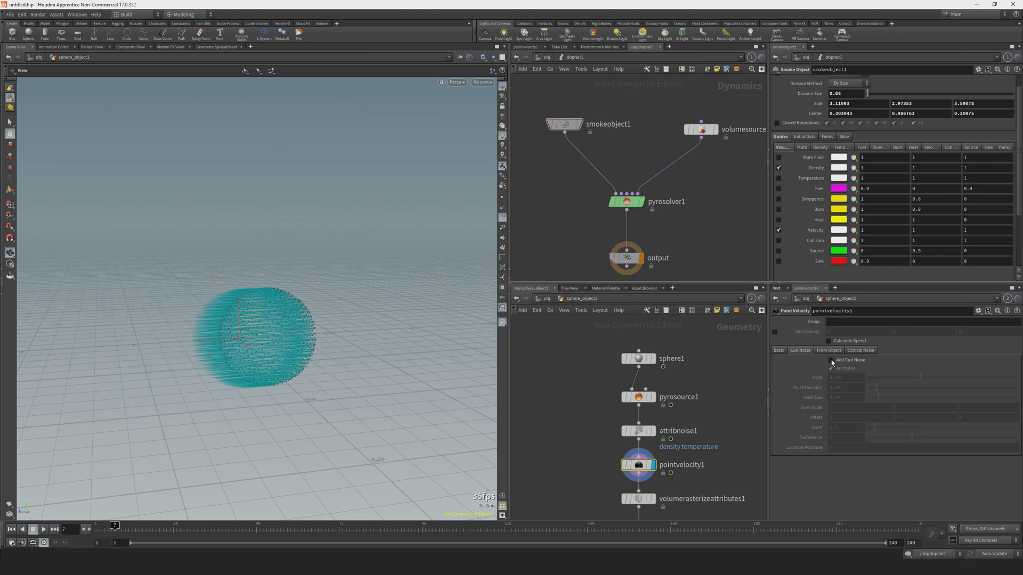
pyautogui.moveTo(564, 455); pyautogui.dragTo(557, 418, button='middle')
pyautogui.moveTo(637, 429)
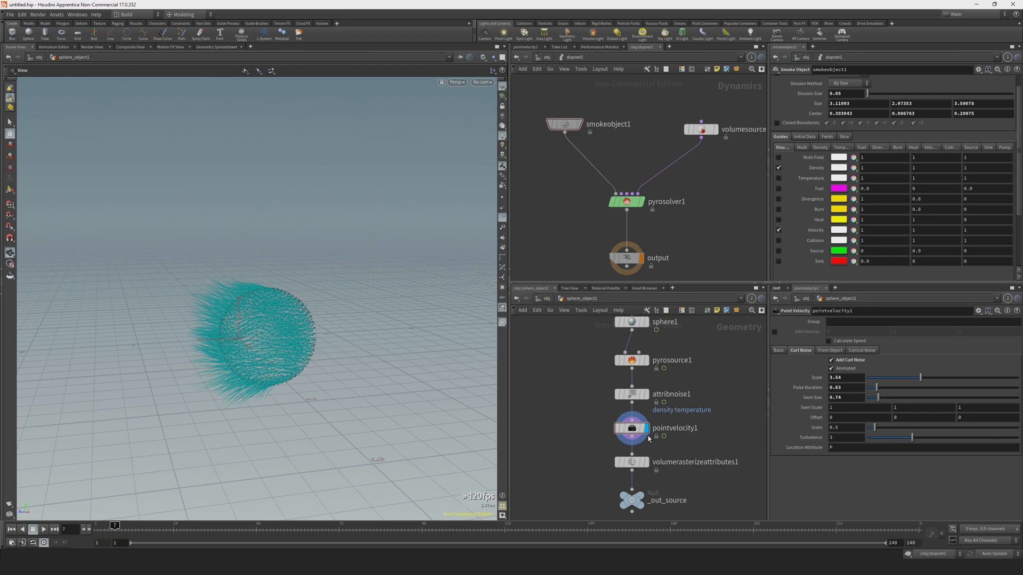
# Check pointvelocity1's point attributes, the attributes rasterized by volumerasterizeattributes1, and the volumes in _out_source.
pyautogui.click(634, 463)
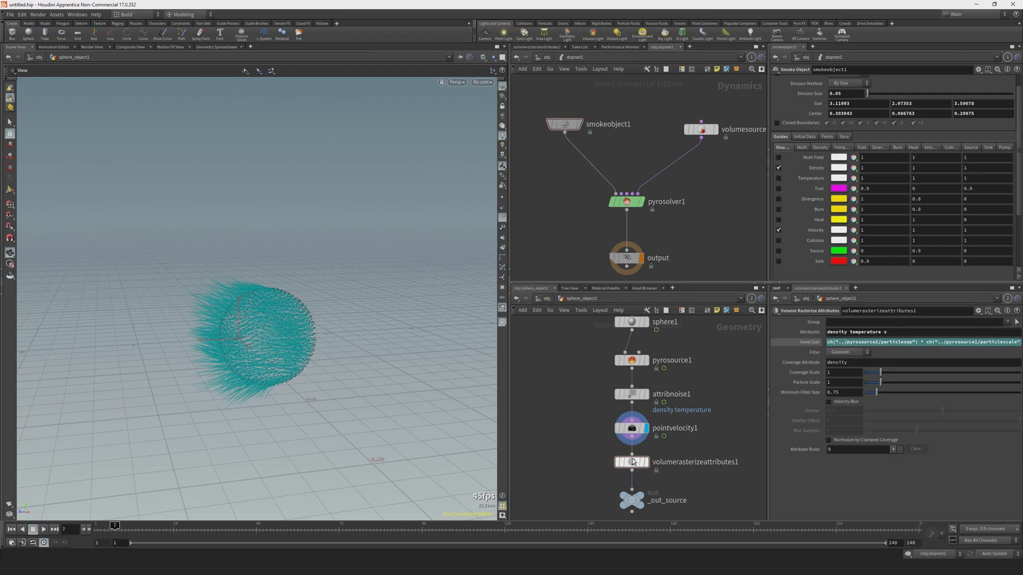
pyautogui.moveTo(632, 428); pyautogui.dragTo(863, 336, button='middle')
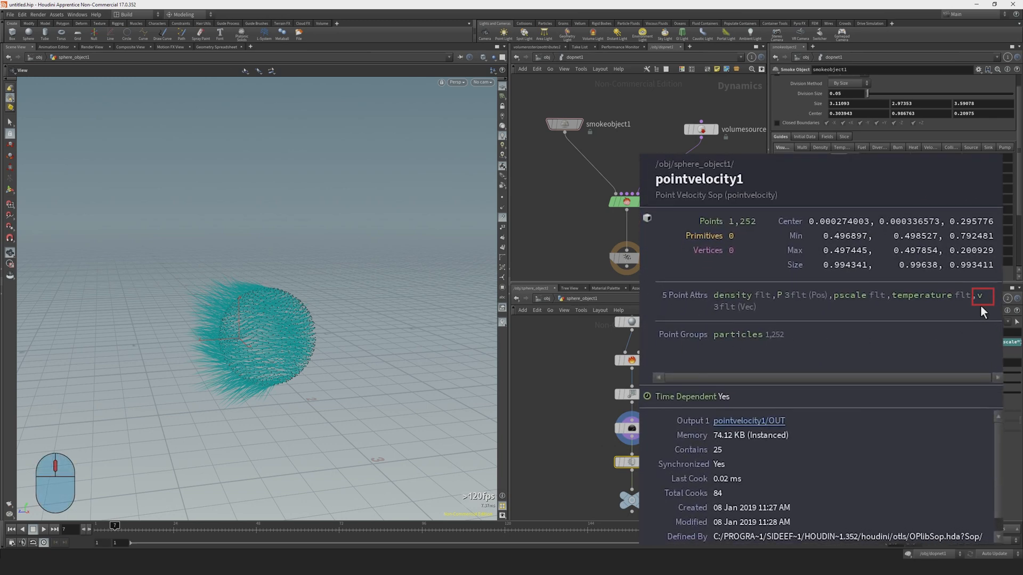
pyautogui.moveTo(980, 308); pyautogui.dragTo(980, 308, button='middle')
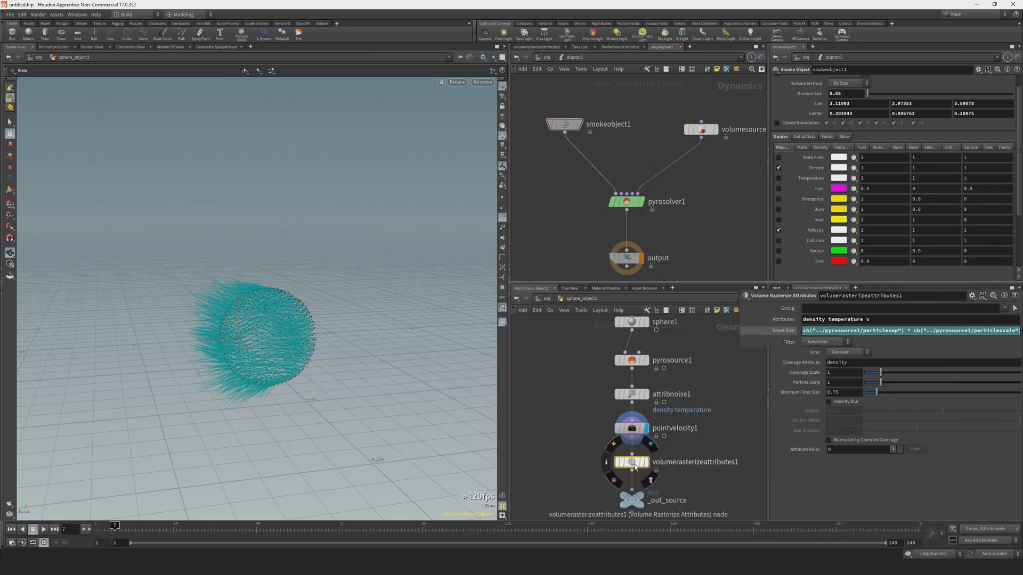
pyautogui.click(906, 332)
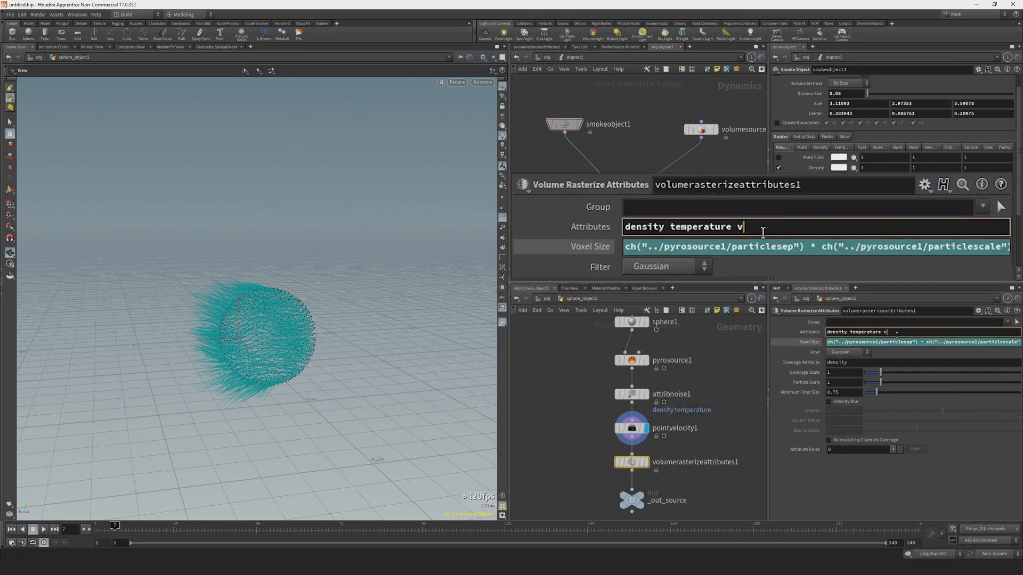
pyautogui.write('v')
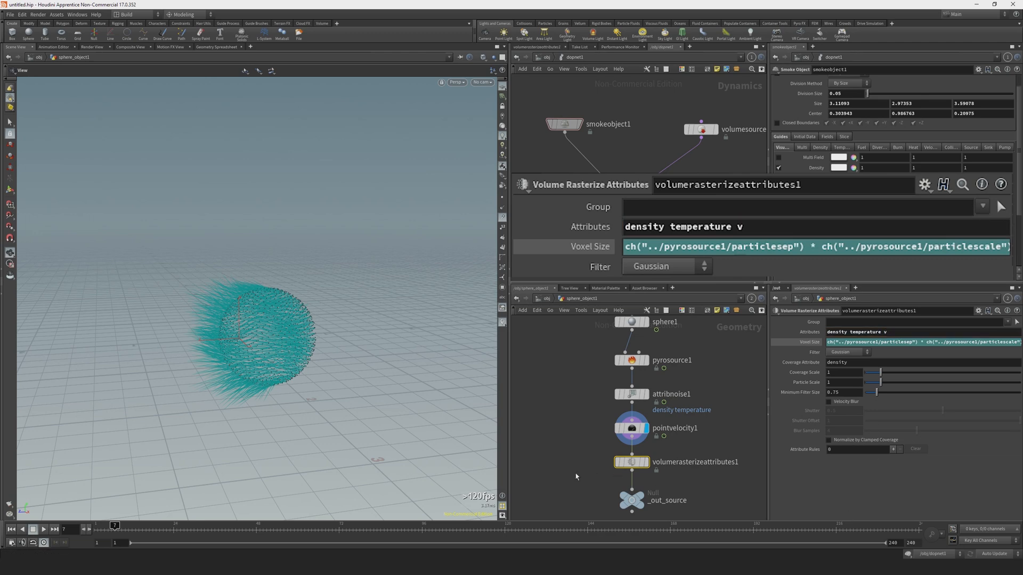
pyautogui.moveTo(632, 497); pyautogui.dragTo(631, 498, button='middle')
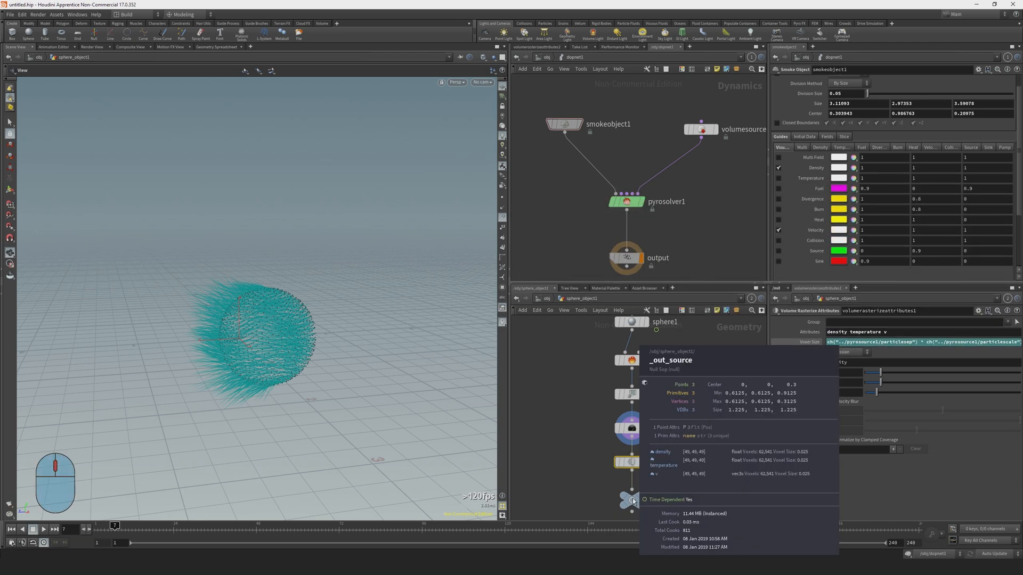
pyautogui.click(570, 471)
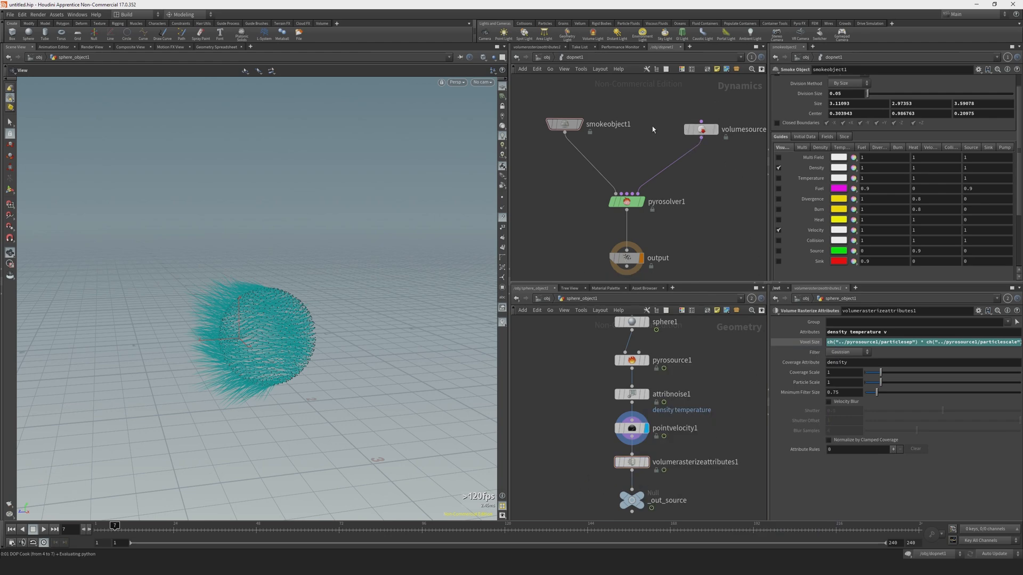
# Examine volumesource1's density, temperature and v-to-vel sourcing operations and the velocity field in the scene view.
pyautogui.click(701, 129)
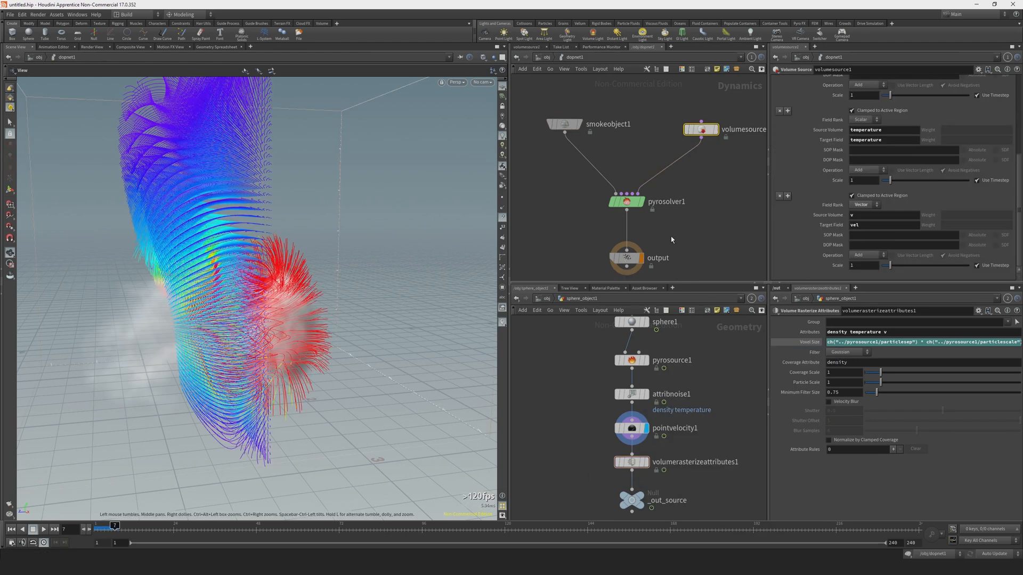
pyautogui.scroll(2, 816, 194)
pyautogui.scroll(-2, 816, 194)
pyautogui.scroll(5, 830, 219)
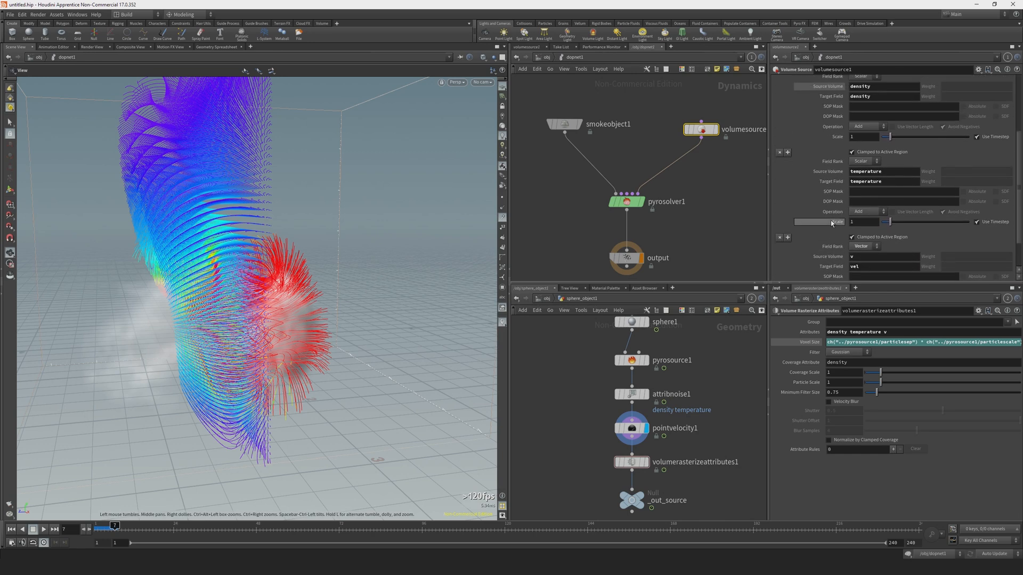
pyautogui.scroll(3, 849, 138)
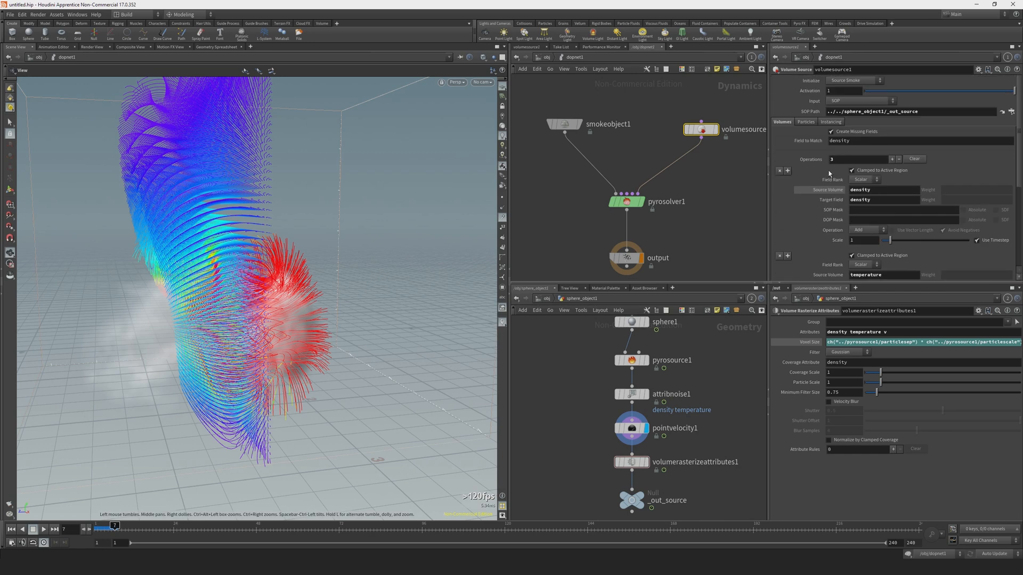
pyautogui.scroll(-7, 830, 213)
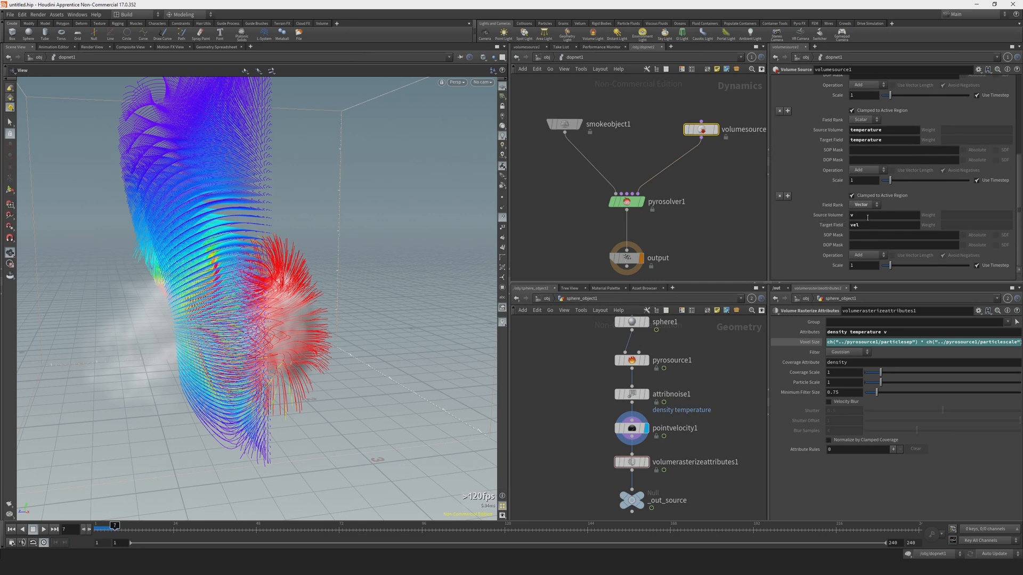
pyautogui.click(852, 215)
pyautogui.middleClick(634, 498)
pyautogui.click(873, 225)
pyautogui.moveTo(292, 308); pyautogui.dragTo(261, 314)
pyautogui.moveTo(261, 314); pyautogui.dragTo(429, 346, button='right')
pyautogui.moveTo(307, 336); pyautogui.dragTo(344, 347)
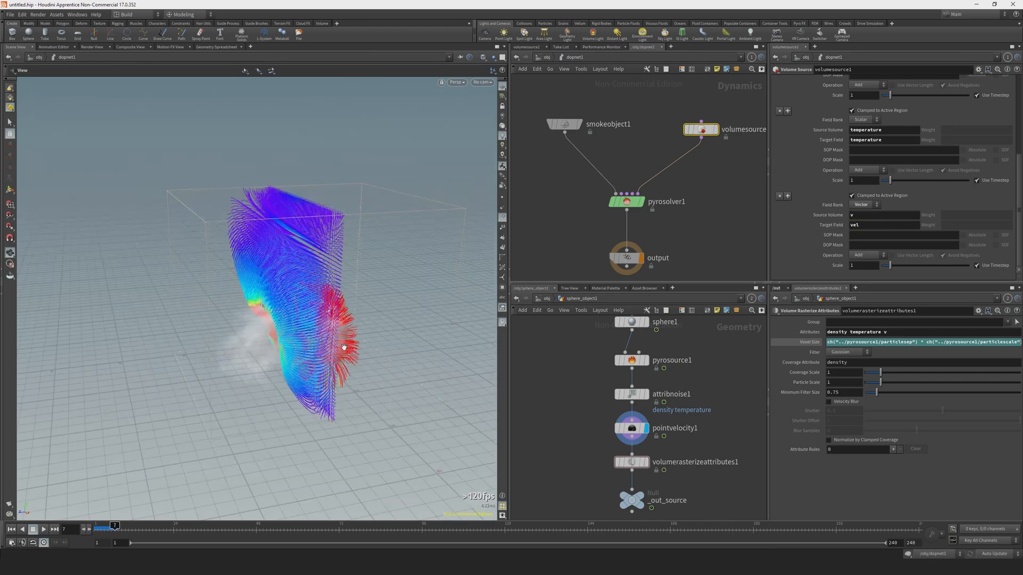
# Turn off smokeobject1's Velocity guide and play the smoke simulation from the first frame.
pyautogui.hotkey('ctrl', 'Up')
pyautogui.click(564, 124)
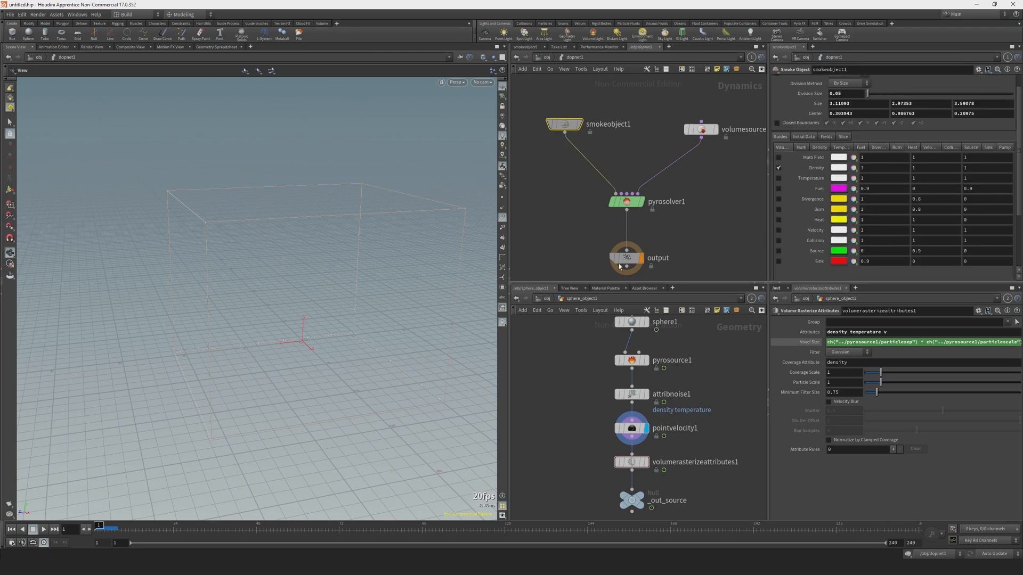
pyautogui.moveTo(388, 348); pyautogui.dragTo(354, 337)
pyautogui.press('Up')
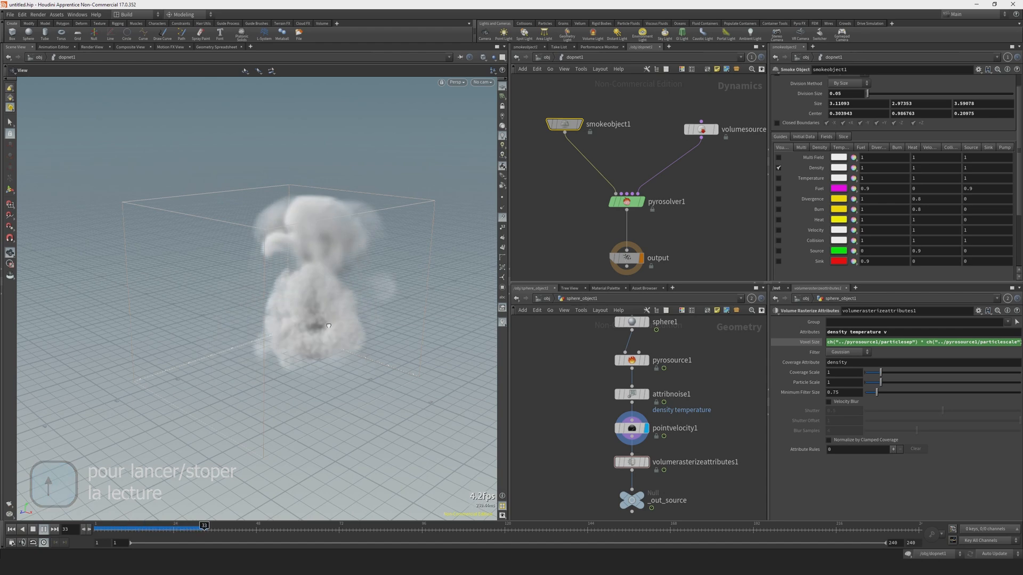
pyautogui.moveTo(328, 325); pyautogui.dragTo(282, 348)
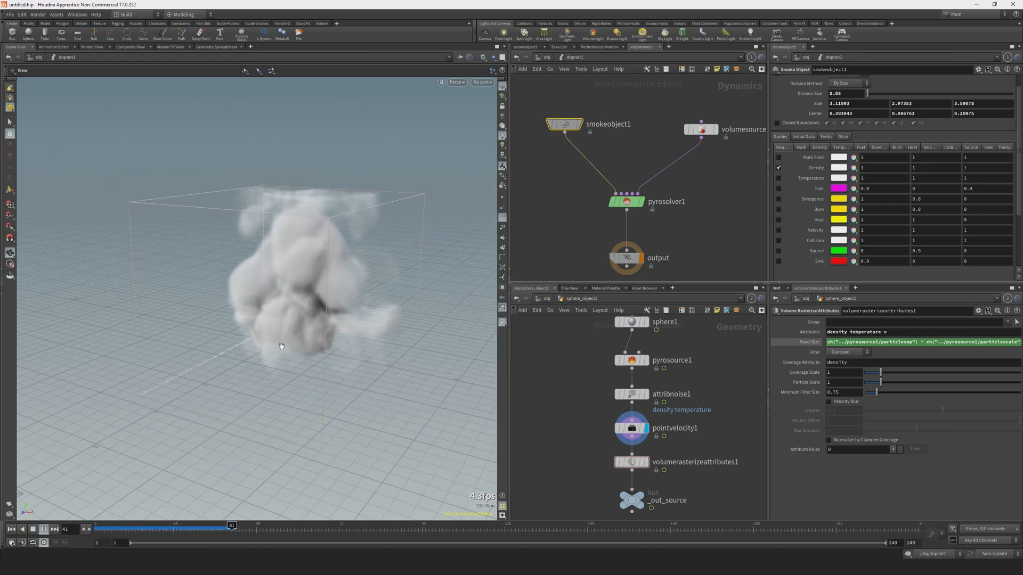
pyautogui.hotkey('ctrl', 'Up')
pyautogui.press('Up')
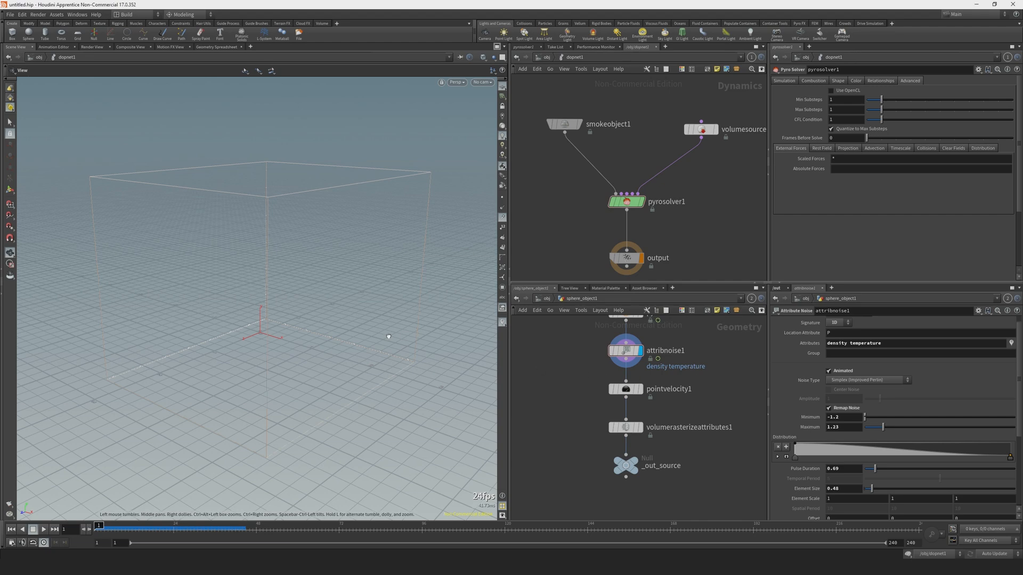
# Bypass pointvelocity1 and insert a second Attribute Noise node between attribnoise1 and pointvelocity1.
pyautogui.click(639, 390)
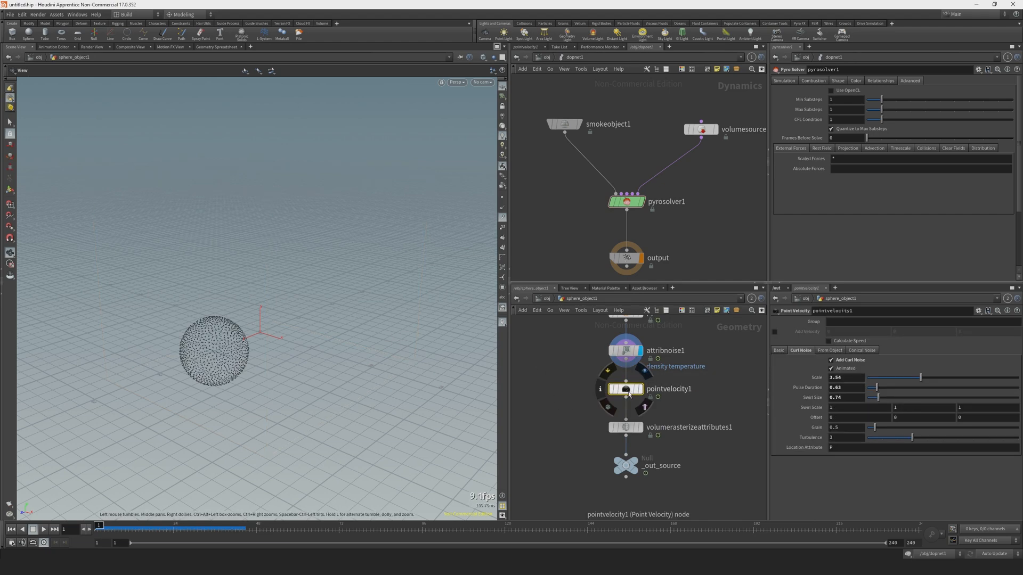
pyautogui.moveTo(623, 394); pyautogui.dragTo(622, 406)
pyautogui.press('Tab')
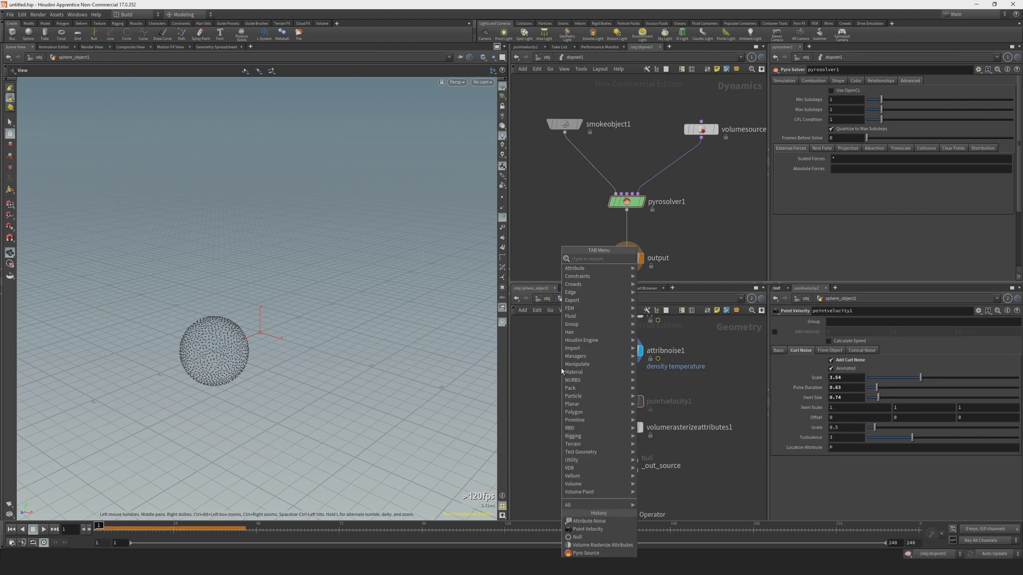
pyautogui.write('att')
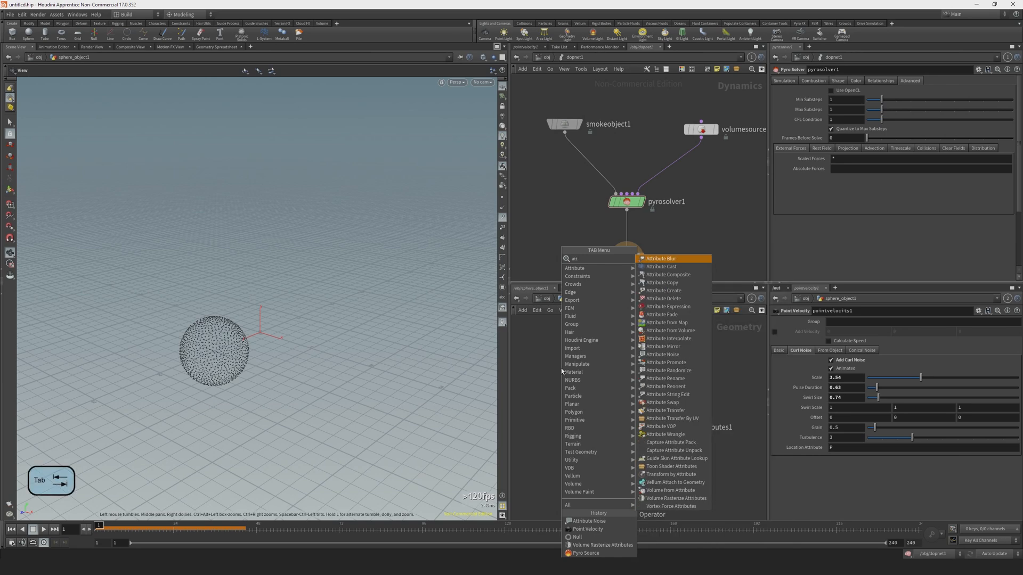
pyautogui.write('w')
pyautogui.press('Return')
pyautogui.click(627, 382)
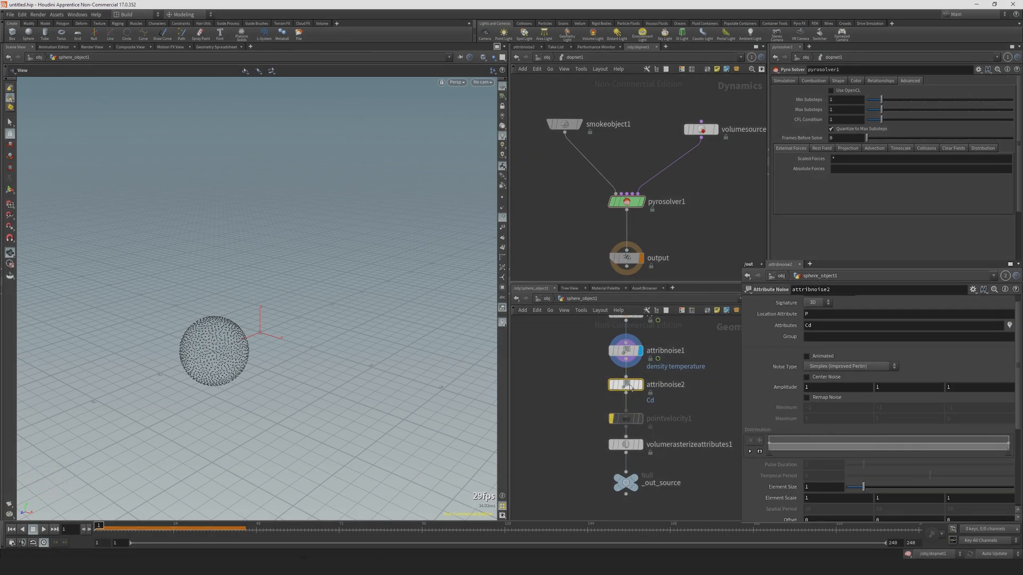
# Make attribnoise2 affect v with animated, remapped noise, a descending distribution ramp and a maximum of 3.2 on all components.
pyautogui.scroll(1, 737, 240)
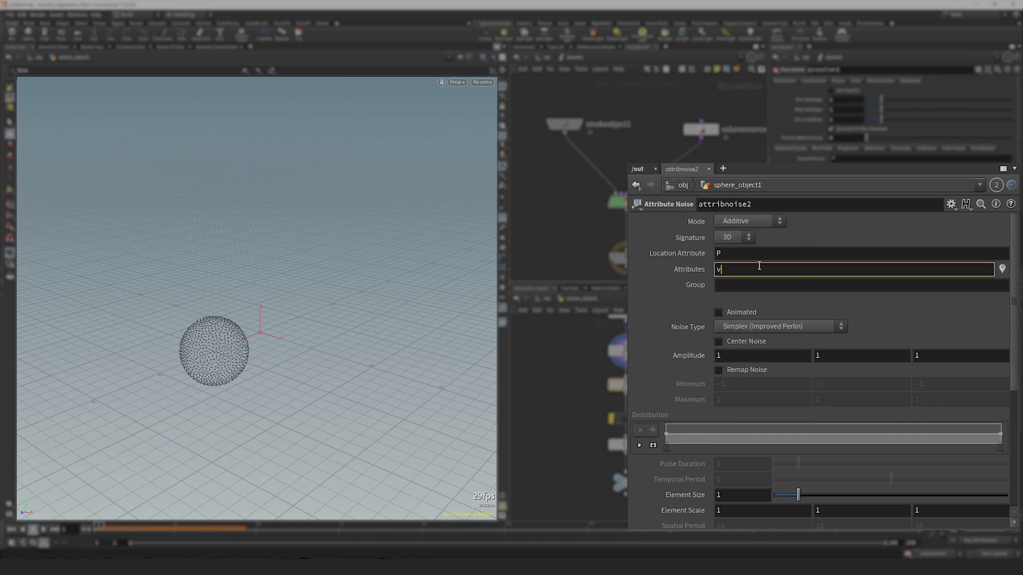
pyautogui.press('Return')
pyautogui.click(719, 312)
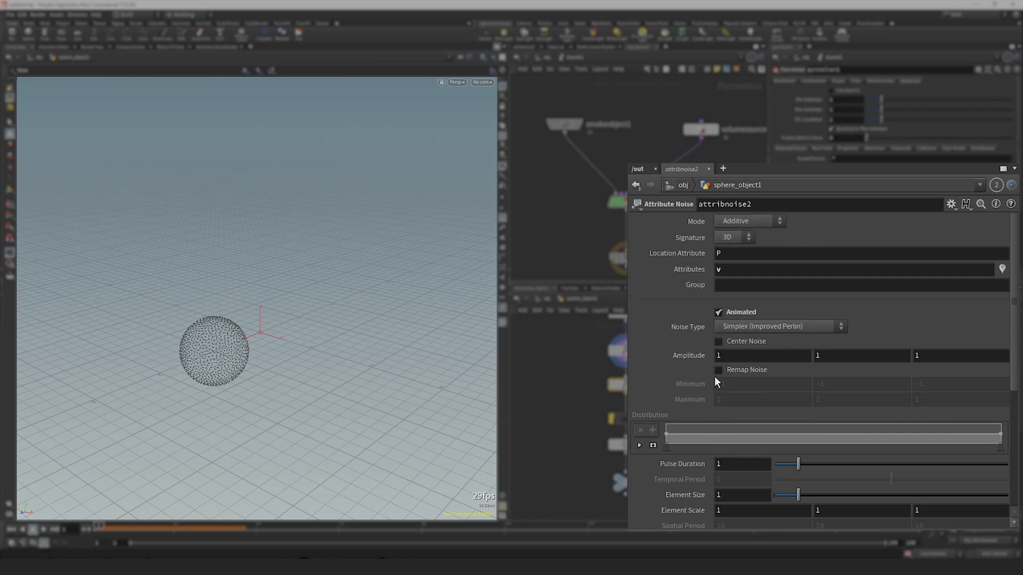
pyautogui.click(719, 370)
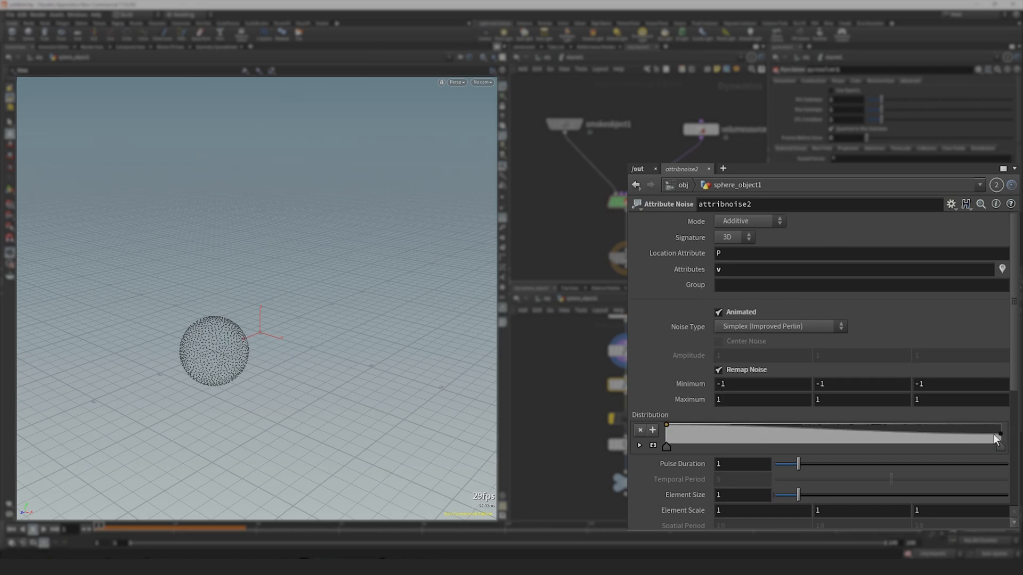
pyautogui.moveTo(999, 433); pyautogui.dragTo(999, 444)
pyautogui.moveTo(691, 404); pyautogui.dragTo(743, 378, button='middle')
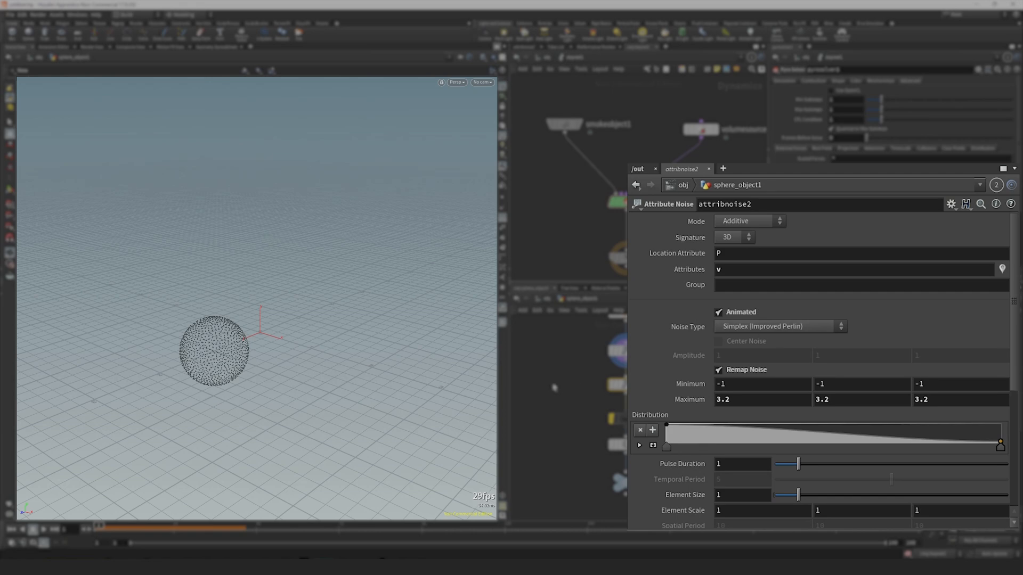
# Display attribnoise2 and examine its velocity vectors on the sphere points from several angles.
pyautogui.moveTo(188, 358); pyautogui.dragTo(126, 338, button='right')
pyautogui.click(641, 384)
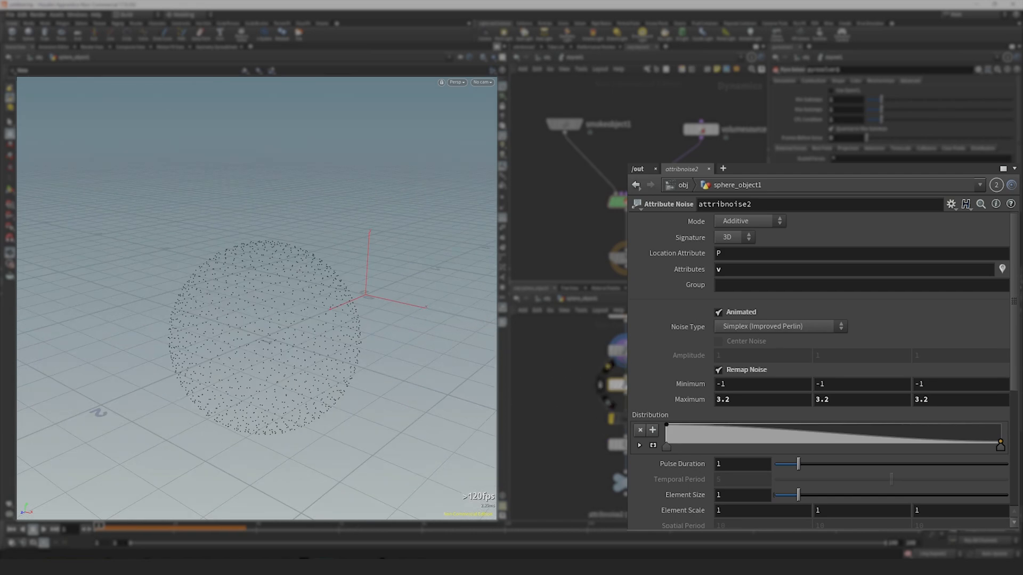
pyautogui.moveTo(303, 341); pyautogui.dragTo(298, 314)
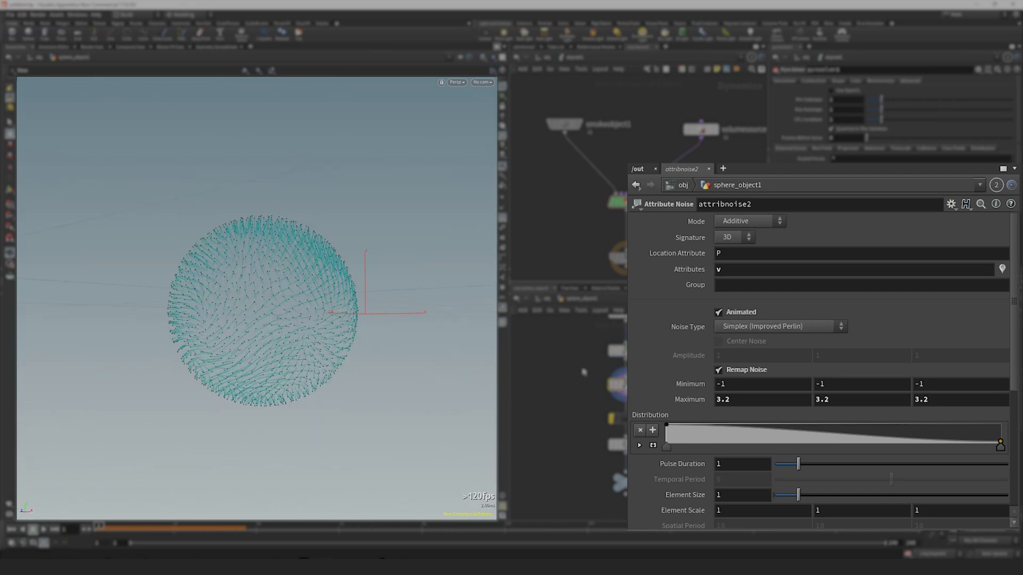
pyautogui.moveTo(261, 373); pyautogui.dragTo(228, 414, button='right')
pyautogui.moveTo(256, 372); pyautogui.dragTo(292, 397)
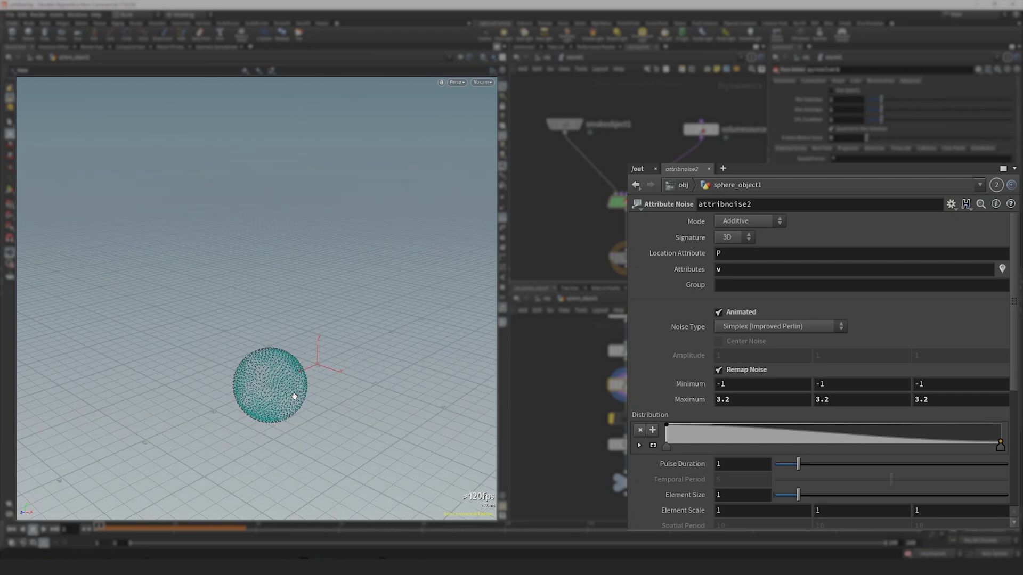
pyautogui.moveTo(294, 397); pyautogui.dragTo(285, 385, button='middle')
# Add Cd to attribnoise2's attributes alongside v and inspect the coloured sphere points.
pyautogui.click(745, 269)
pyautogui.write('C')
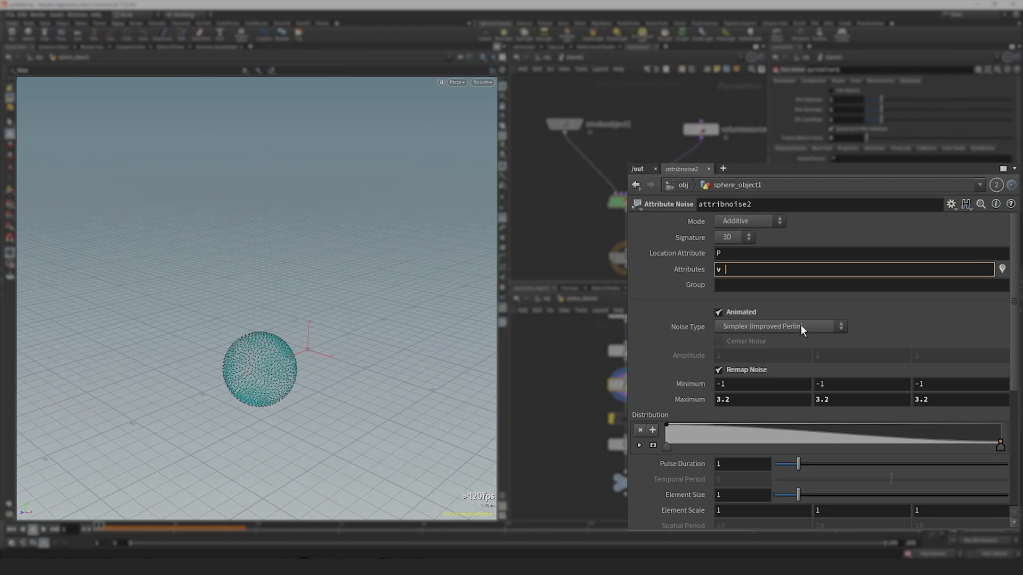
pyautogui.write('d')
pyautogui.press('Return')
pyautogui.scroll(3, 230, 408)
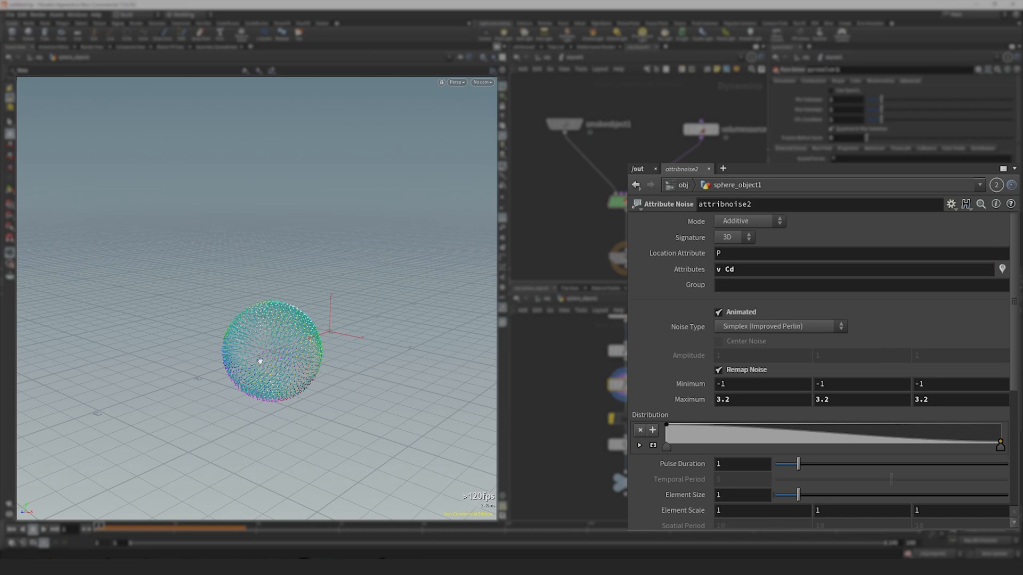
pyautogui.moveTo(275, 362)
pyautogui.mouseDown()
pyautogui.moveTo(263, 372)
pyautogui.moveTo(266, 354)
pyautogui.mouseUp()
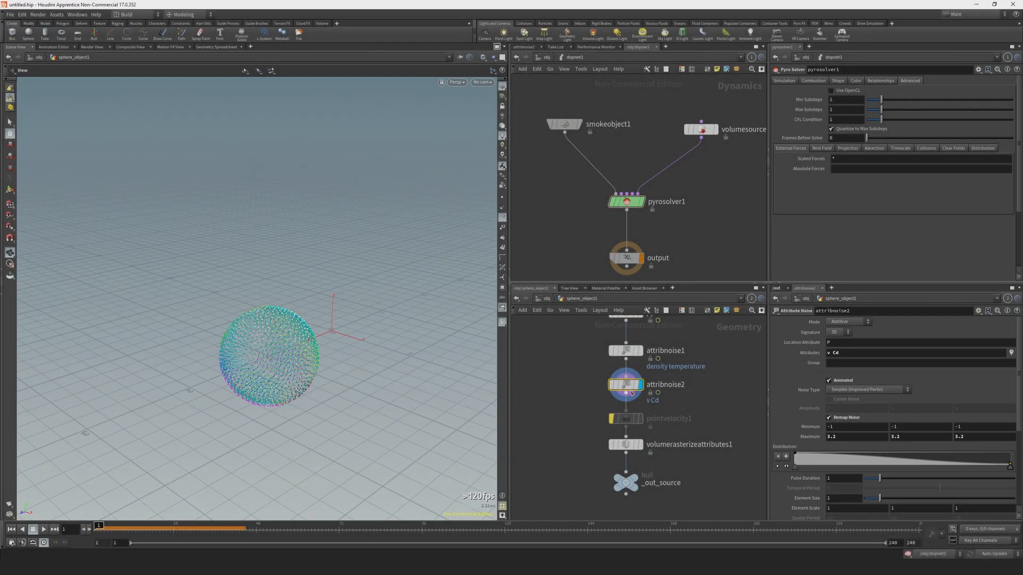
# Add a fourth sourcing operation to volumesource1 with Cd as its source volume.
pyautogui.click(701, 130)
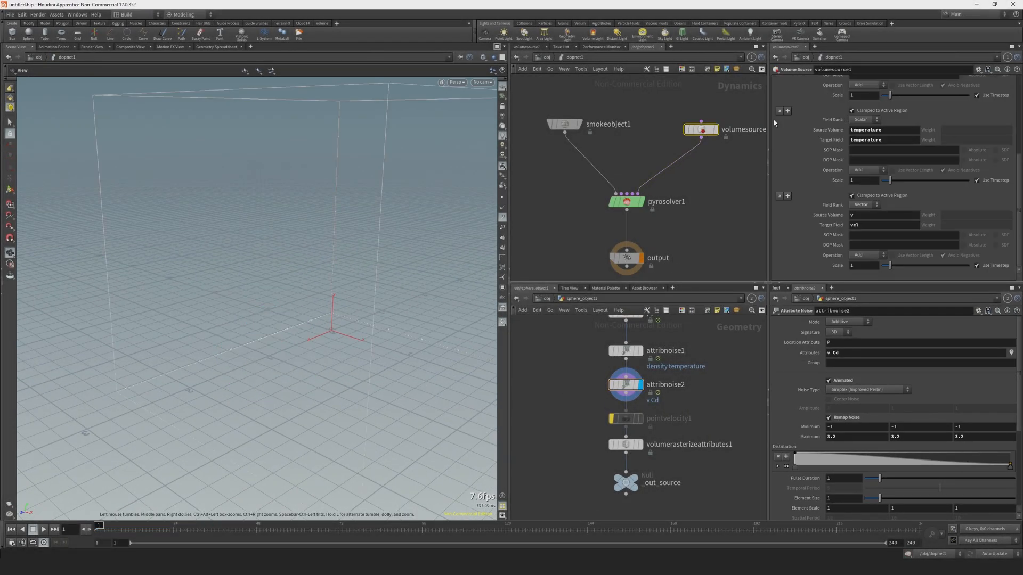
pyautogui.scroll(5, 885, 119)
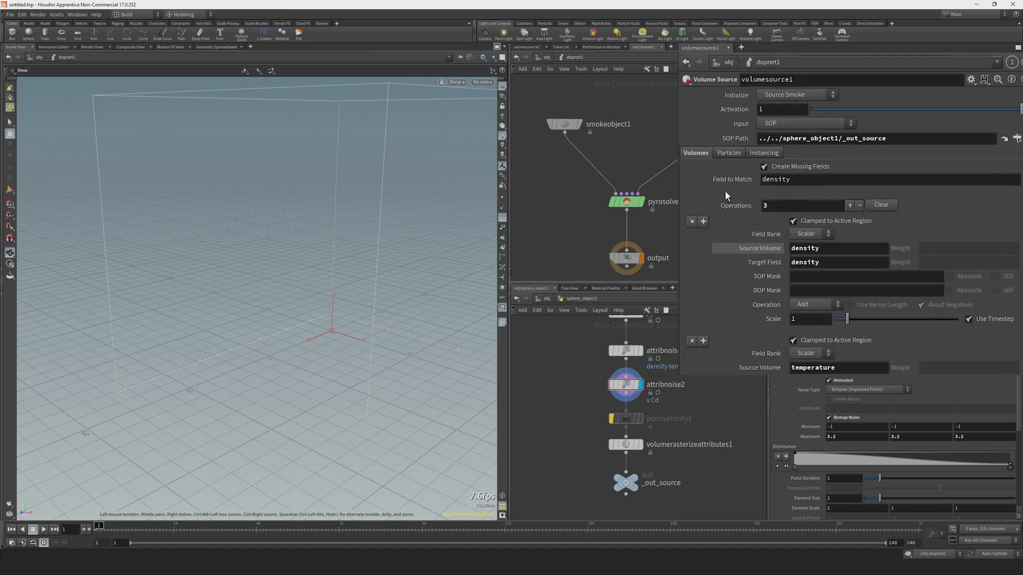
pyautogui.scroll(-3, 708, 266)
pyautogui.scroll(2, 730, 307)
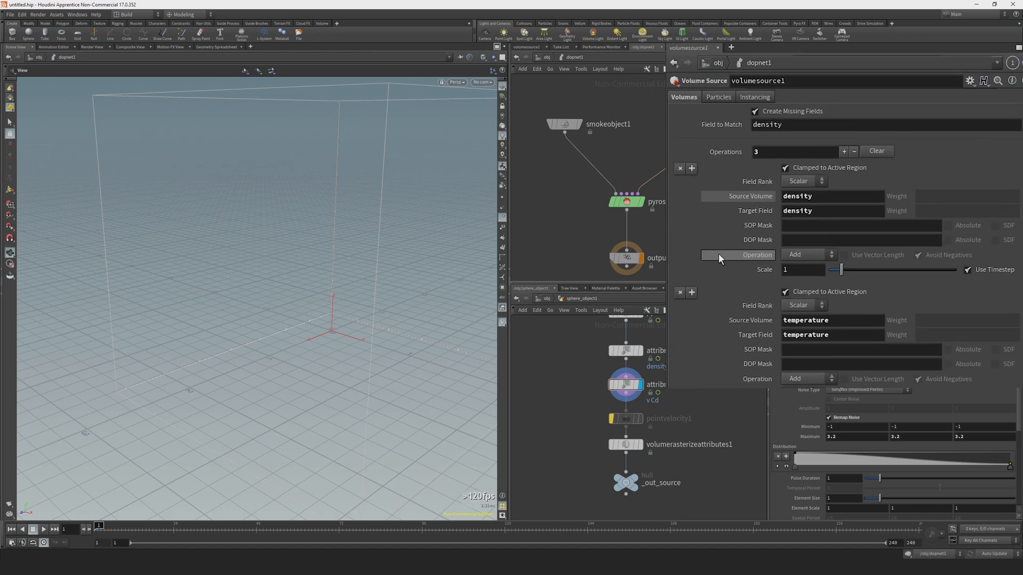
pyautogui.click(691, 213)
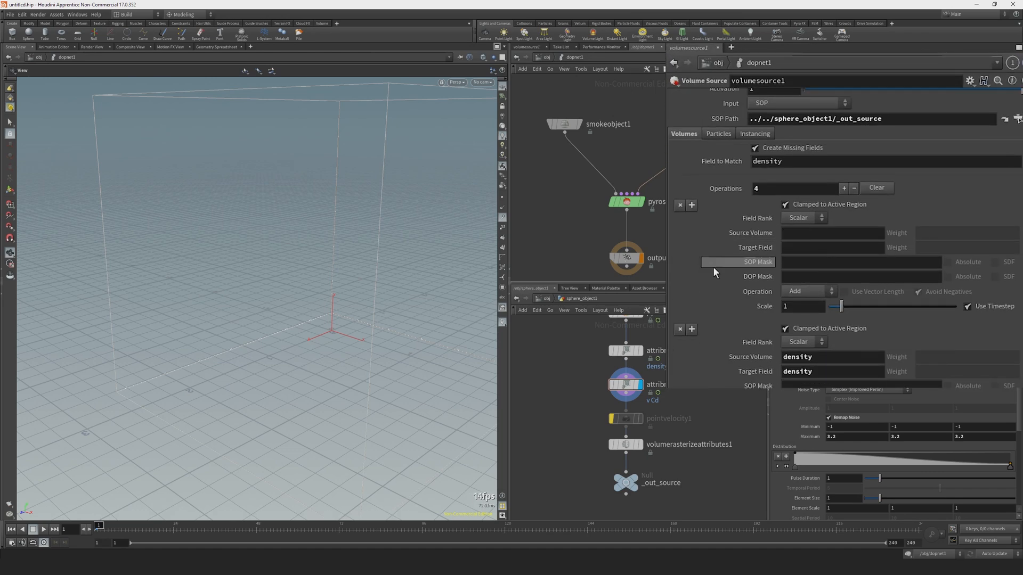
pyautogui.click(803, 234)
pyautogui.write('Cd')
pyautogui.press('Return')
# Check the node information of _out_source, volumerasterizeattributes1 and attribnoise2 for the Cd attribute.
pyautogui.middleClick(627, 483)
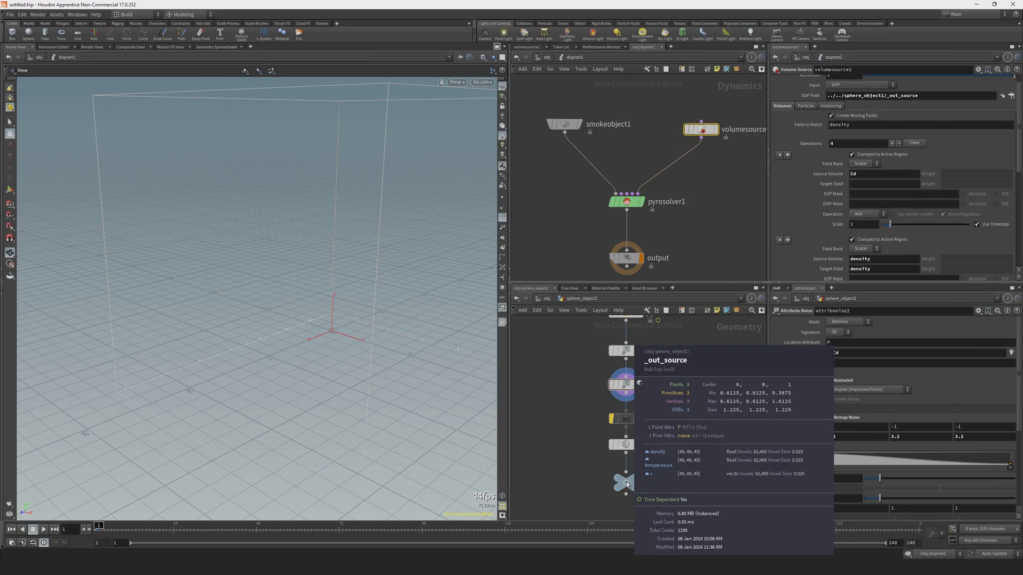
pyautogui.click(626, 444)
pyautogui.click(625, 384)
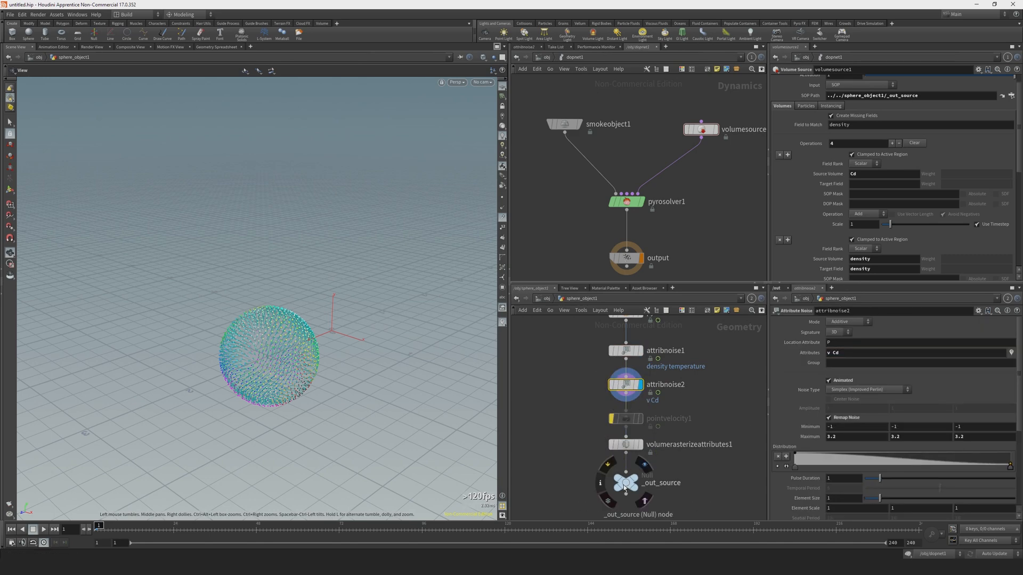
pyautogui.middleClick(624, 484)
# Set the new volumesource1 operation's target field to Cd and its operation to Blend.
pyautogui.click(701, 129)
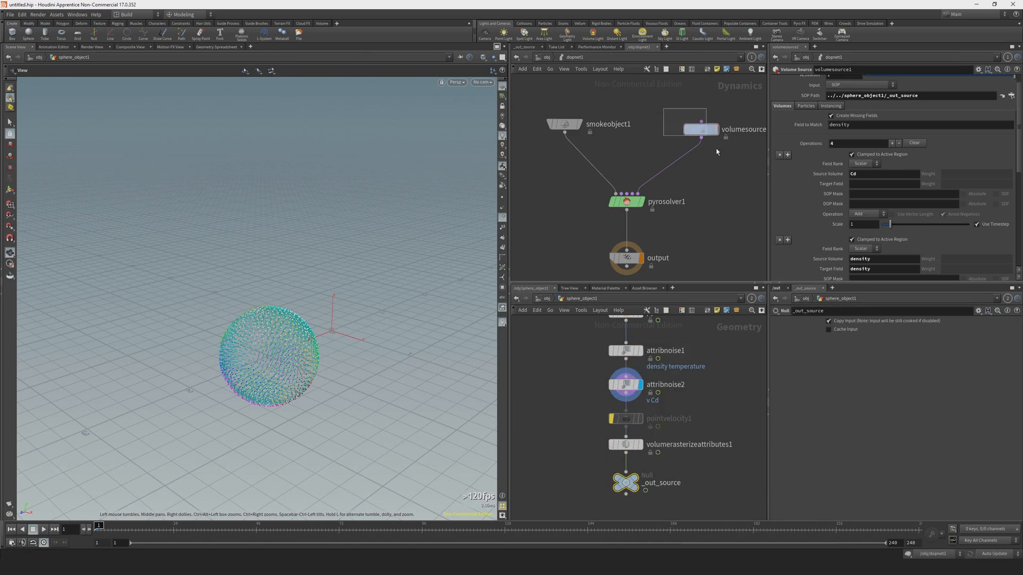
pyautogui.click(799, 249)
pyautogui.write('Cd')
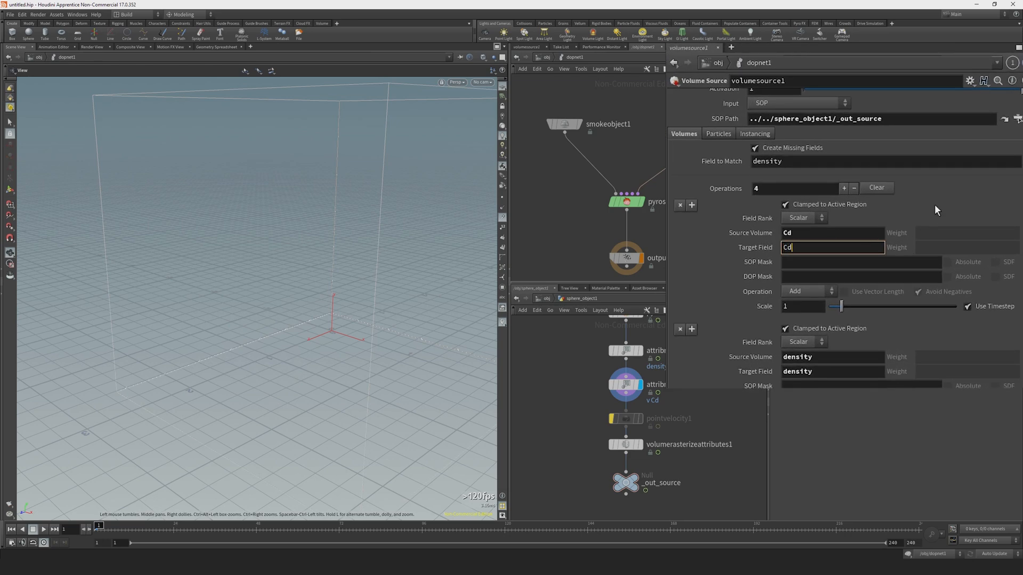
pyautogui.press('Return')
pyautogui.click(797, 291)
pyautogui.click(796, 407)
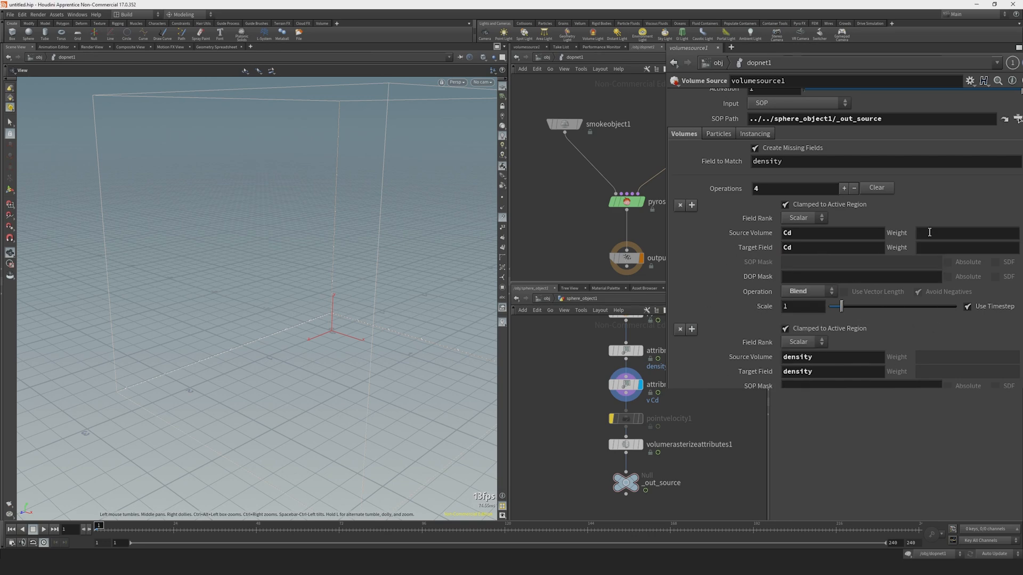
# Set the Cd operation's source weight to density and its target weight to Alpha.
pyautogui.click(930, 236)
pyautogui.write('density')
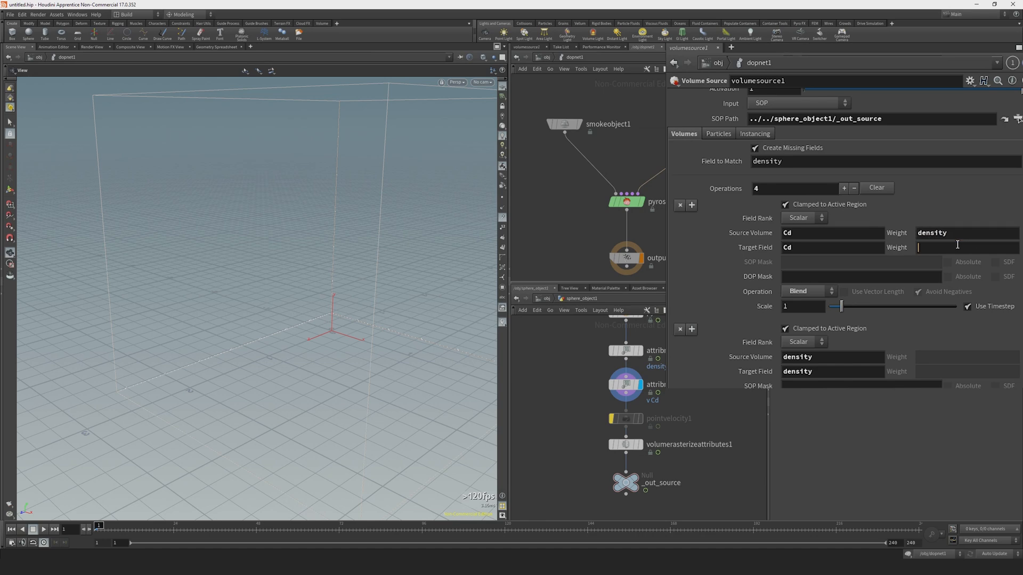
pyautogui.click(957, 244)
pyautogui.write('Alpha')
pyautogui.press('Return')
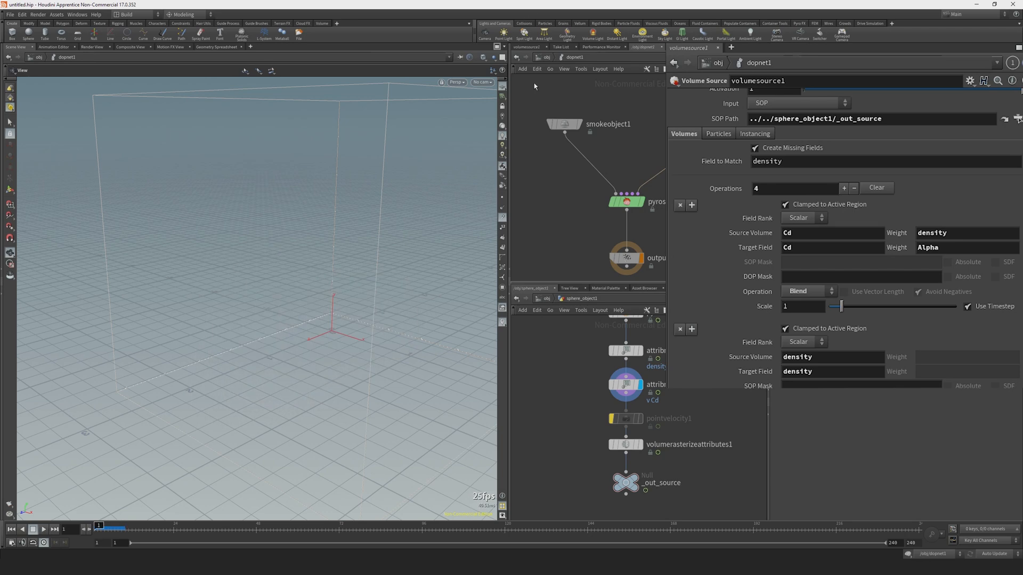
# Enable the Color and Alpha (Cd, Alpha) fields on smokeobject1.
pyautogui.click(560, 129)
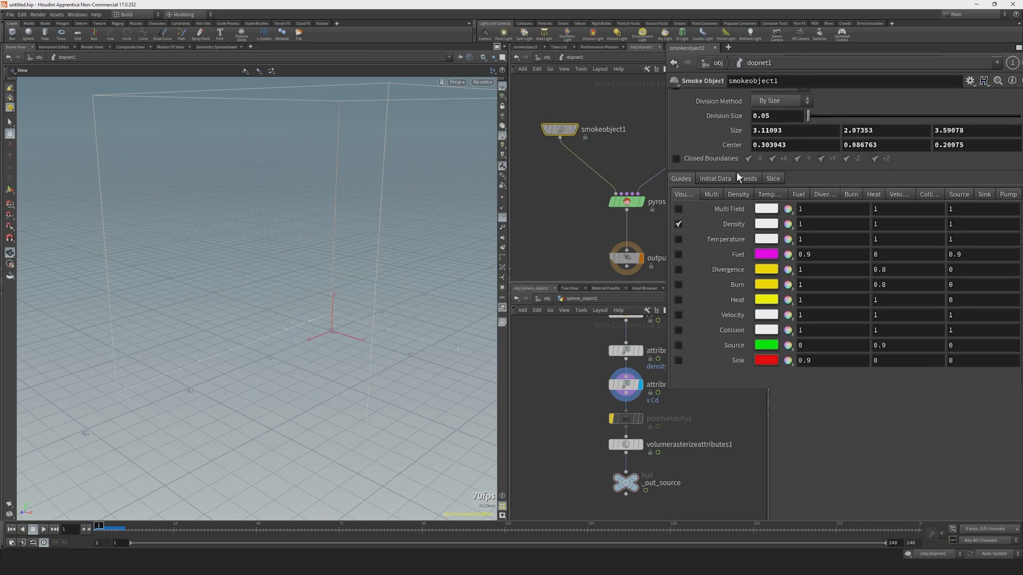
pyautogui.click(748, 179)
pyautogui.click(759, 330)
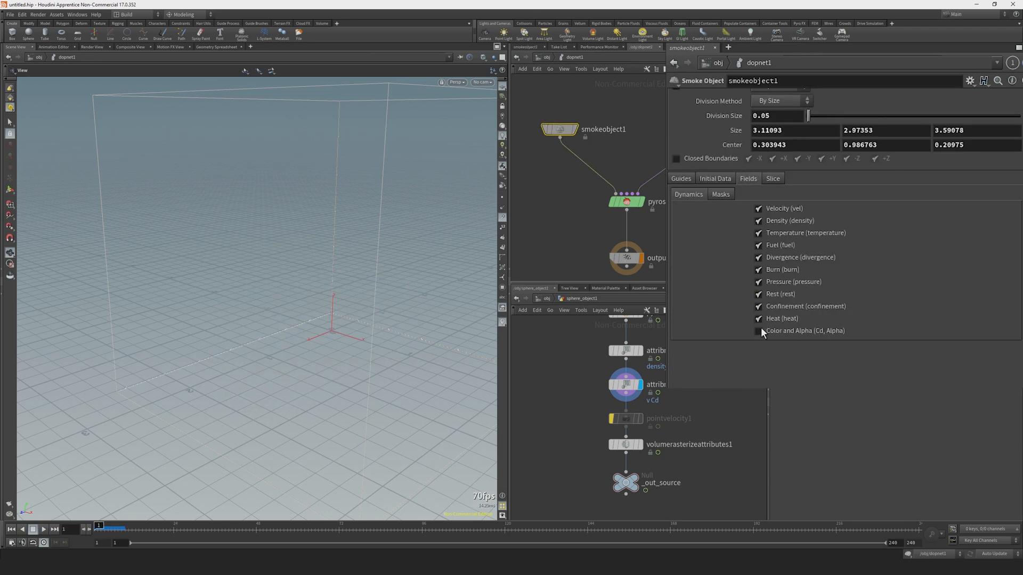
# Set the diffuse field of smokeobject1's smoke visualization to Cd and play the simulation.
pyautogui.click(681, 179)
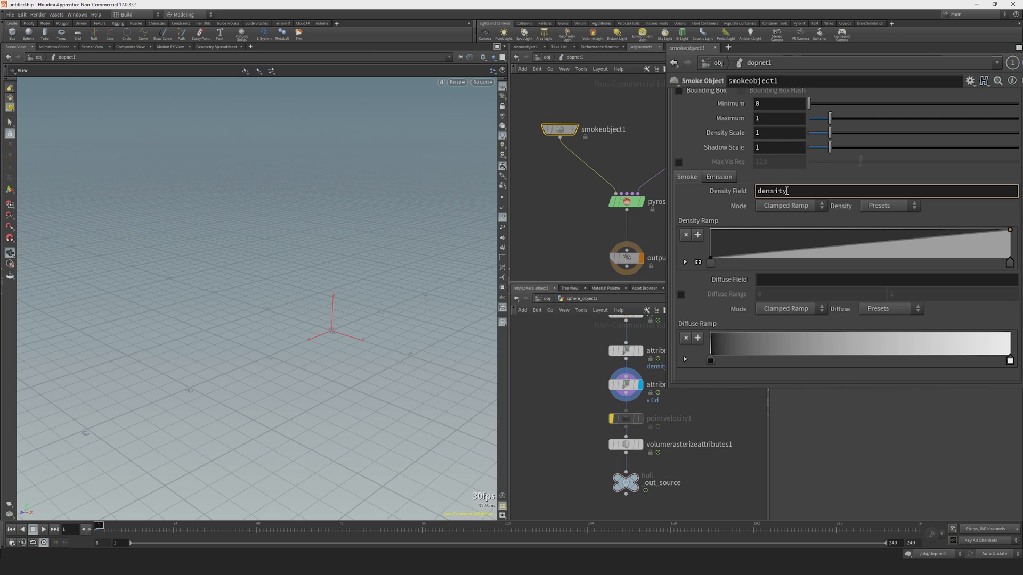
pyautogui.click(782, 277)
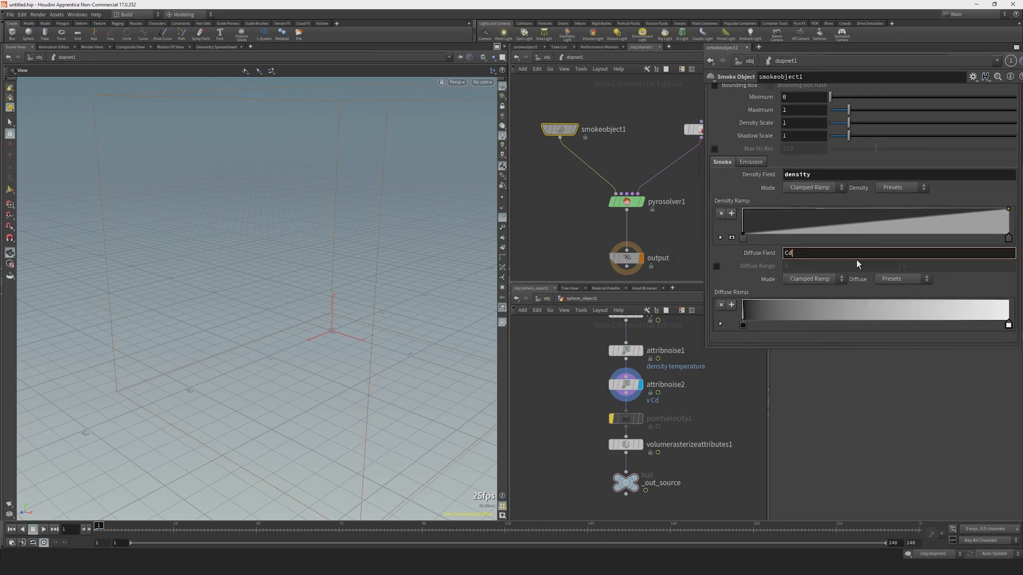
pyautogui.press('Up')
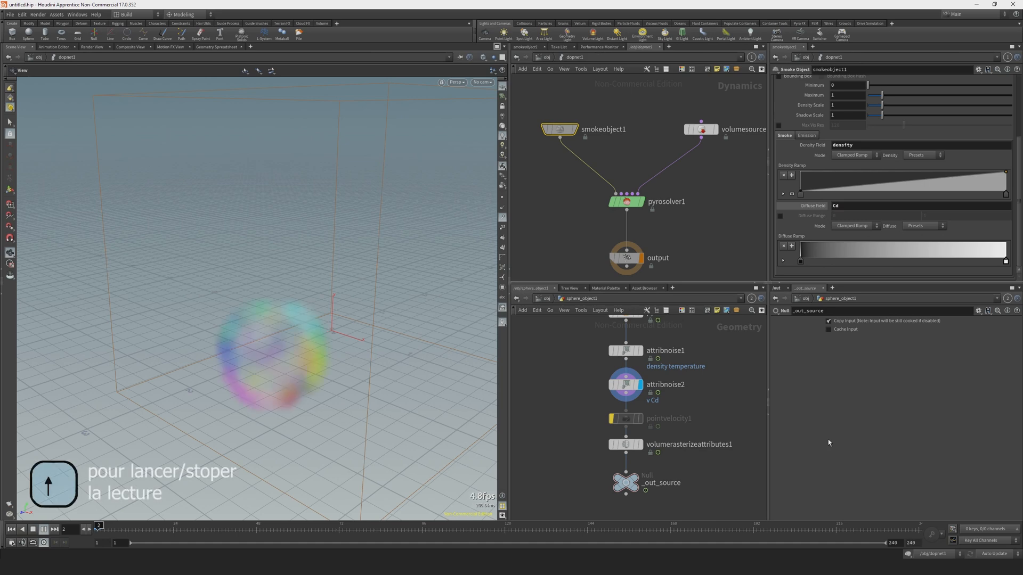